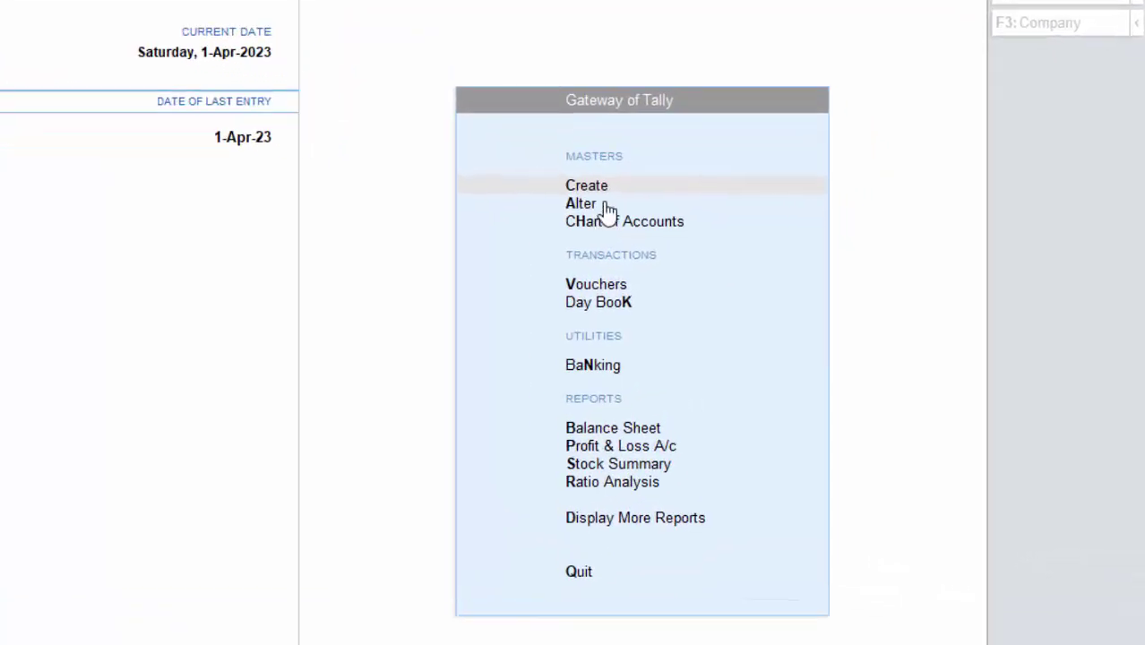
# Step: Open Pay Head Creation through Create > Payroll Masters > Pay Heads
pyautogui.click(571, 184)
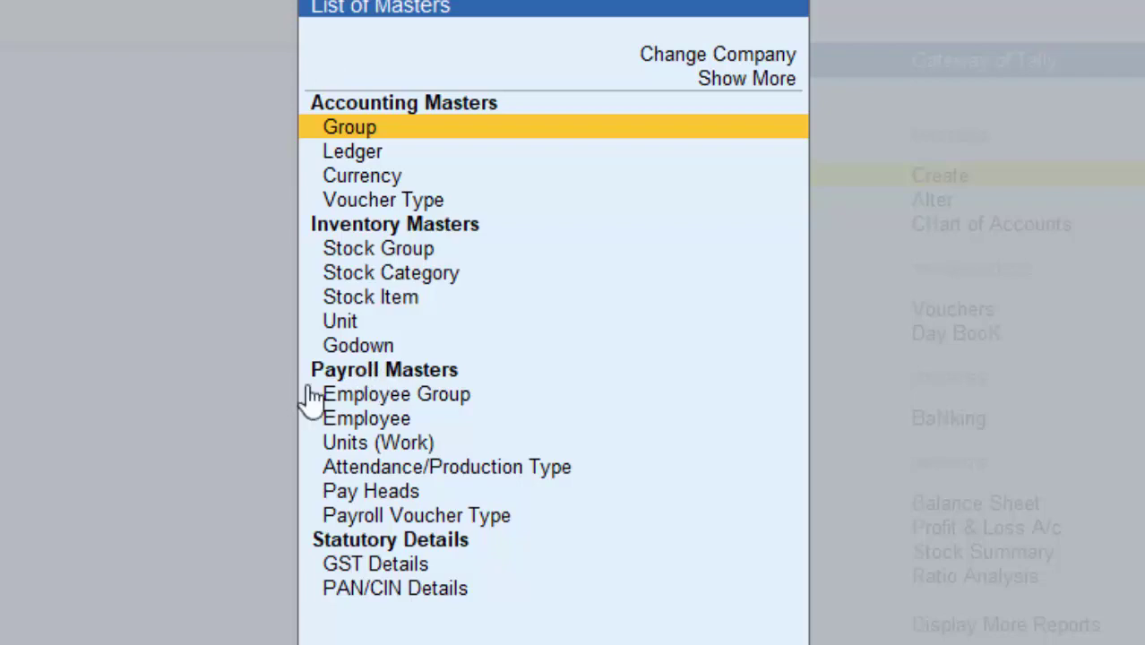
pyautogui.click(399, 374)
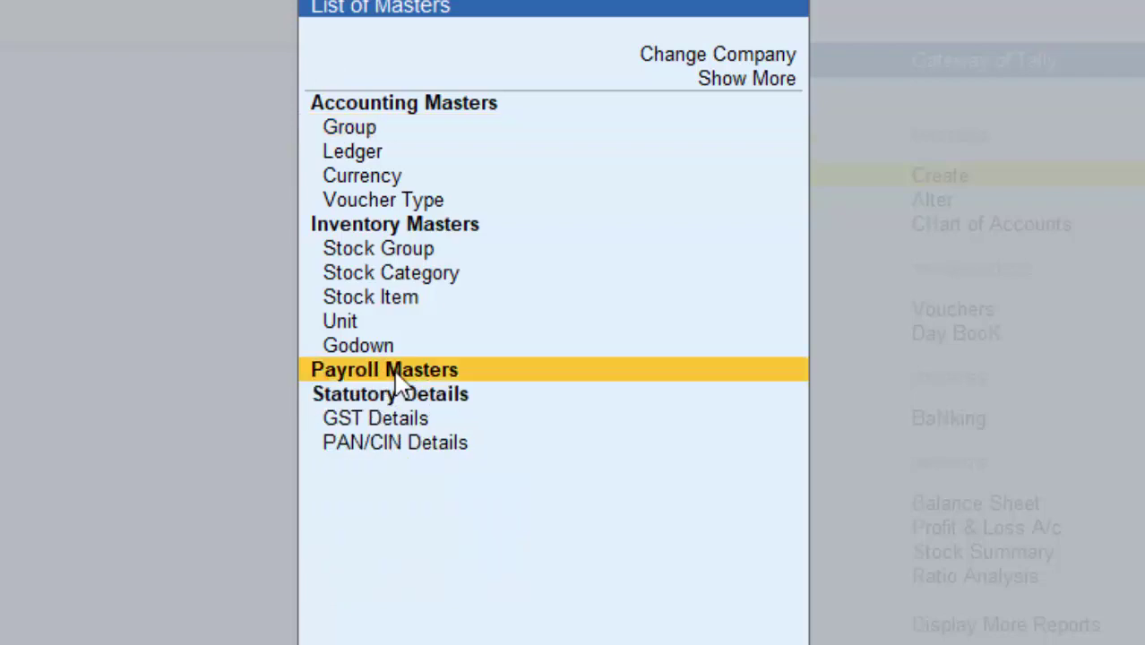
pyautogui.click(400, 374)
pyautogui.click(399, 375)
pyautogui.click(398, 377)
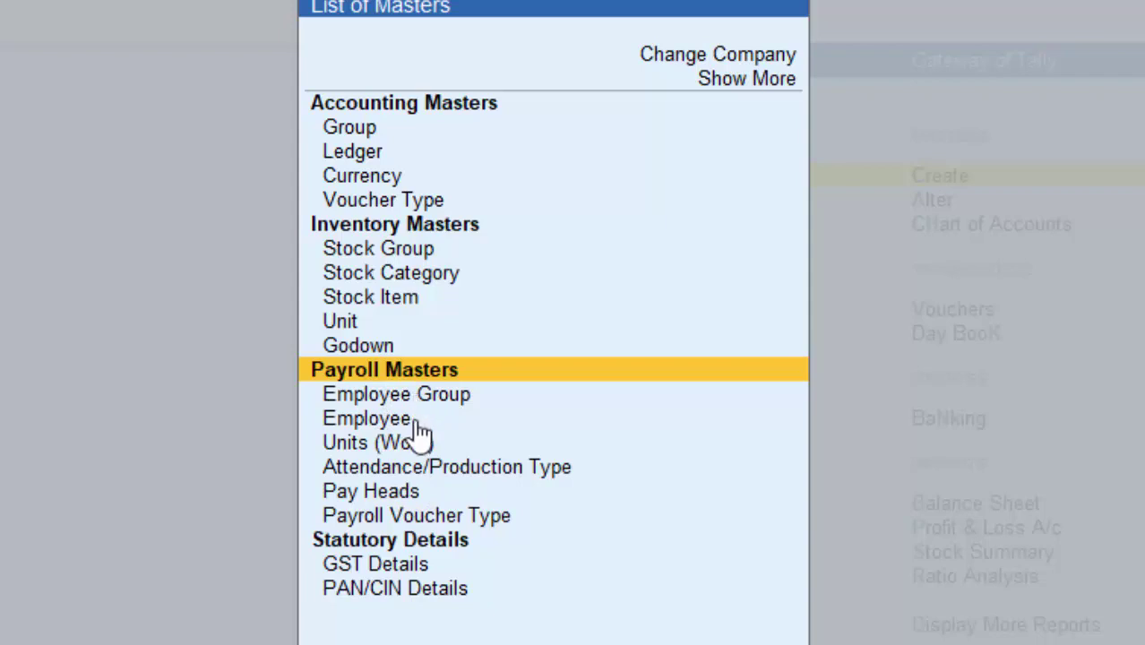
pyautogui.click(408, 503)
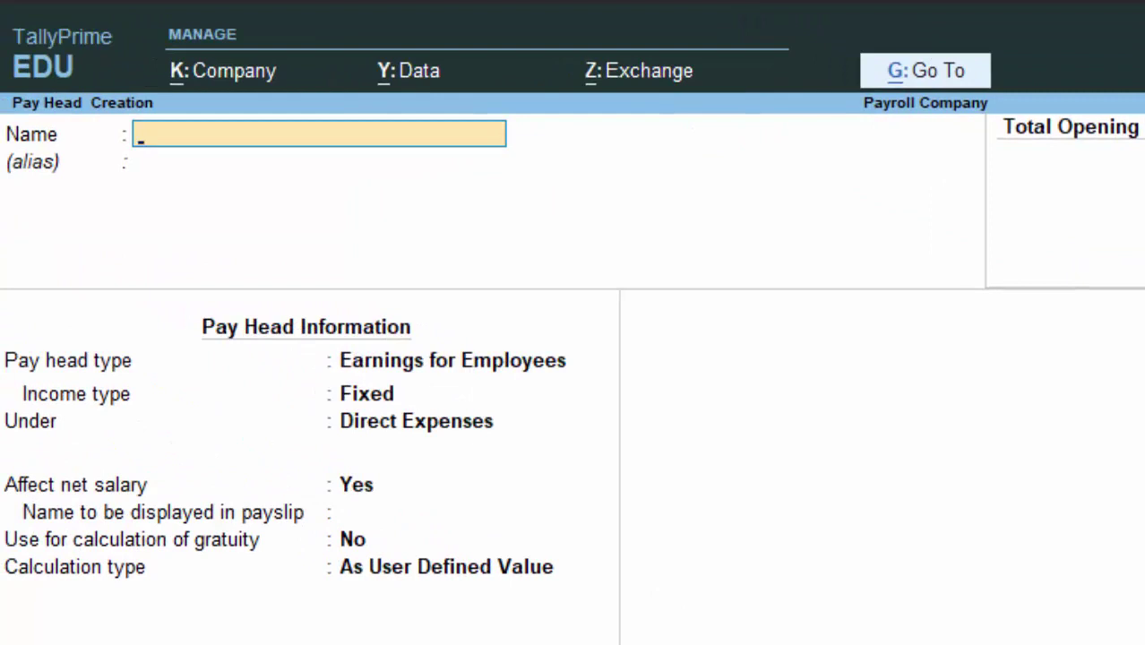
# Step: Name the pay head TA as variable Earnings for Employees under Indirect Expenses
pyautogui.write('TA')
pyautogui.press('Return')
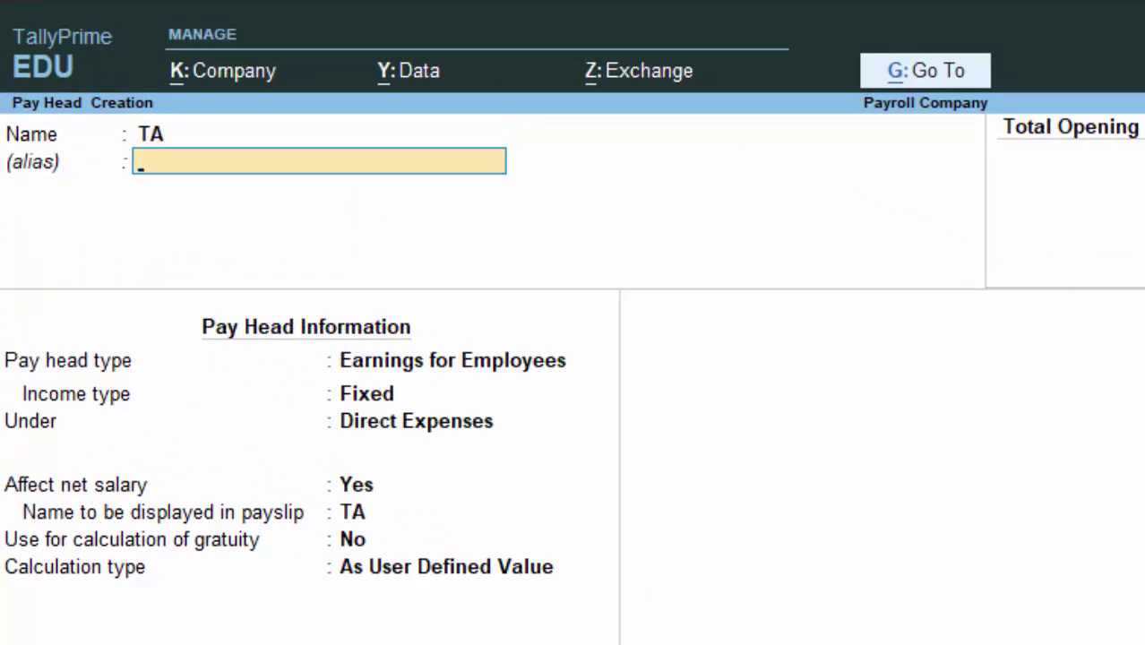
pyautogui.press('Return')
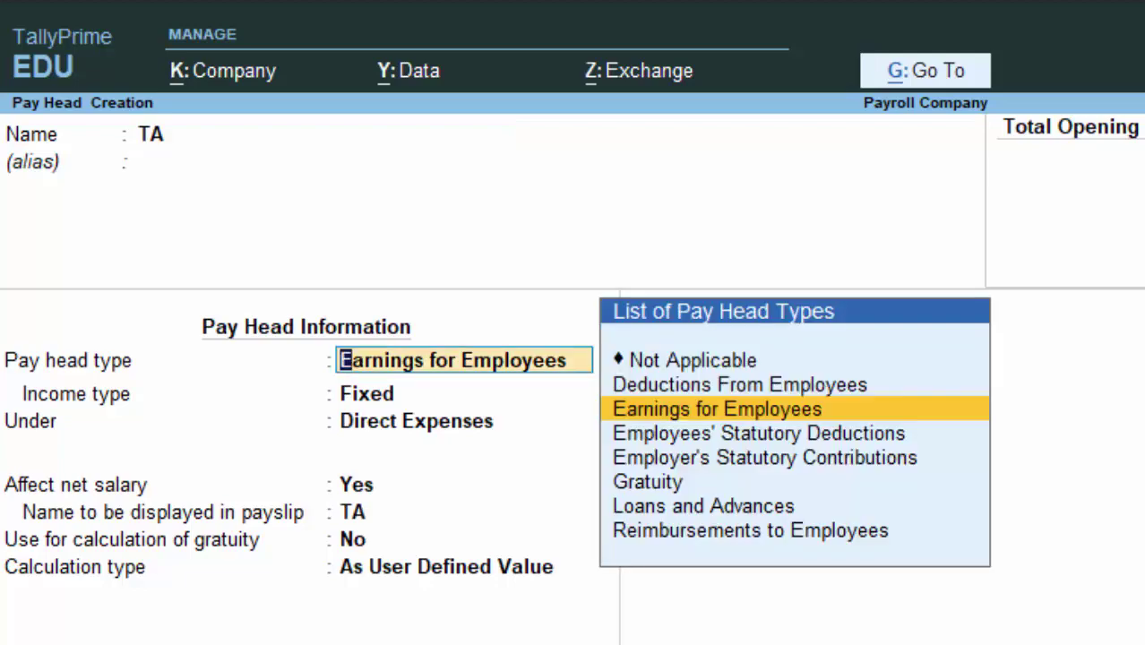
pyautogui.press('Return')
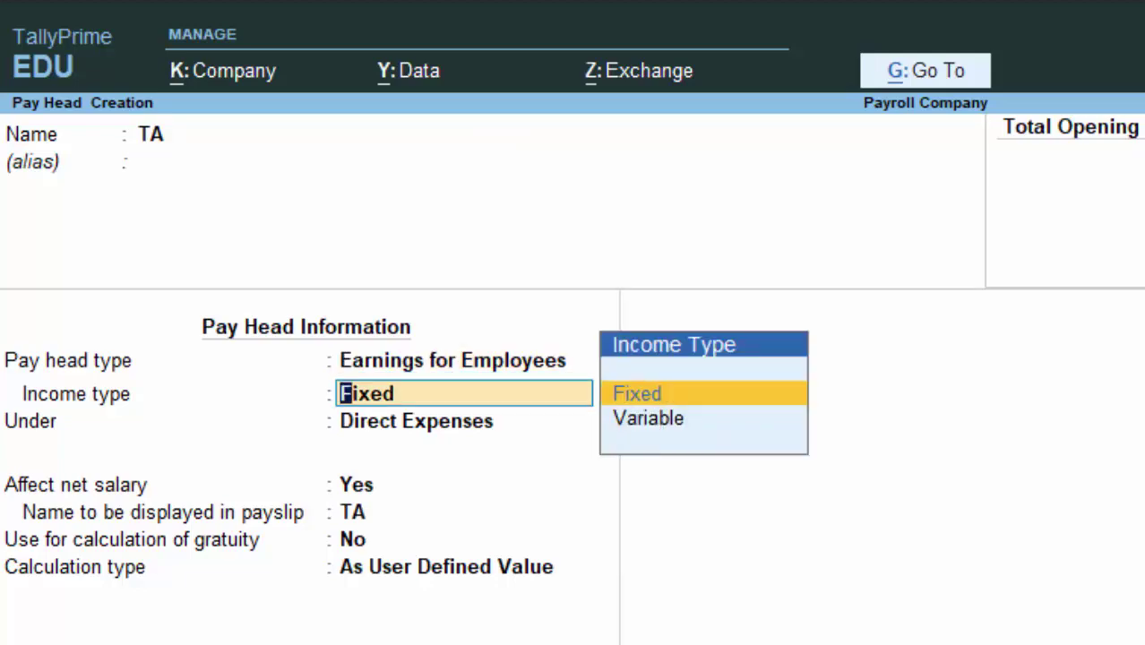
pyautogui.press('Down')
pyautogui.press('Return')
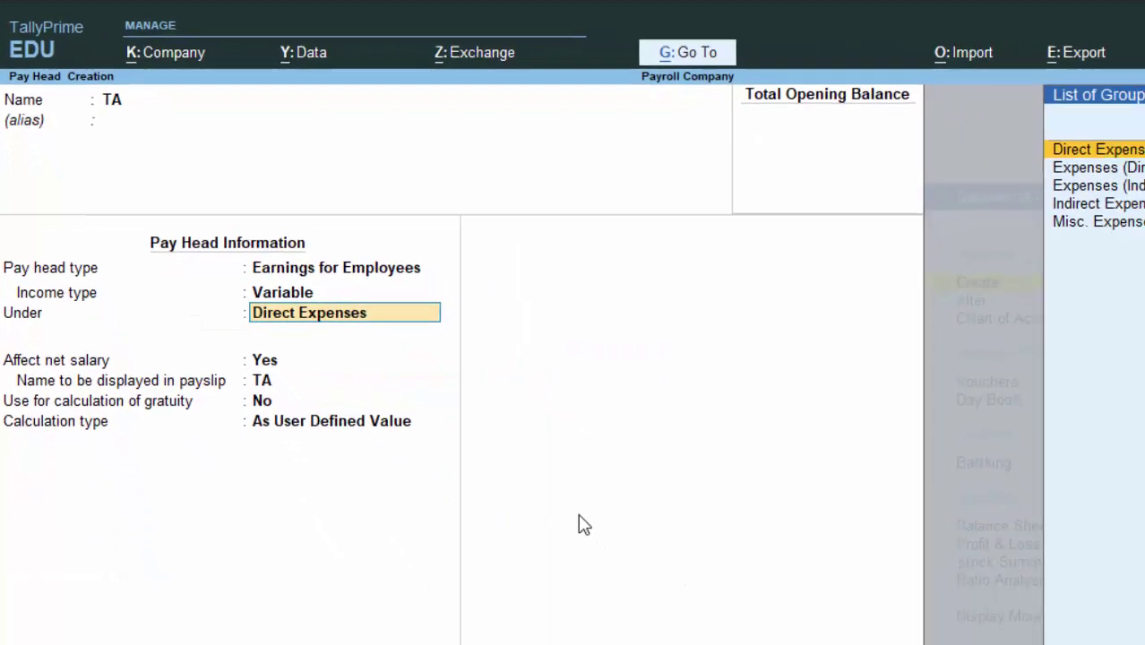
pyautogui.press('Down')
pyautogui.press('Down')
pyautogui.press('Down')
pyautogui.press('Return')
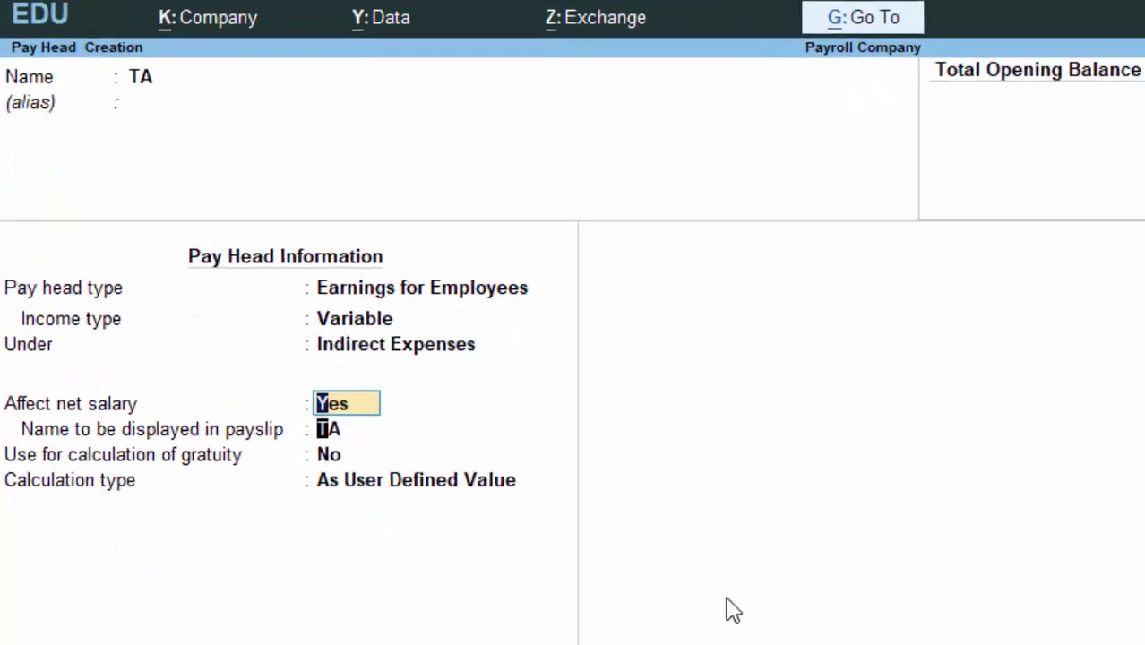
pyautogui.press('Return')
pyautogui.press('Return')
pyautogui.press('Return')
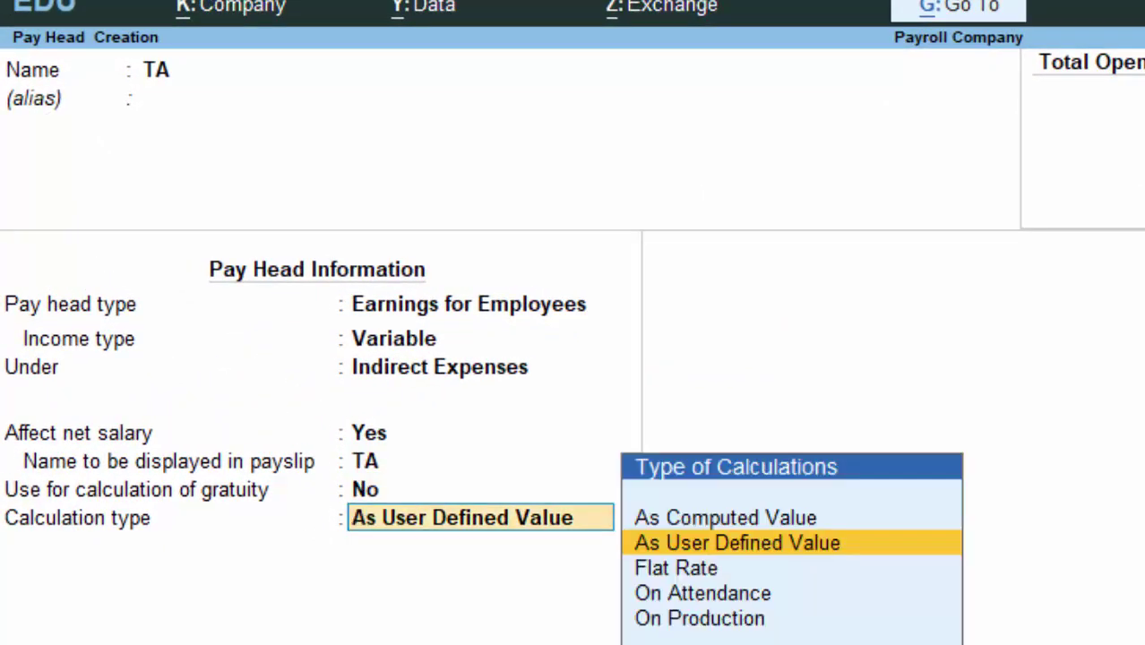
# Step: Set TA's calculation type to As Computed Value with Normal Rounding
pyautogui.press('Down')
pyautogui.press('Down')
pyautogui.press('Up')
pyautogui.press('Up')
pyautogui.press('Up')
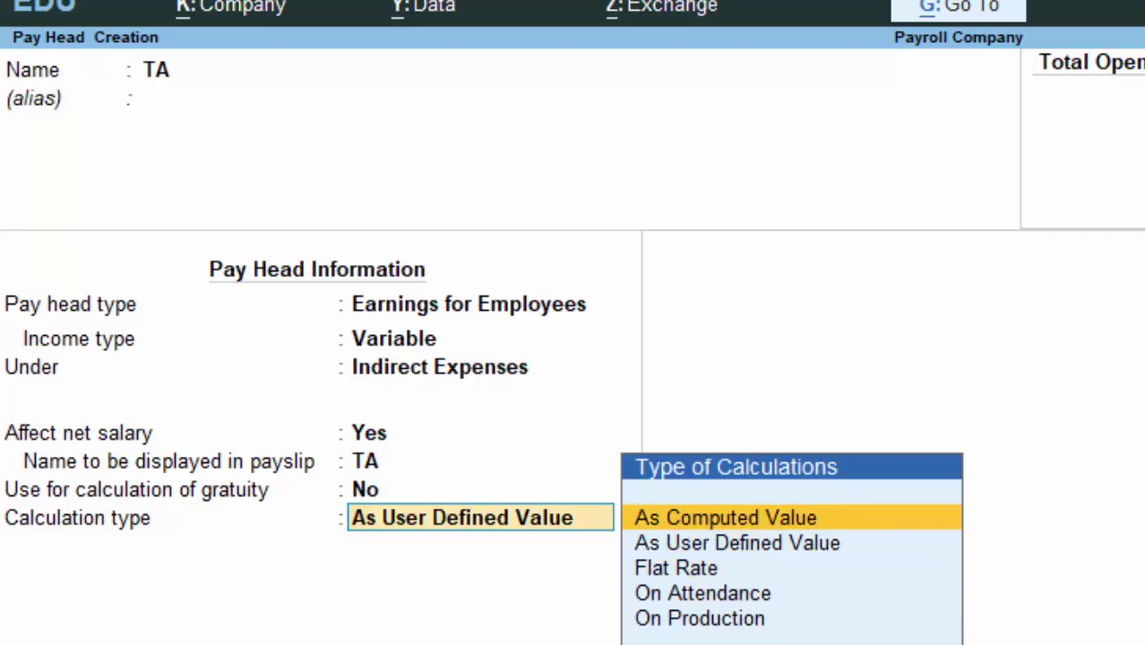
pyautogui.press('Return')
pyautogui.press('Return')
pyautogui.press('Down')
pyautogui.press('Down')
pyautogui.press('Down')
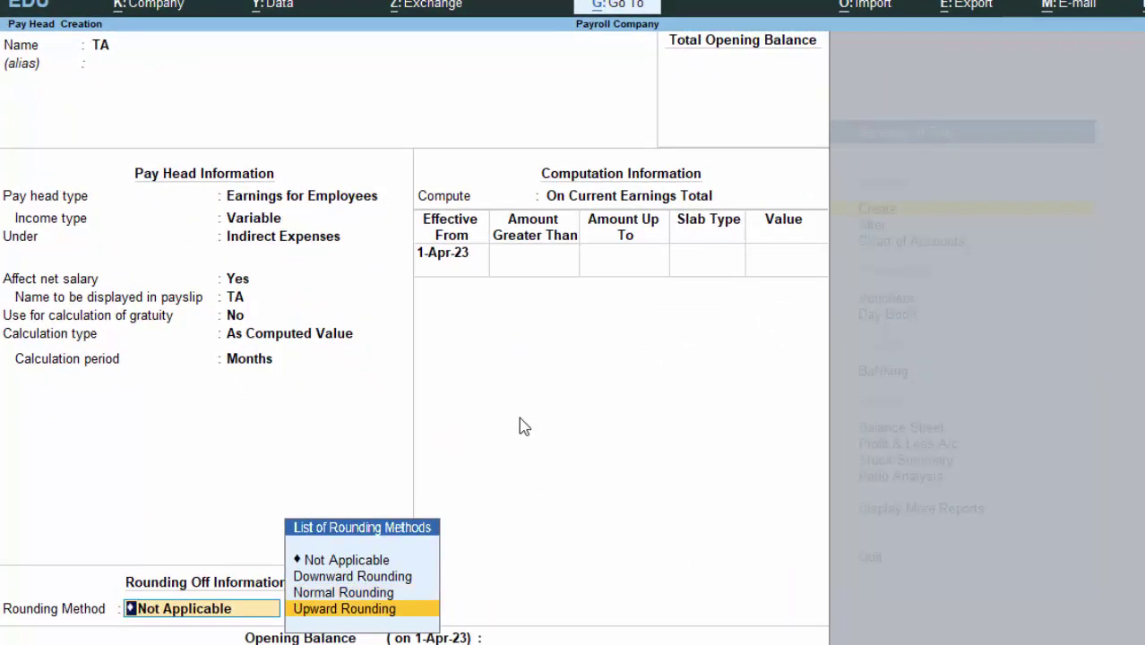
pyautogui.press('Up')
pyautogui.press('Return')
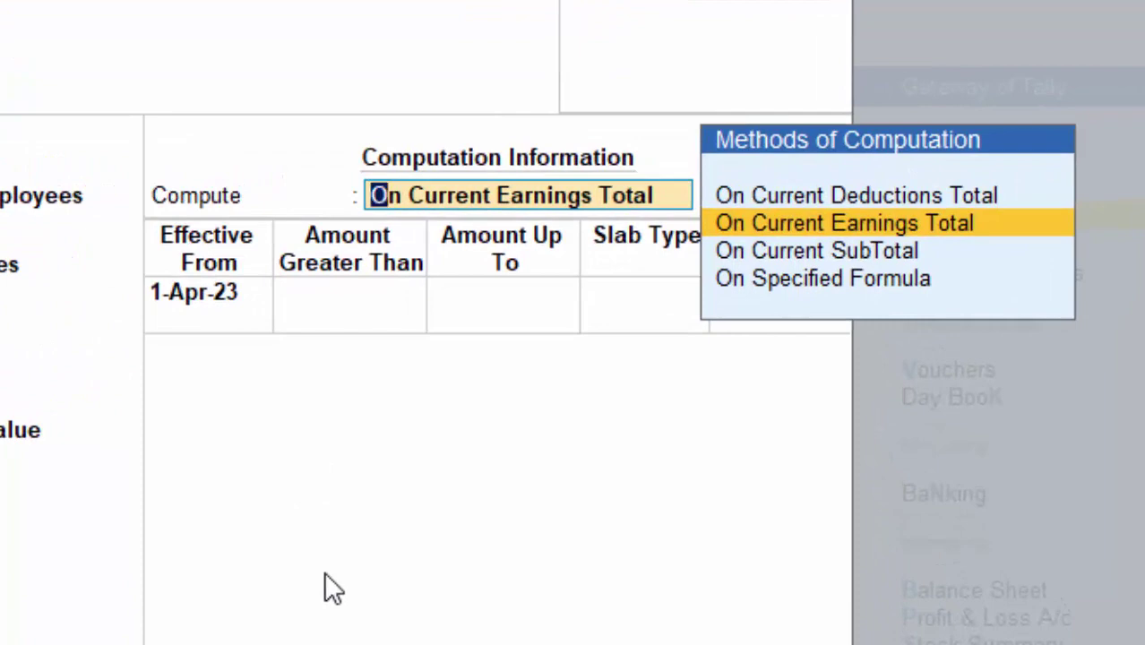
pyautogui.press('Down')
pyautogui.press('Down')
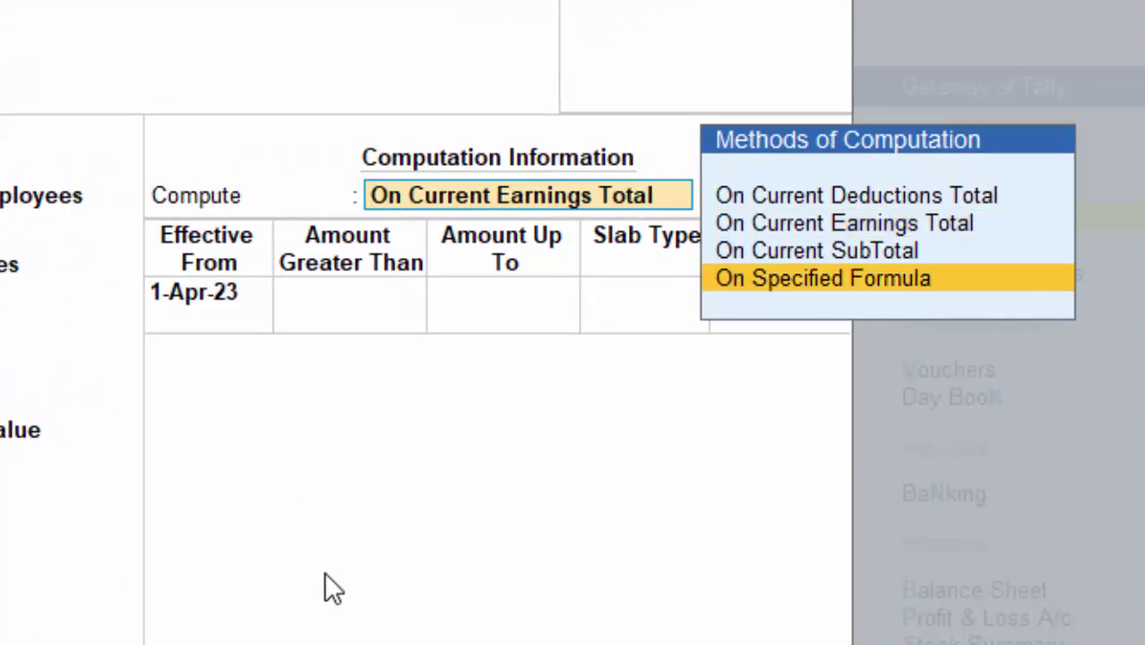
# Step: Base TA's formula on Basic Salary with slabs of 2% up to 20,000 and 3% above
pyautogui.press('Return')
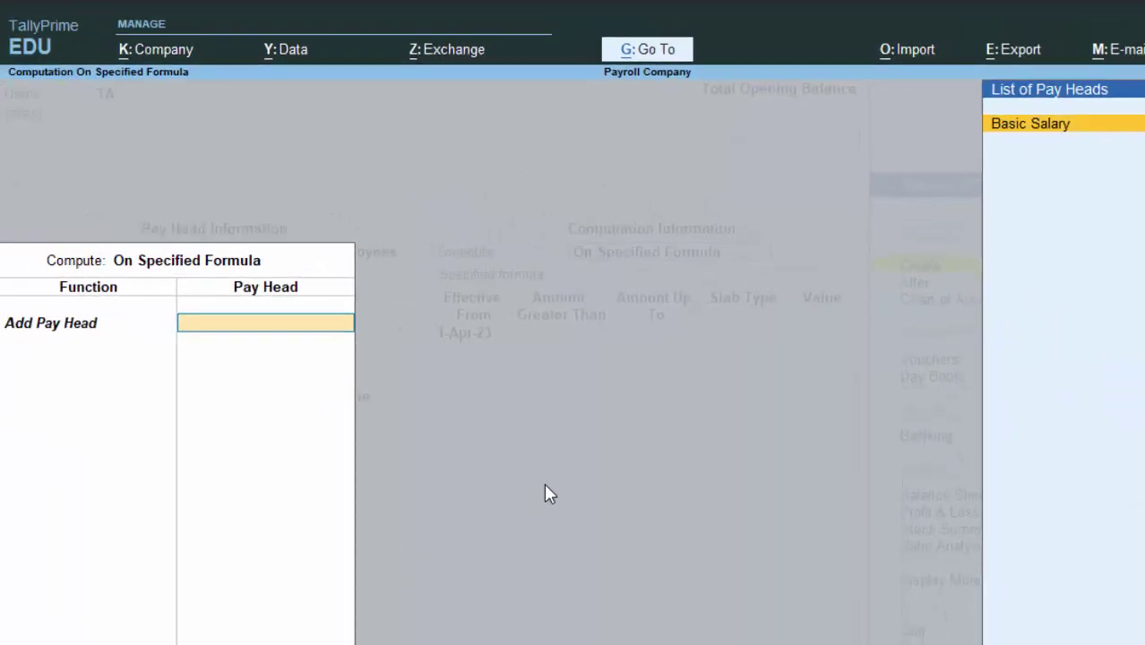
pyautogui.press('Return')
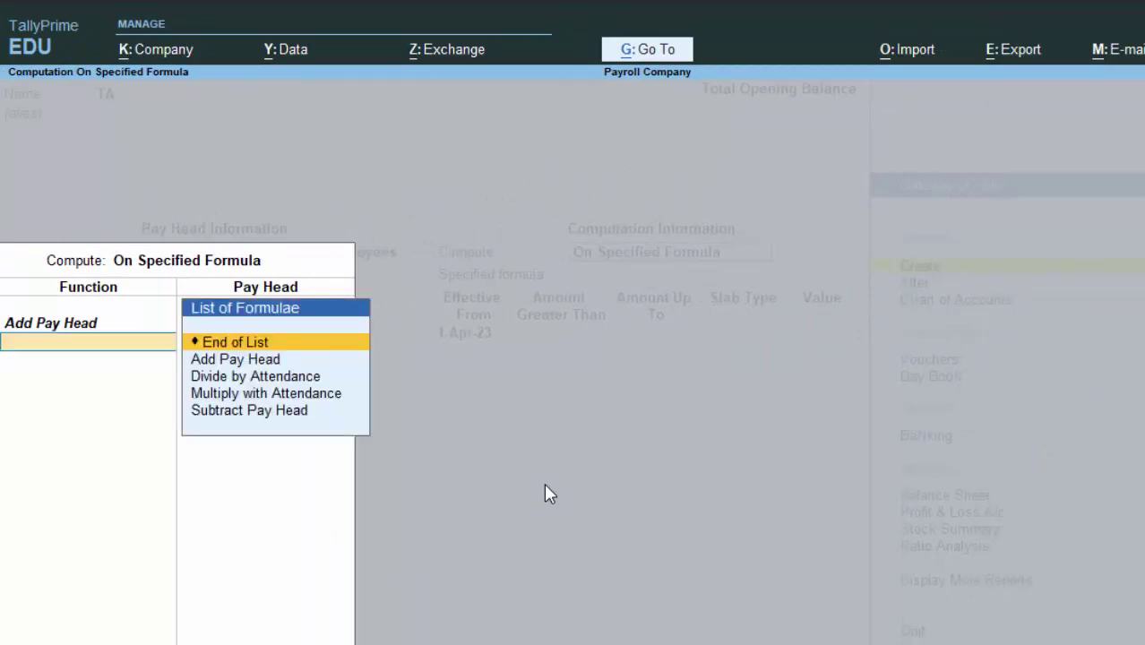
pyautogui.press('Return')
pyautogui.press('Return')
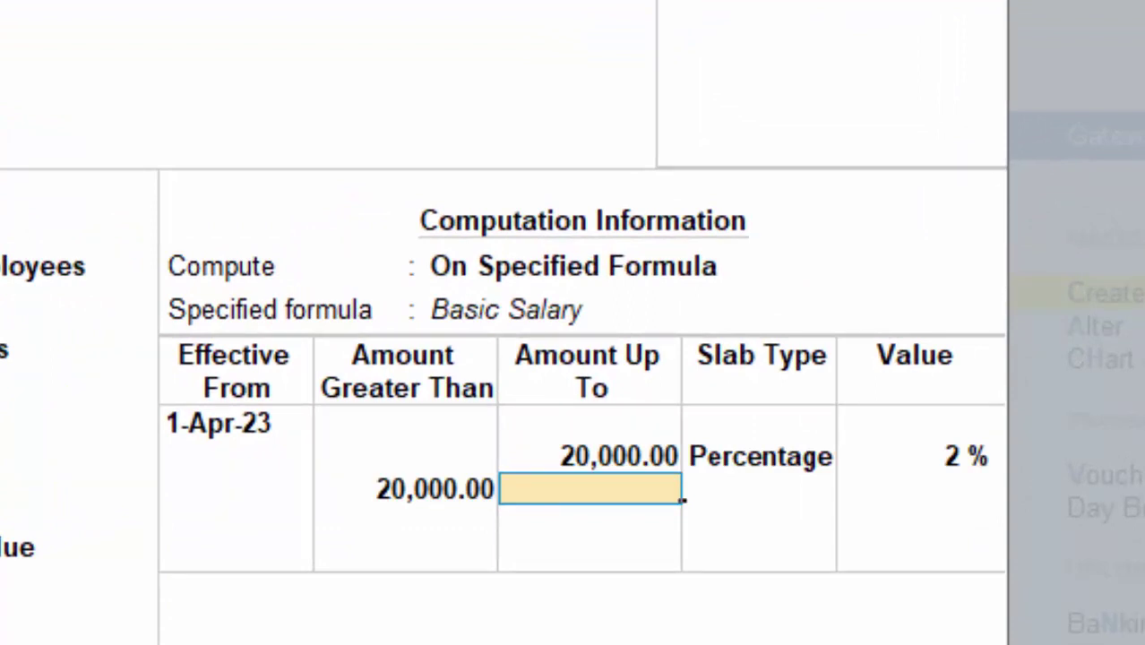
pyautogui.press('Return')
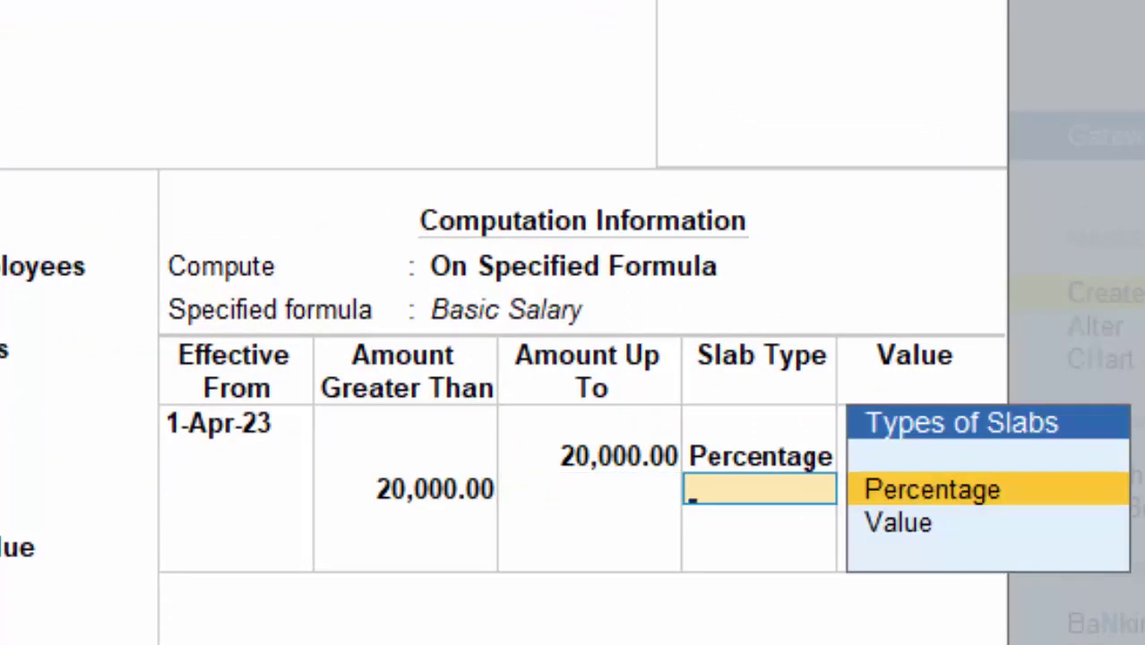
pyautogui.press('Return')
pyautogui.write('3')
pyautogui.press('Return')
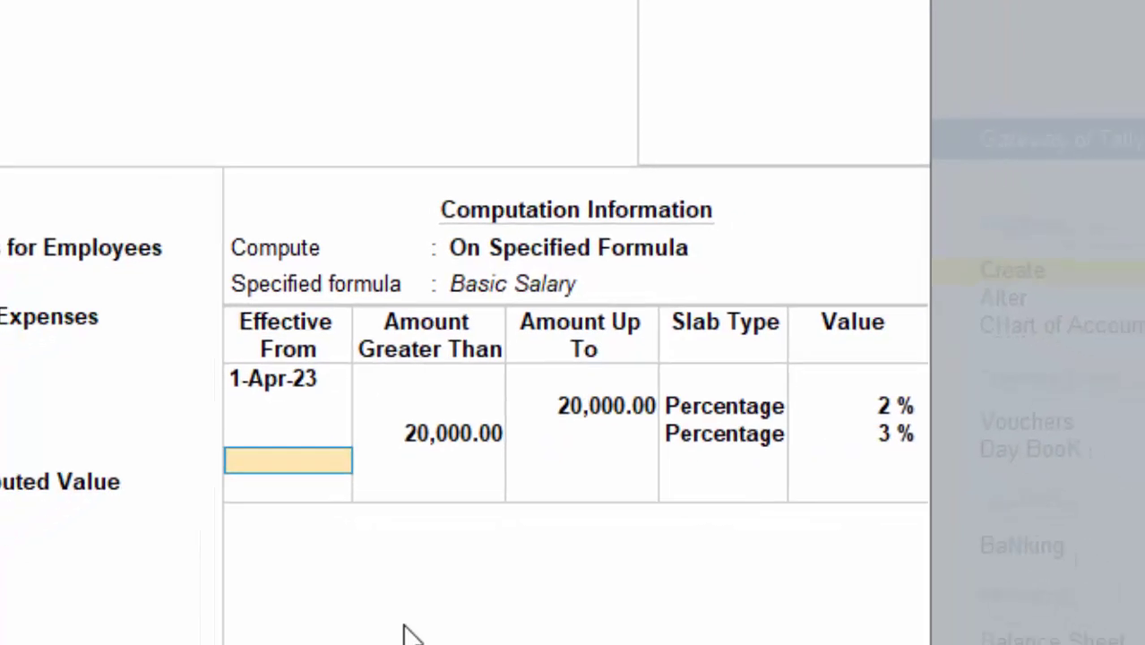
pyautogui.press('Return')
pyautogui.press('Return')
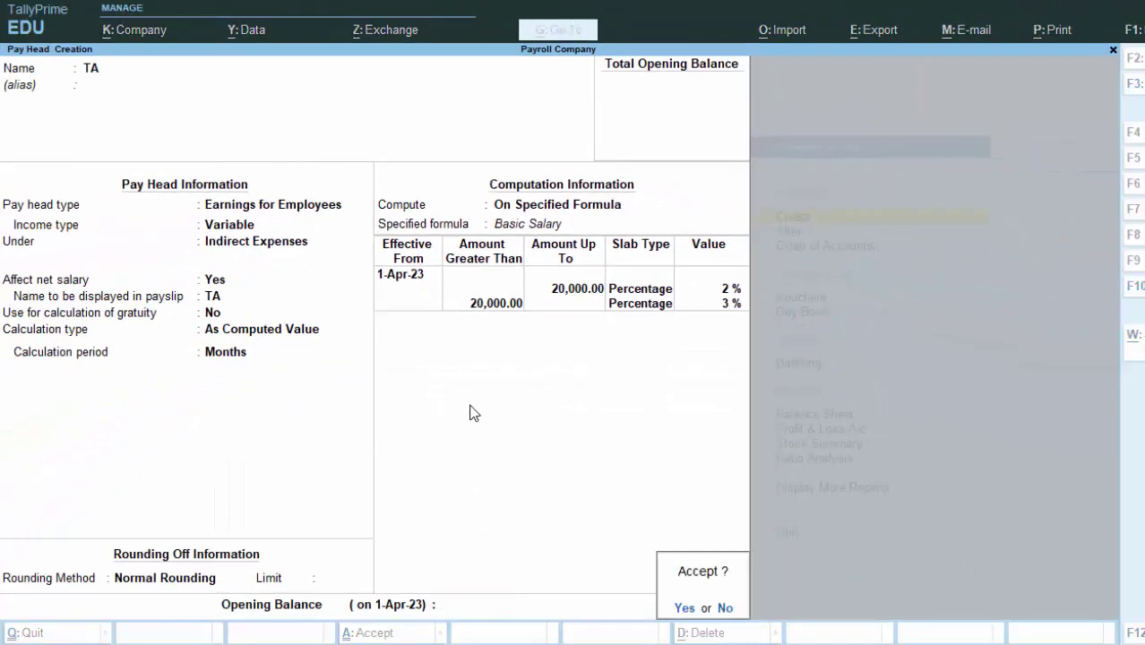
pyautogui.press('Return')
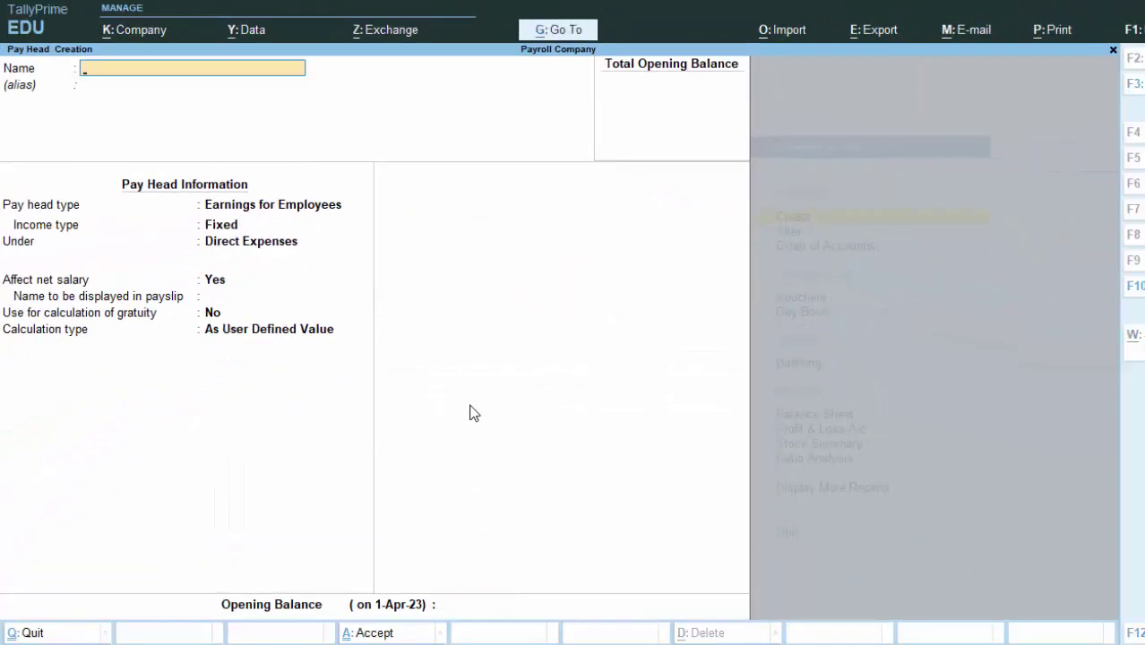
# Step: Name a new pay head DA as variable earnings under Indirect Expenses
pyautogui.write('DA')
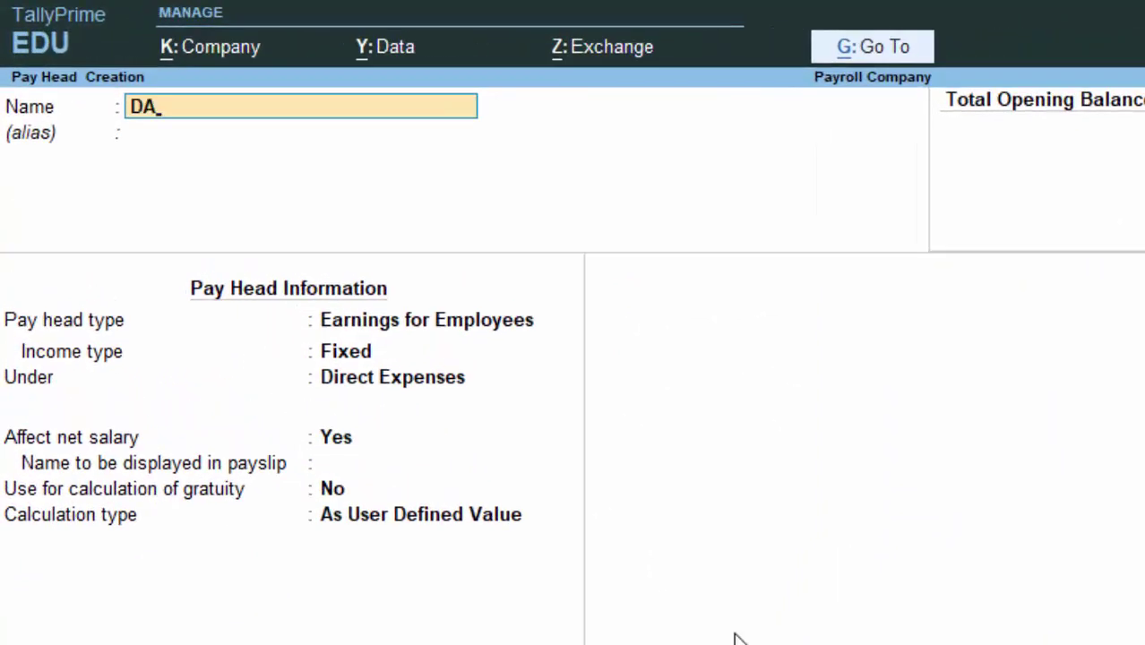
pyautogui.press('Return')
pyautogui.press('Return')
pyautogui.press('Return')
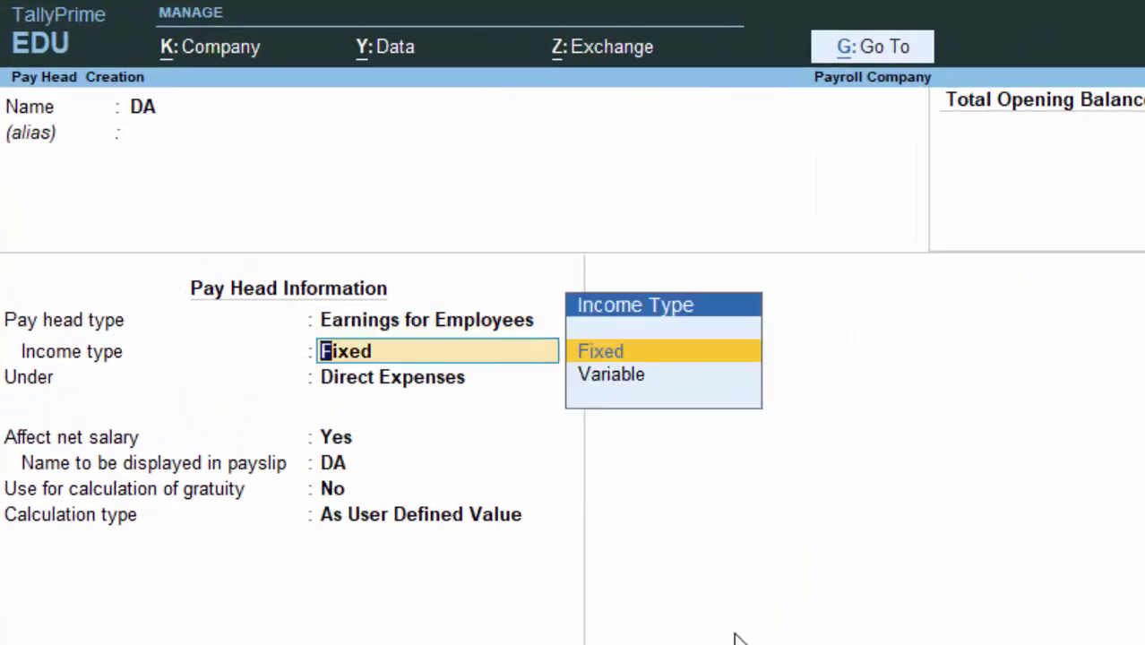
pyautogui.press('Down')
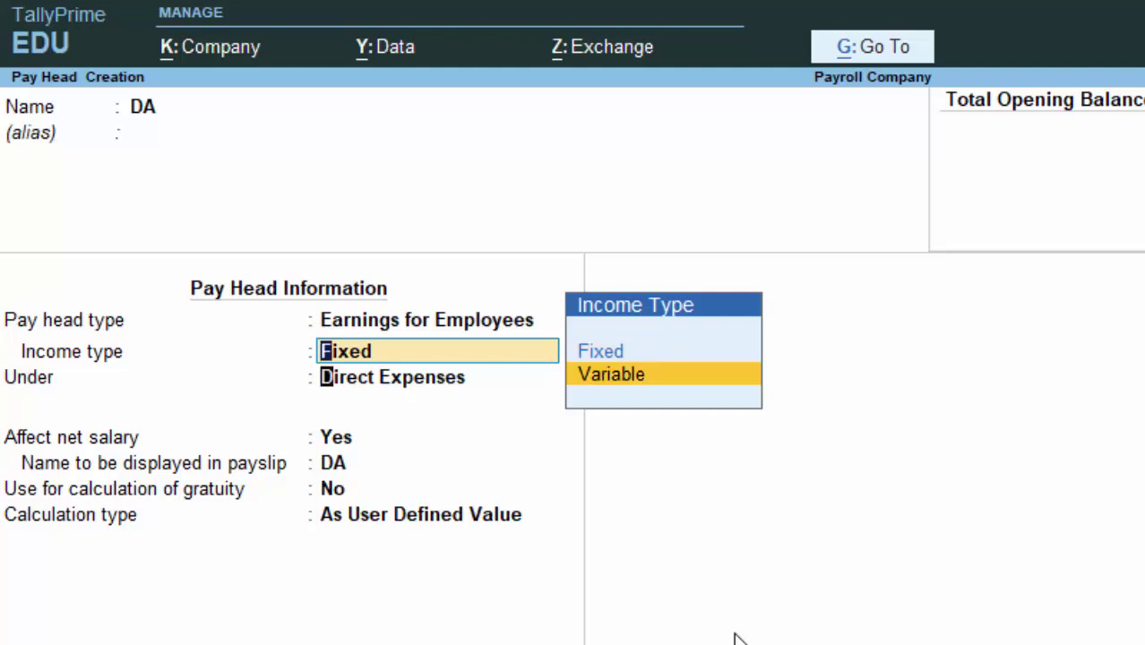
pyautogui.press('Return')
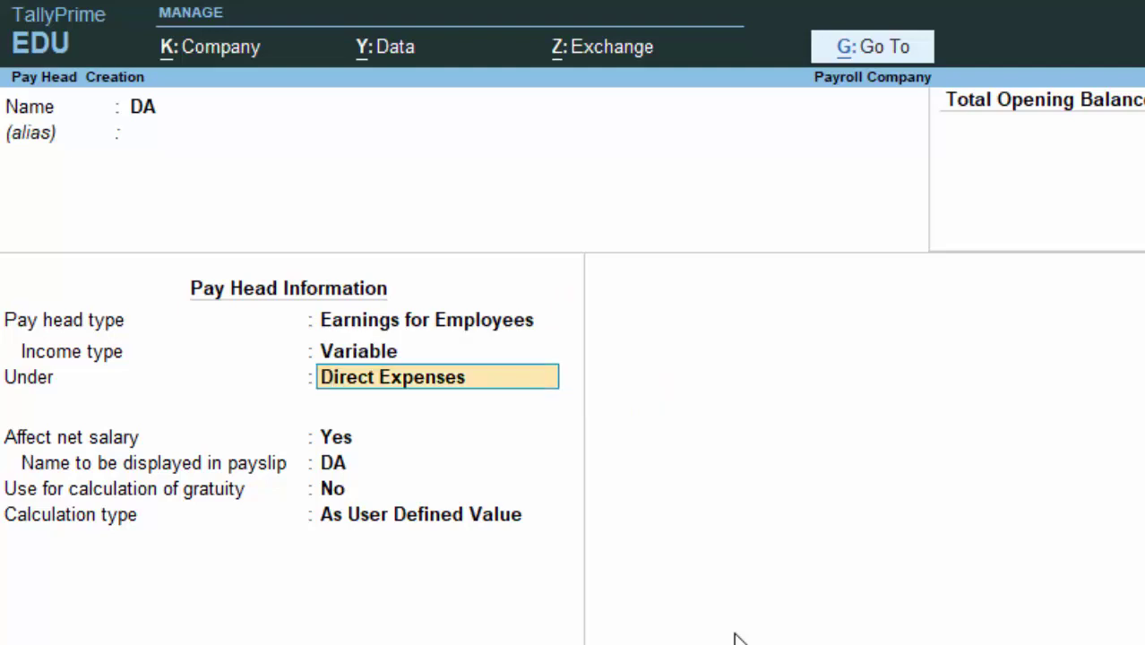
pyautogui.write('I')
pyautogui.press('Return')
pyautogui.press('Return')
pyautogui.press('Return')
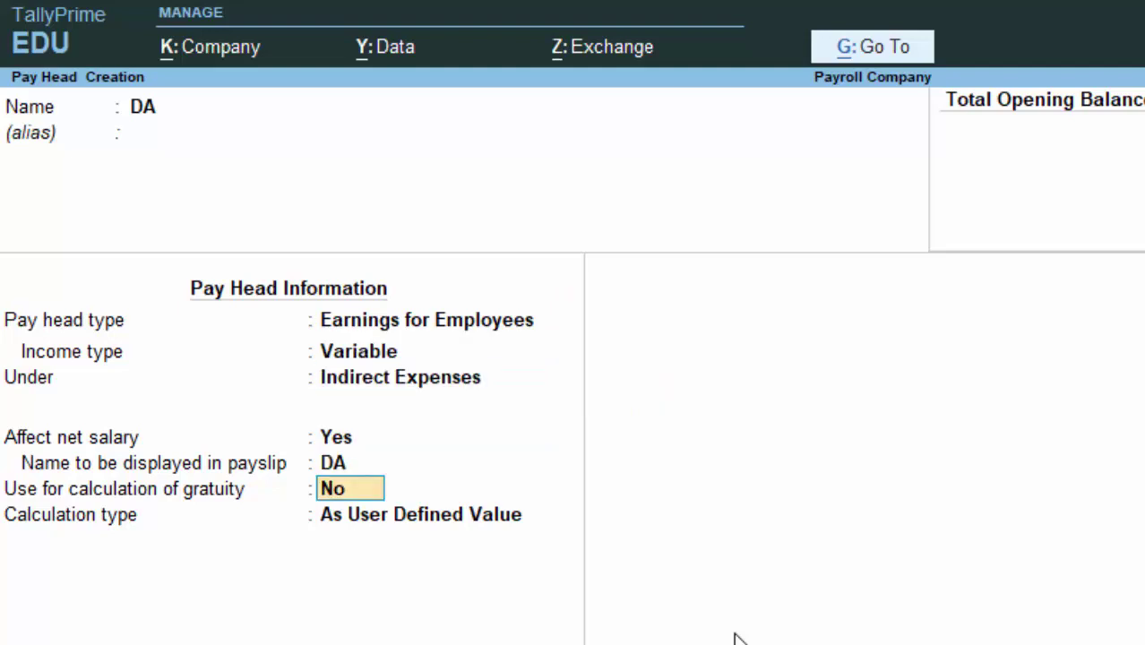
pyautogui.press('Return')
# Step: Set DA's calculation type to As Computed Value with Normal Rounding
pyautogui.press('Down')
pyautogui.press('Down')
pyautogui.press('Down')
pyautogui.press('Up')
pyautogui.press('Up')
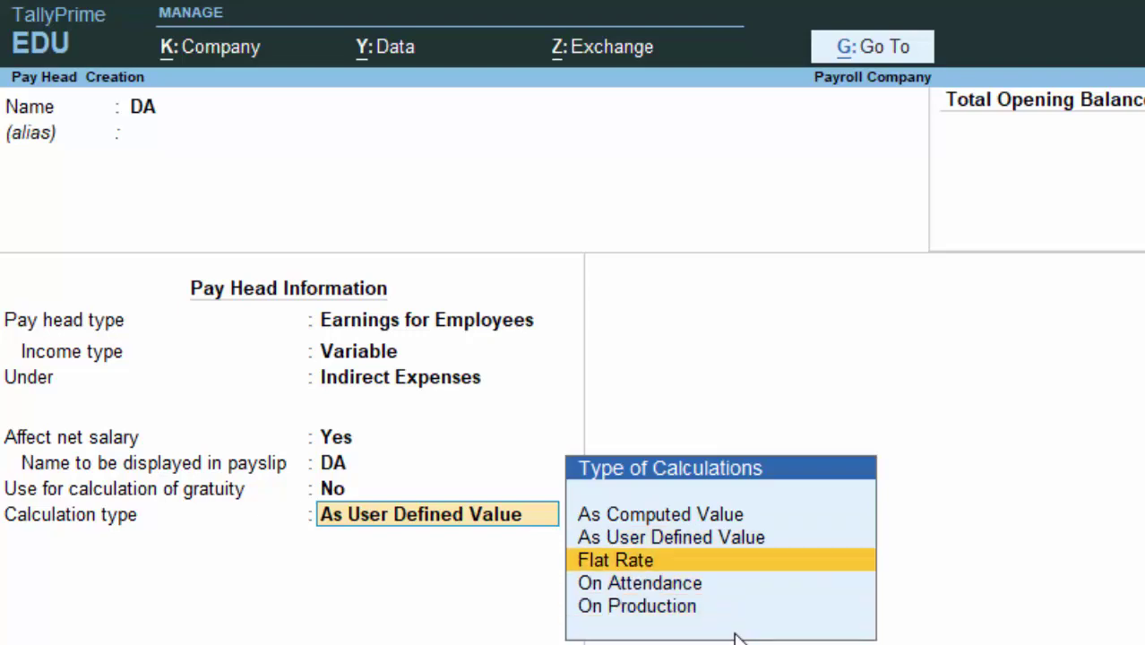
pyautogui.press('Up')
pyautogui.press('Up')
pyautogui.press('Return')
pyautogui.press('Return')
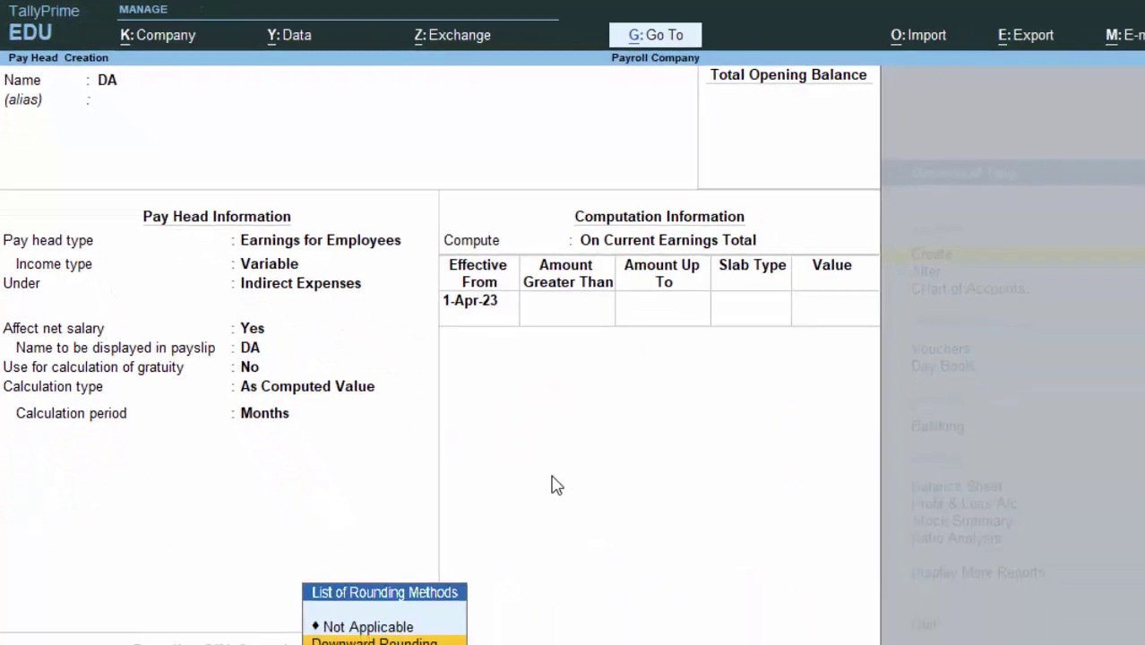
pyautogui.press('Down')
pyautogui.press('Return')
pyautogui.press('Return')
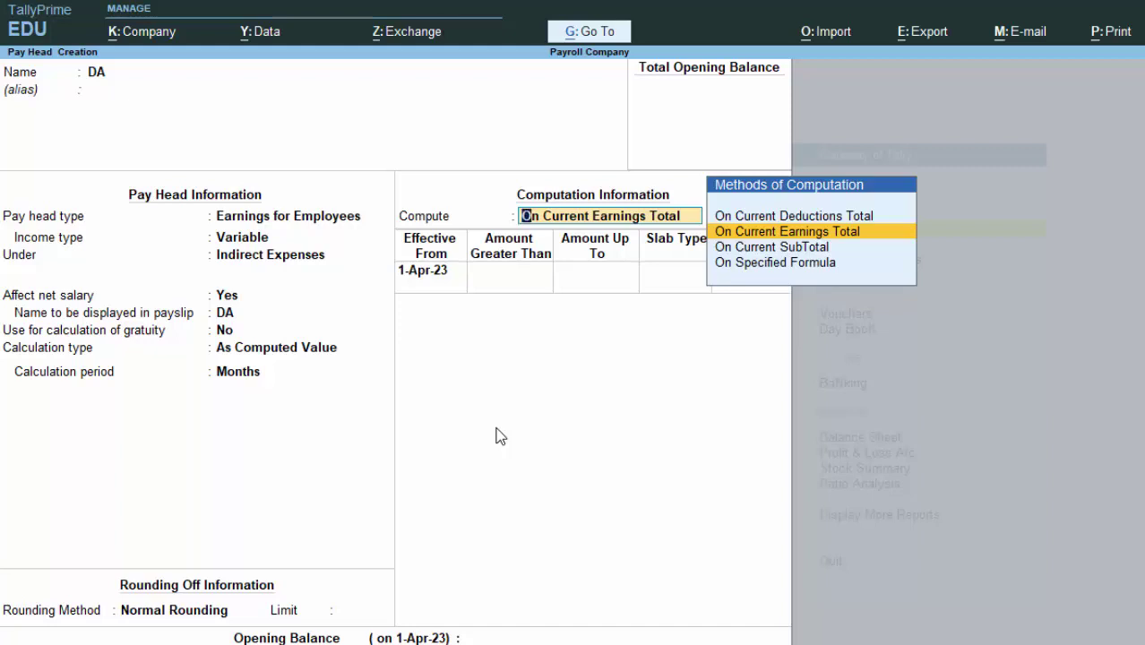
# Step: Make DA compute On Specified Formula using Basic Salary only
pyautogui.press('Down')
pyautogui.press('Down')
pyautogui.press('Return')
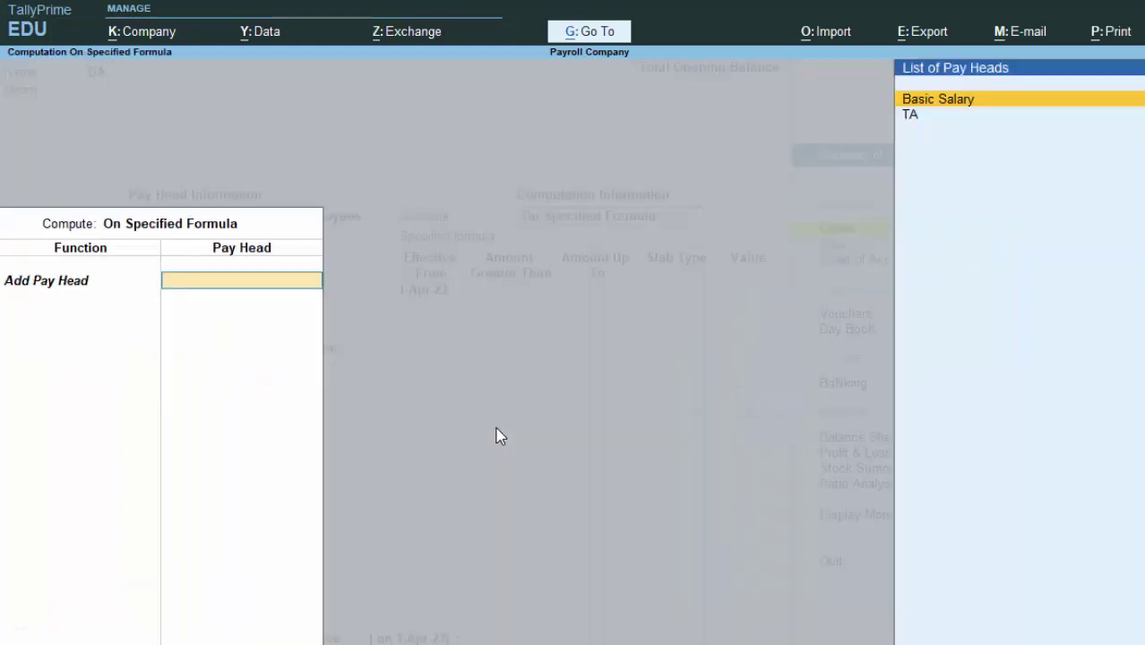
pyautogui.press('Return')
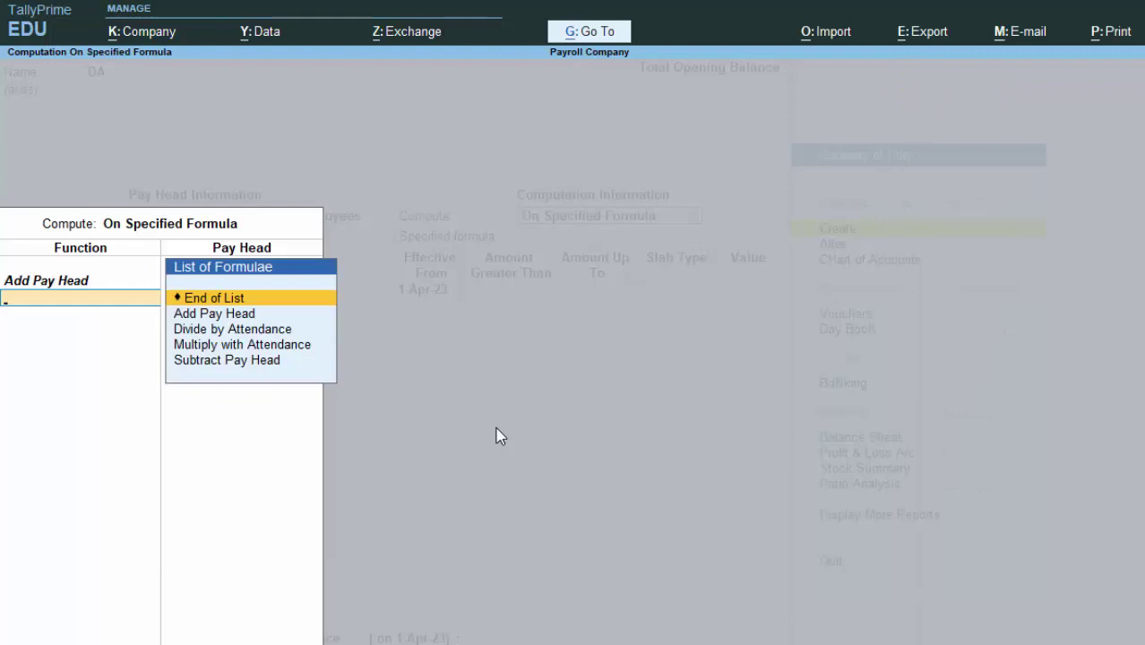
pyautogui.press('Return')
# Step: Enter DA slabs of 2.5% up to 20,000 and 3.50% above, then save
pyautogui.press('Return')
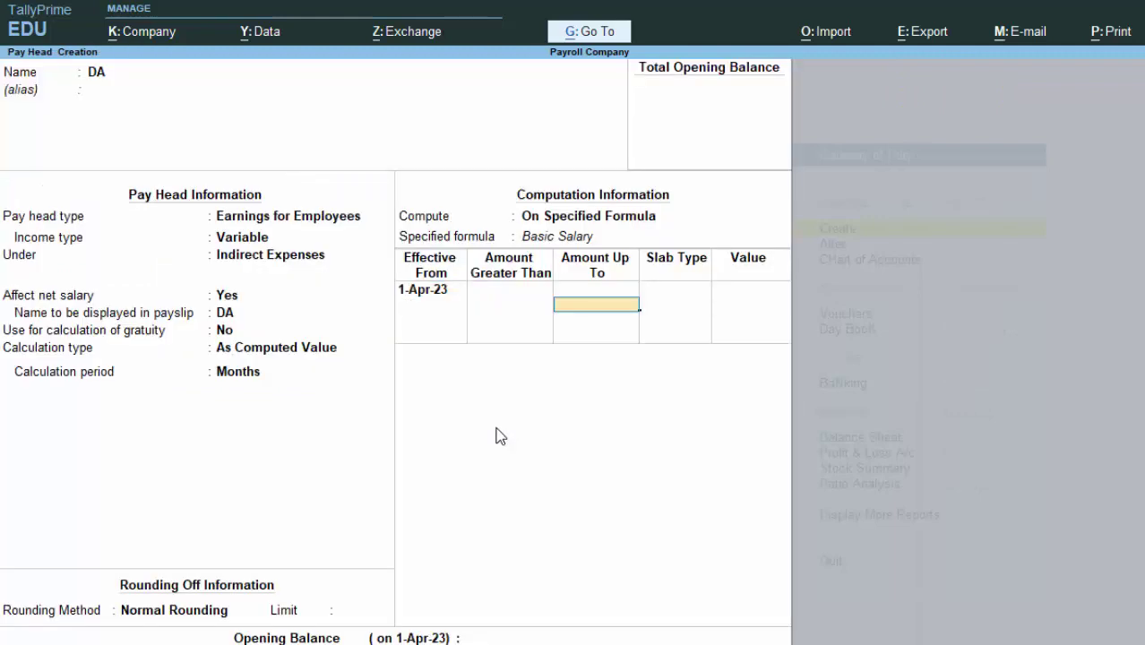
pyautogui.write('20,00')
pyautogui.write('0')
pyautogui.press('Return')
pyautogui.press('Return')
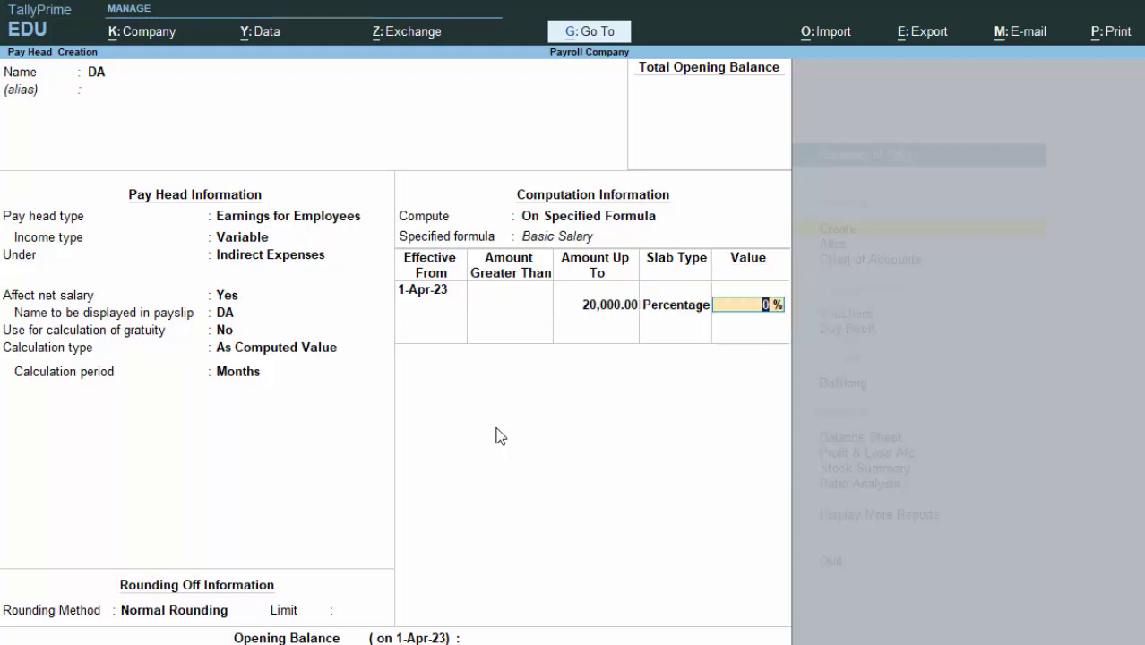
pyautogui.write('2.5')
pyautogui.press('Return')
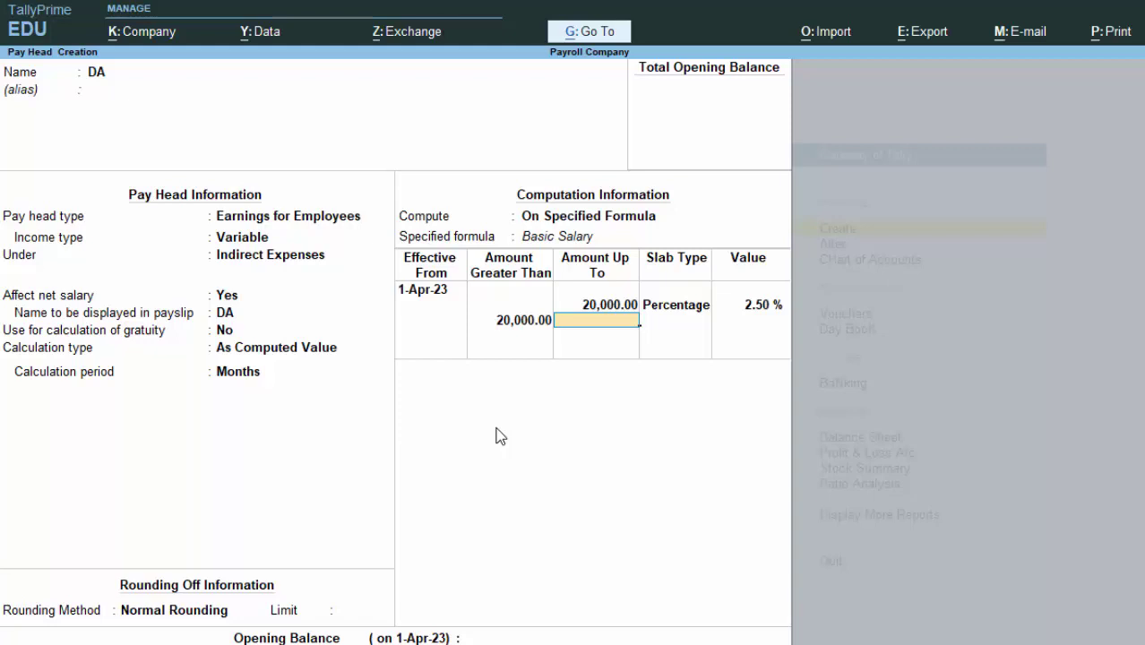
pyautogui.press('Return')
pyautogui.press('Return')
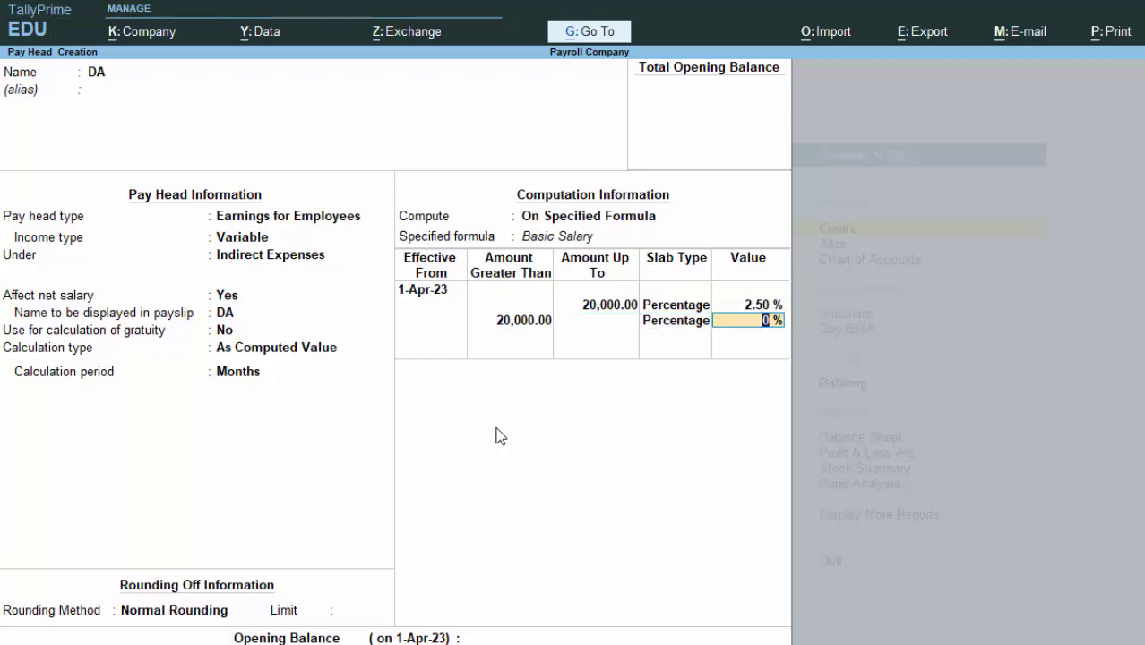
pyautogui.write('3.50')
pyautogui.press('Return')
pyautogui.press('Return')
pyautogui.press('Return')
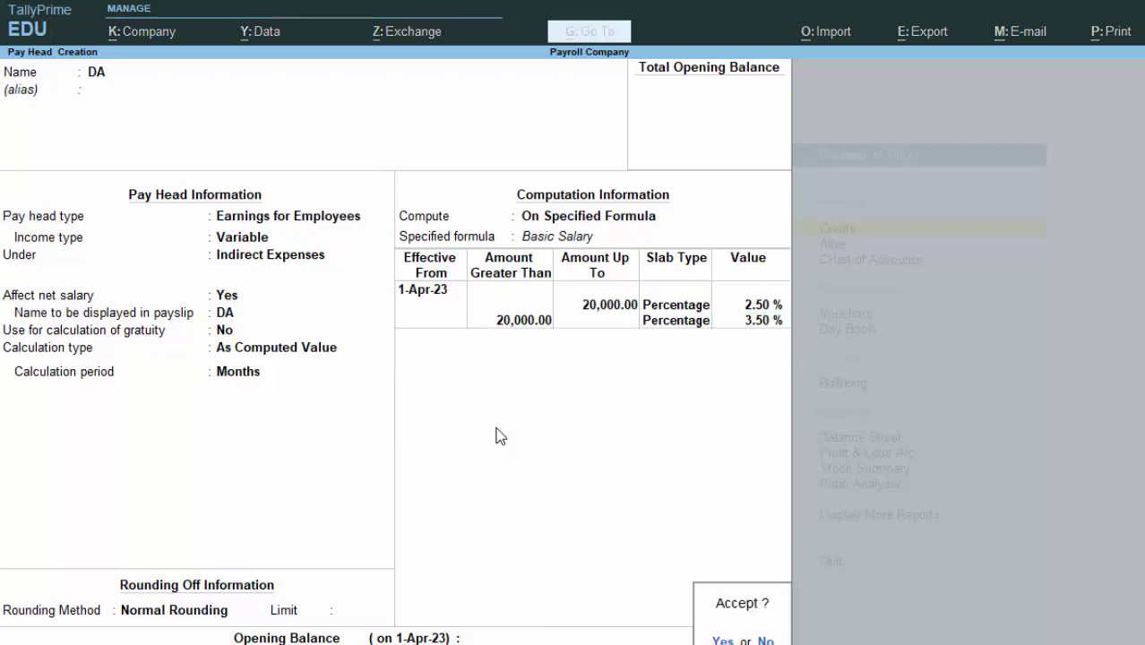
pyautogui.press('Return')
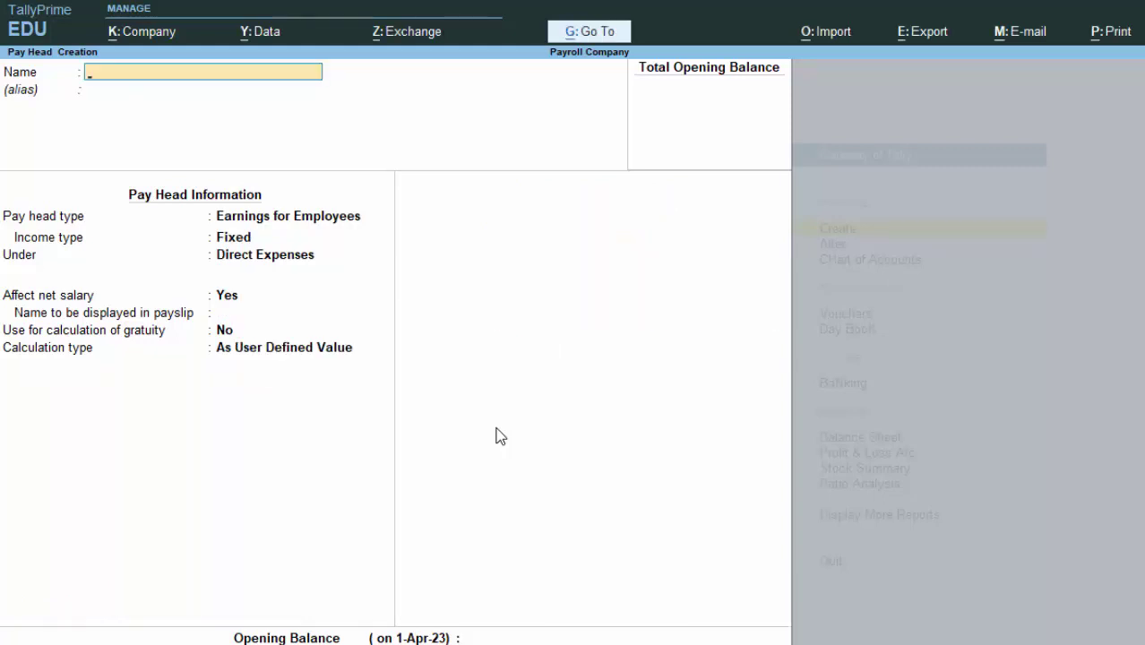
# Step: Quit the blank pay head form and return to Gateway of Tally
pyautogui.press('Escape')
pyautogui.press('Return')
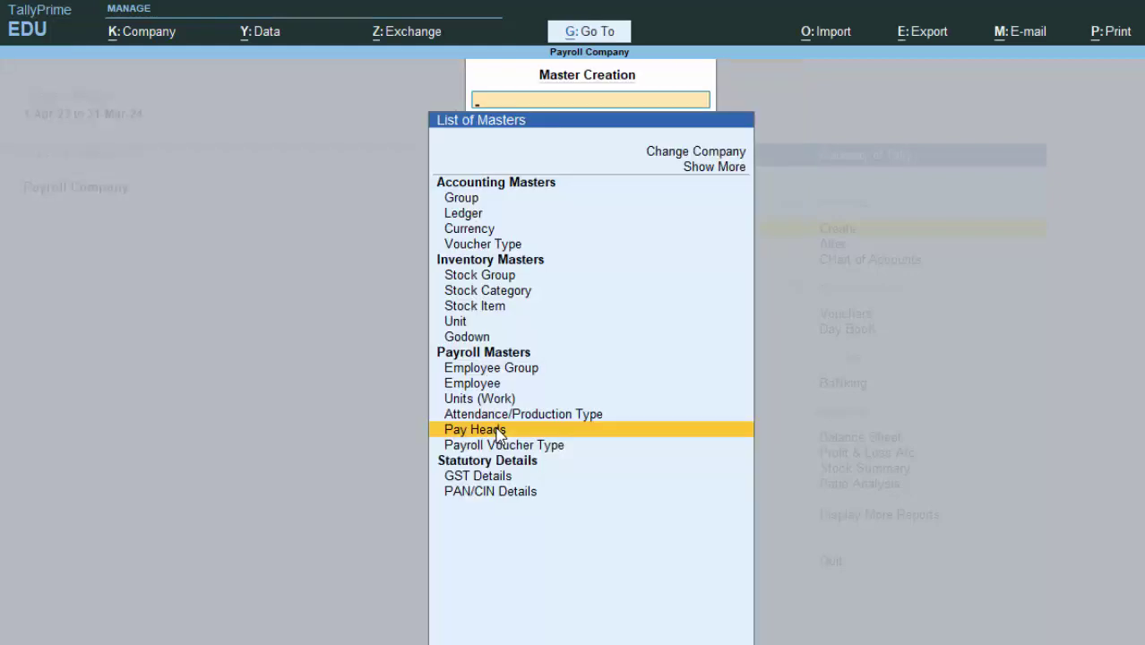
pyautogui.click(710, 167)
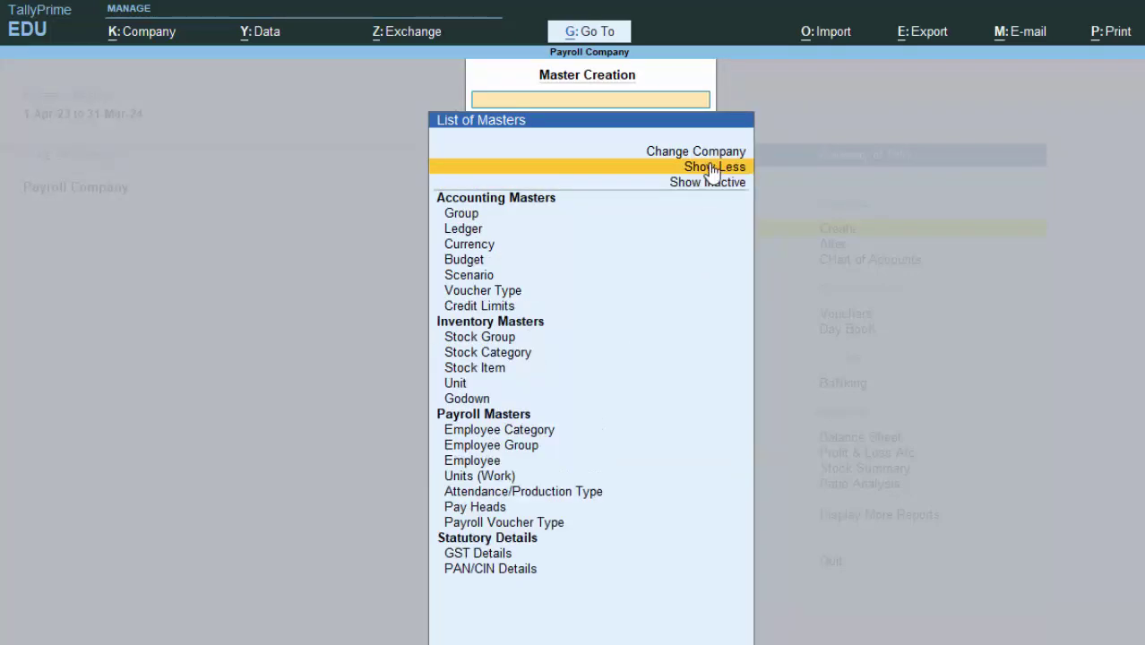
pyautogui.press('Escape')
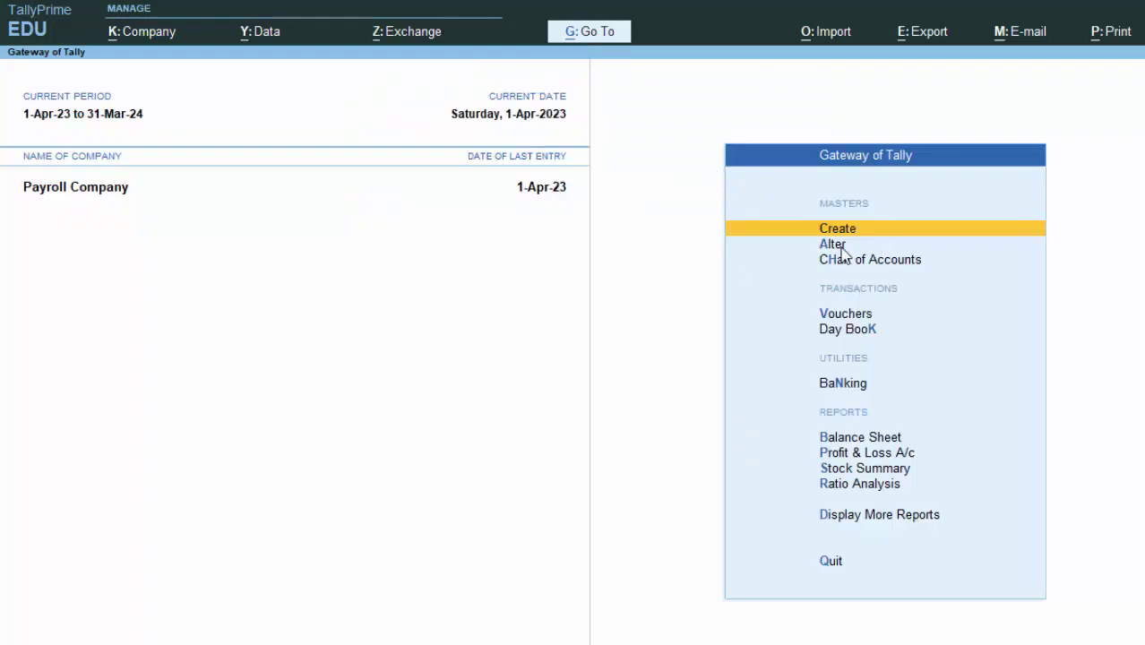
# Step: Open the Basic Salary pay head for alteration via Alter > Pay Heads
pyautogui.click(839, 249)
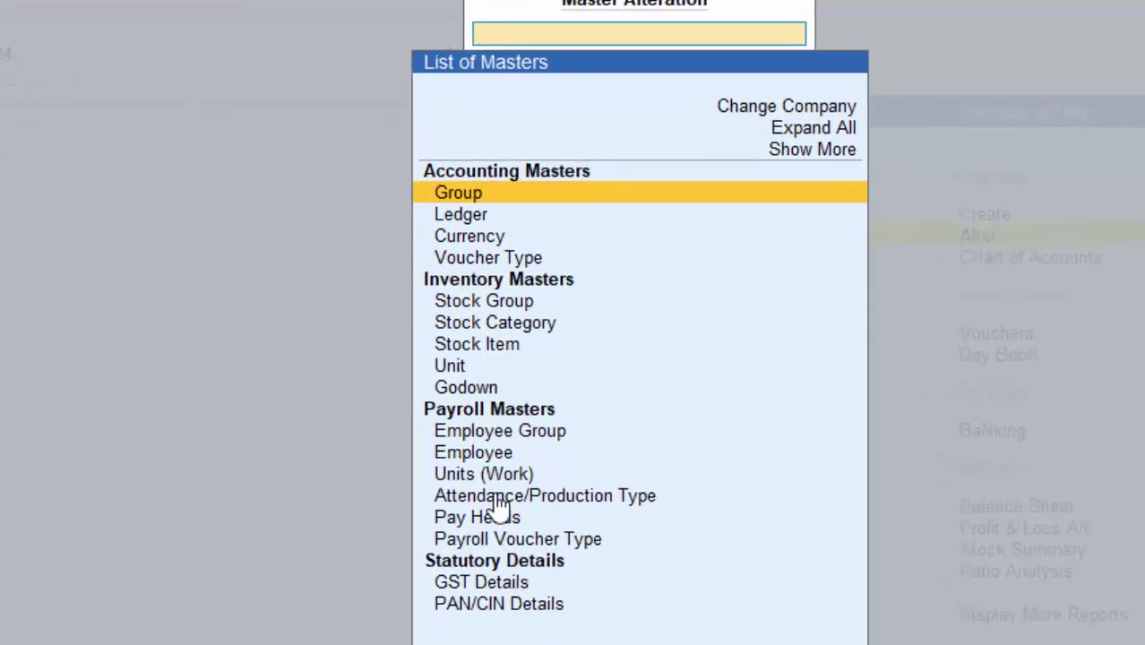
pyautogui.click(498, 525)
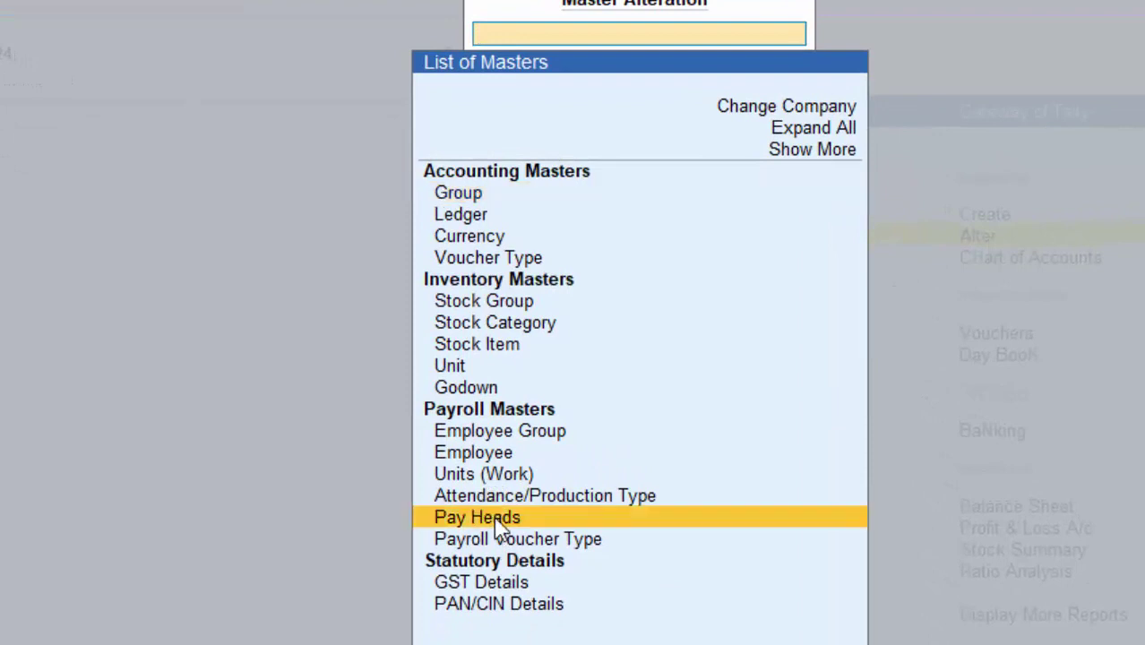
pyautogui.click(496, 521)
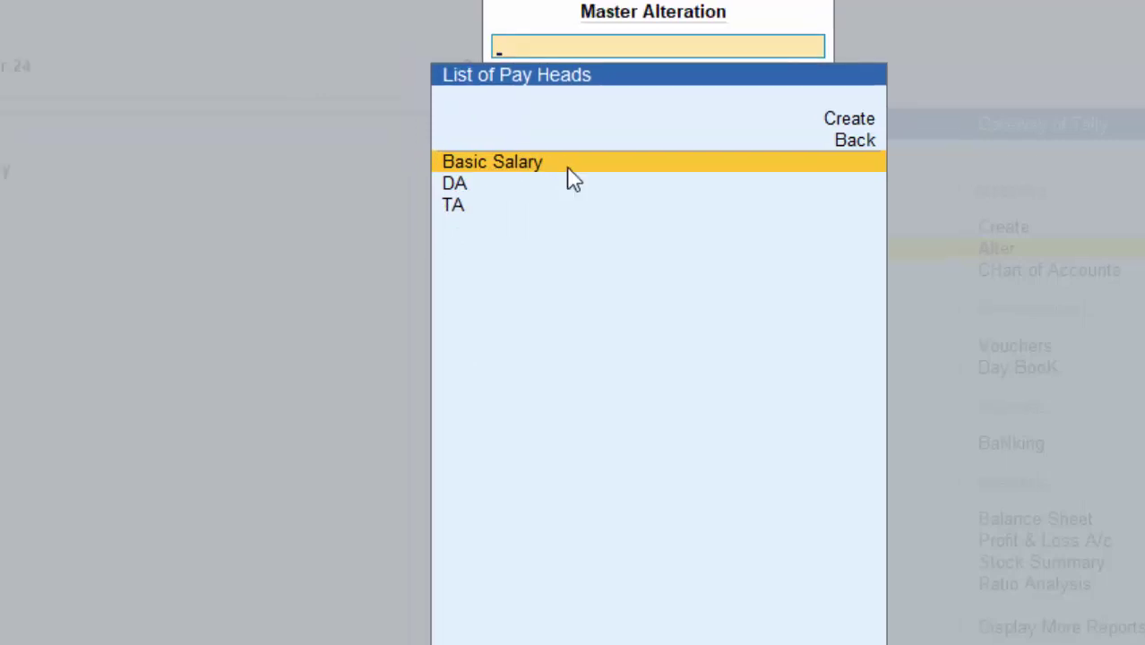
pyautogui.click(546, 154)
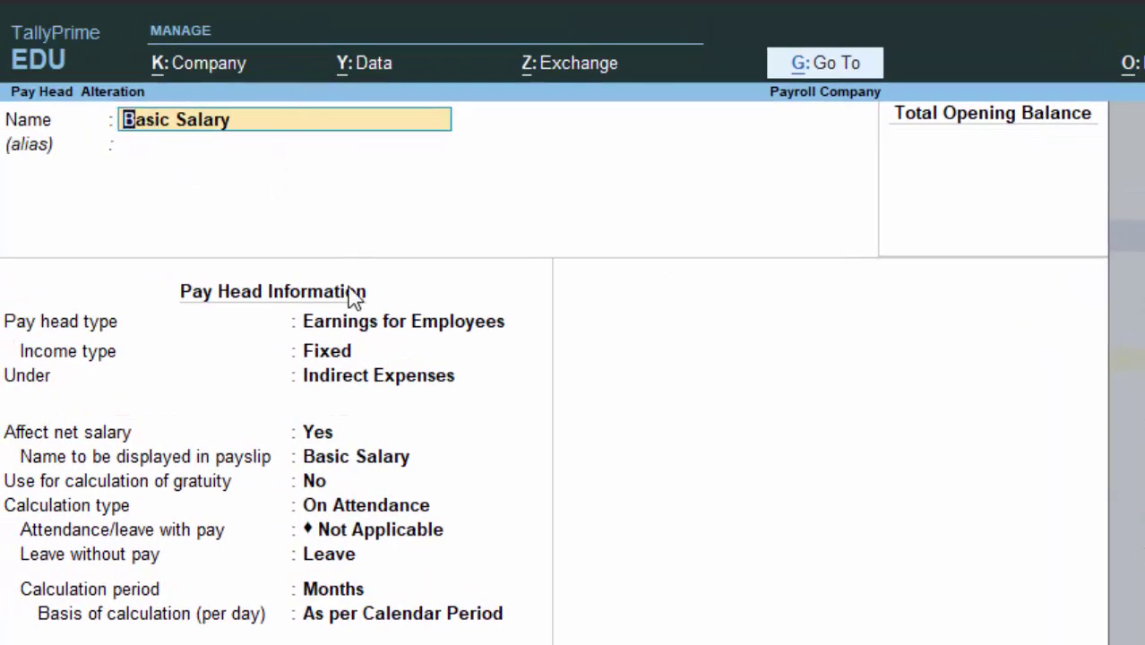
pyautogui.click(333, 350)
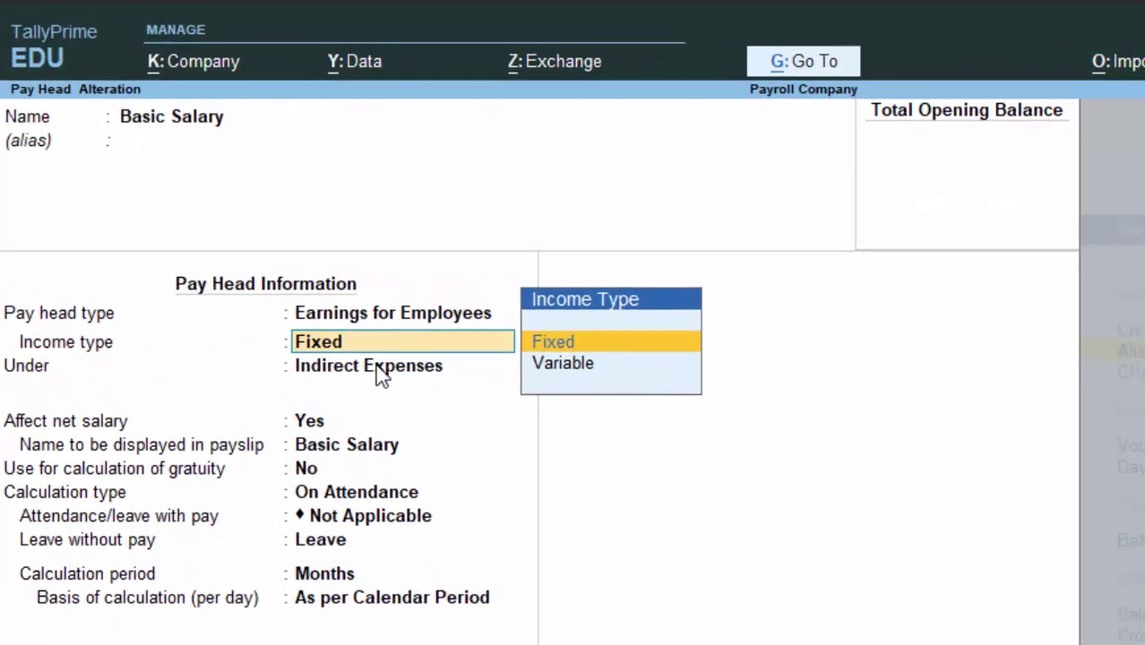
pyautogui.press('Return')
pyautogui.press('Return')
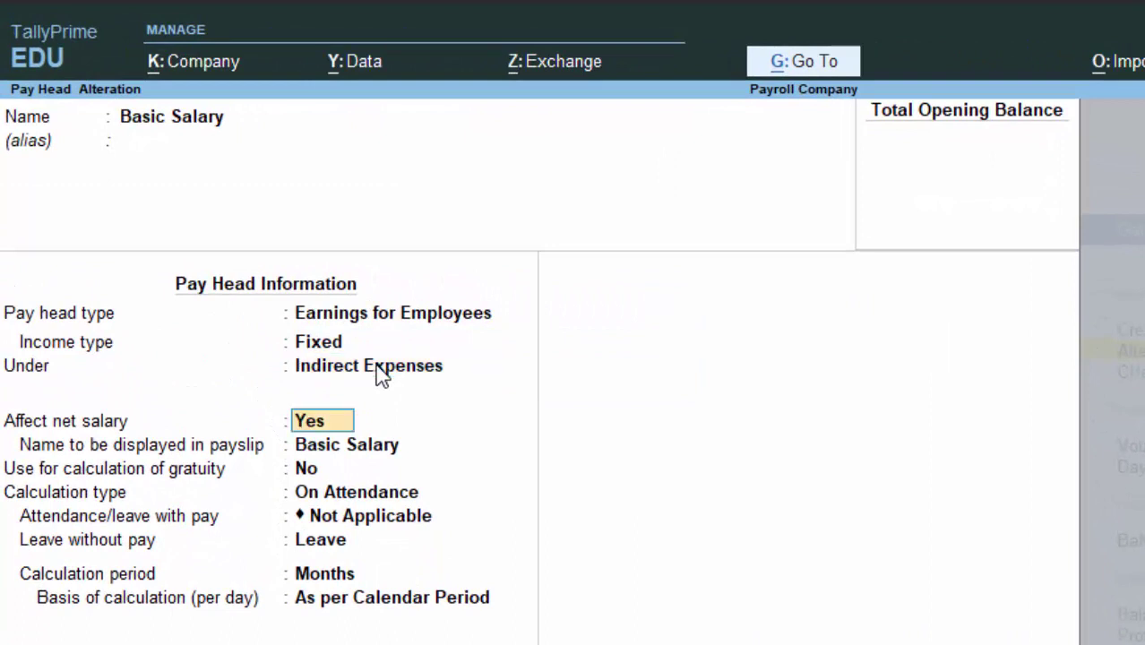
pyautogui.press('Return')
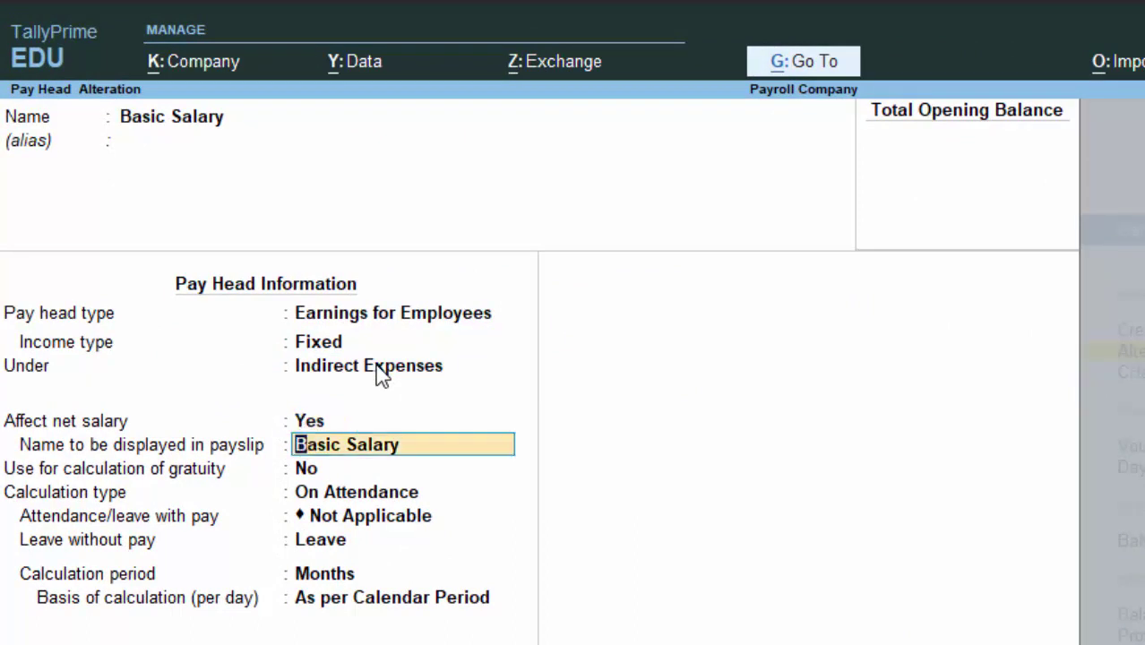
pyautogui.press('Return')
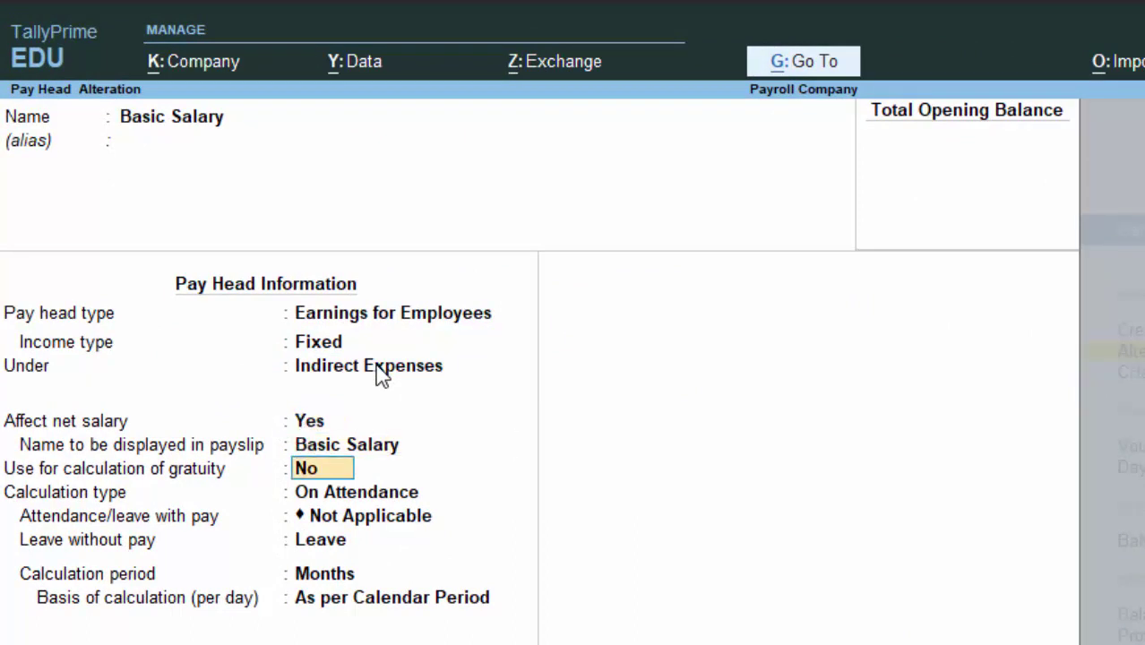
pyautogui.press('Return')
pyautogui.press('Return')
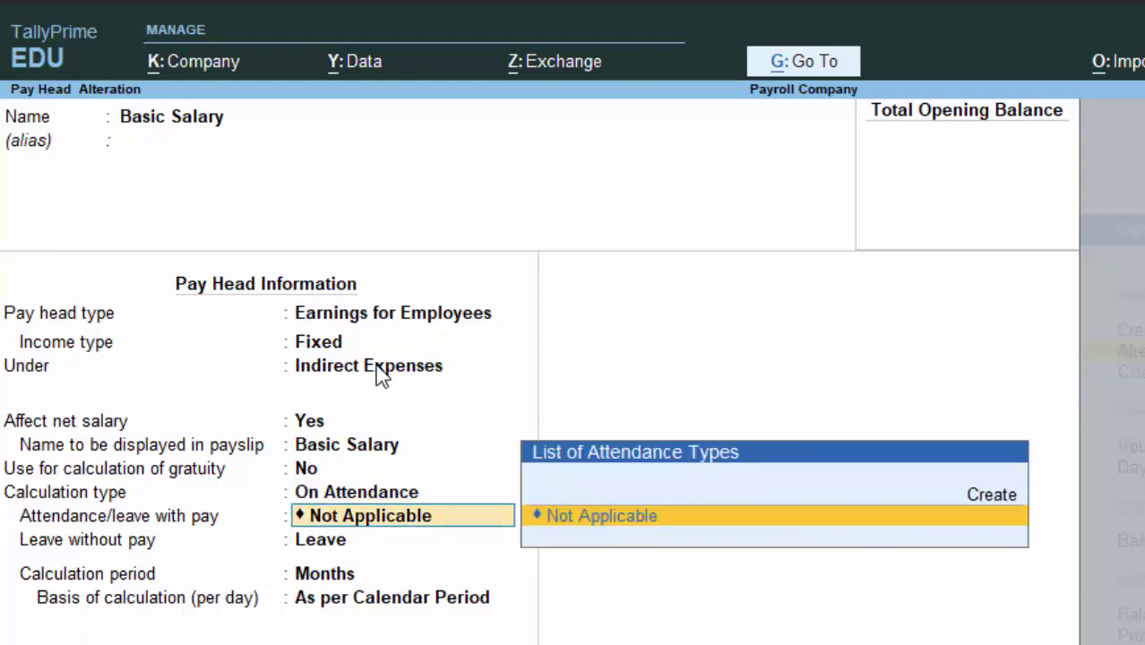
pyautogui.press('Return')
pyautogui.press('Return')
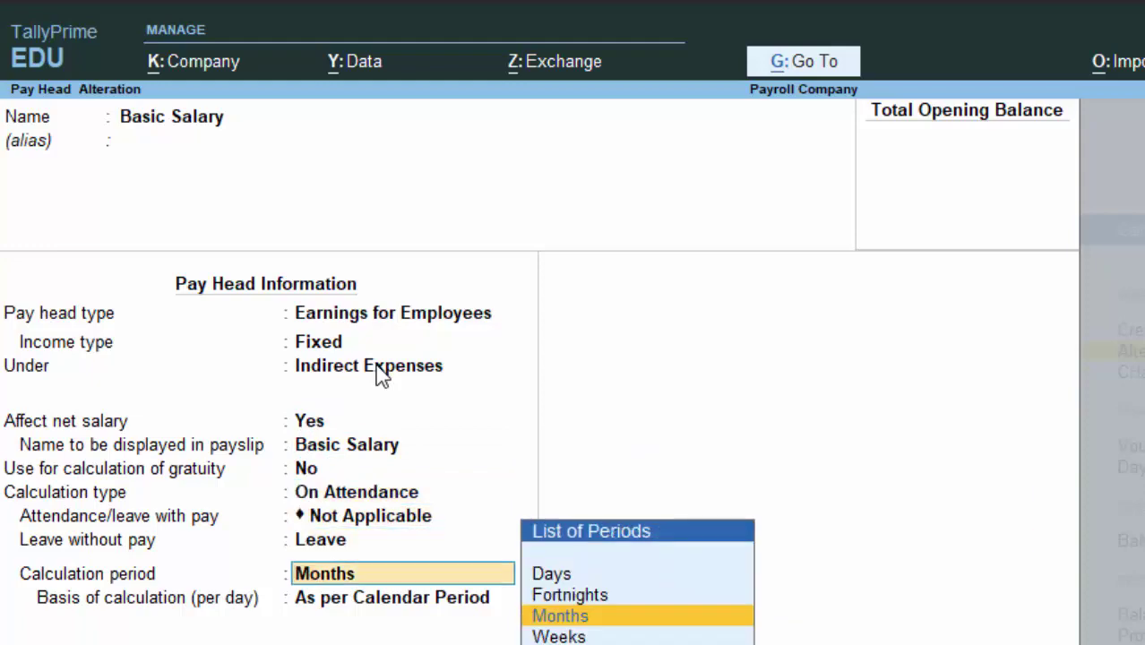
pyautogui.press('Return')
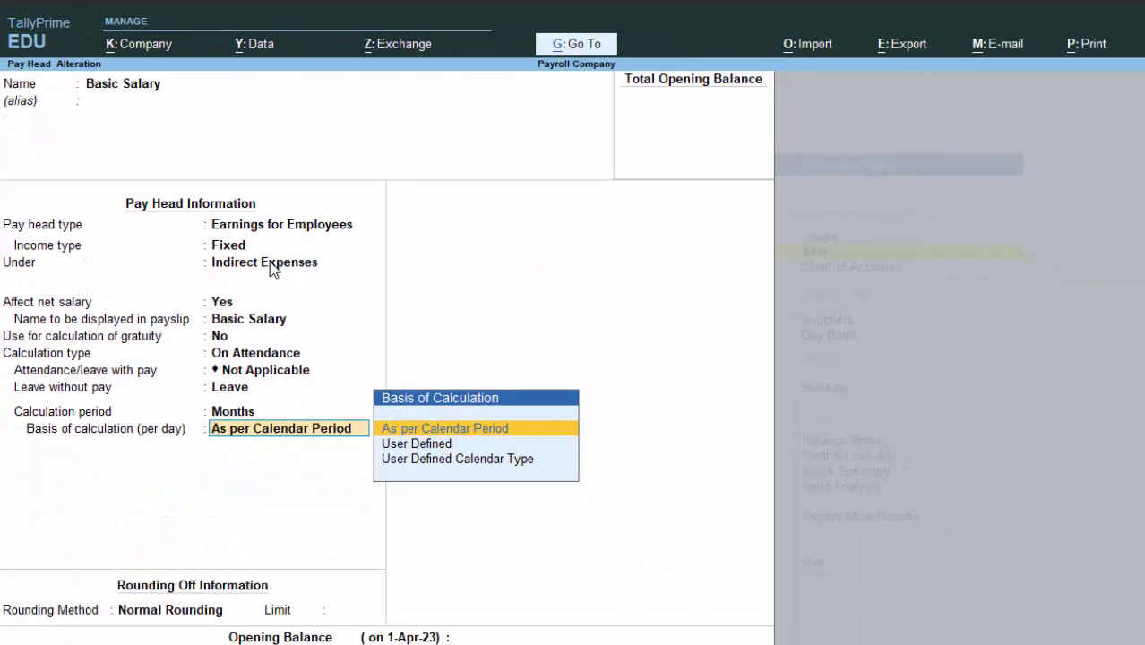
pyautogui.press('Return')
pyautogui.press('Return')
pyautogui.press('Return')
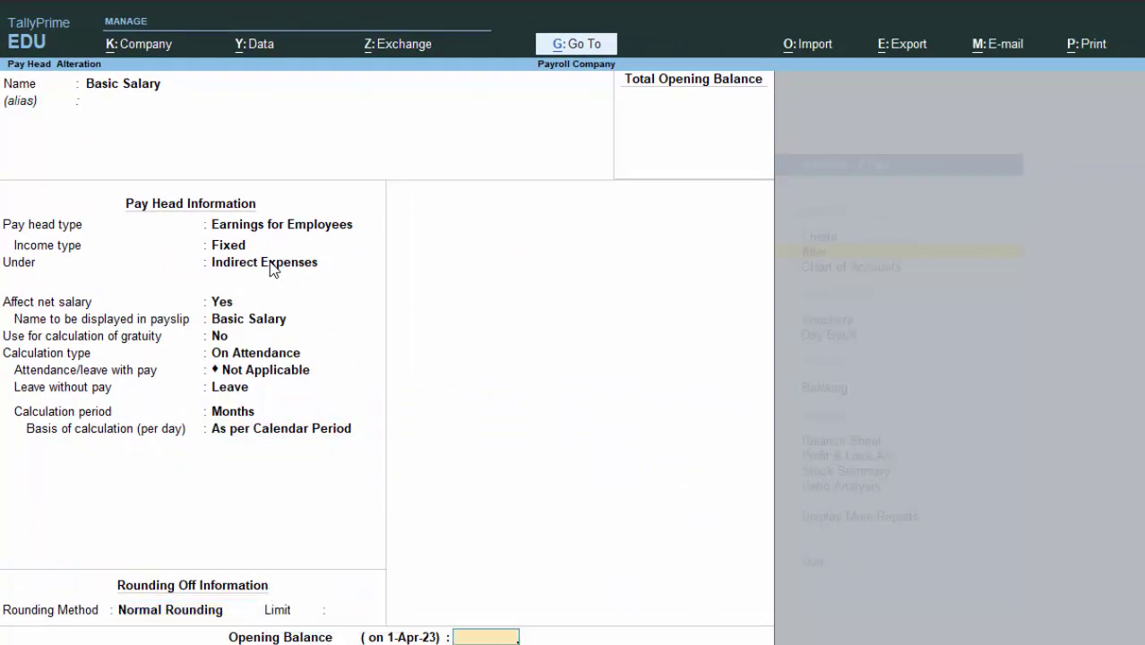
pyautogui.press('Return')
pyautogui.press('Return')
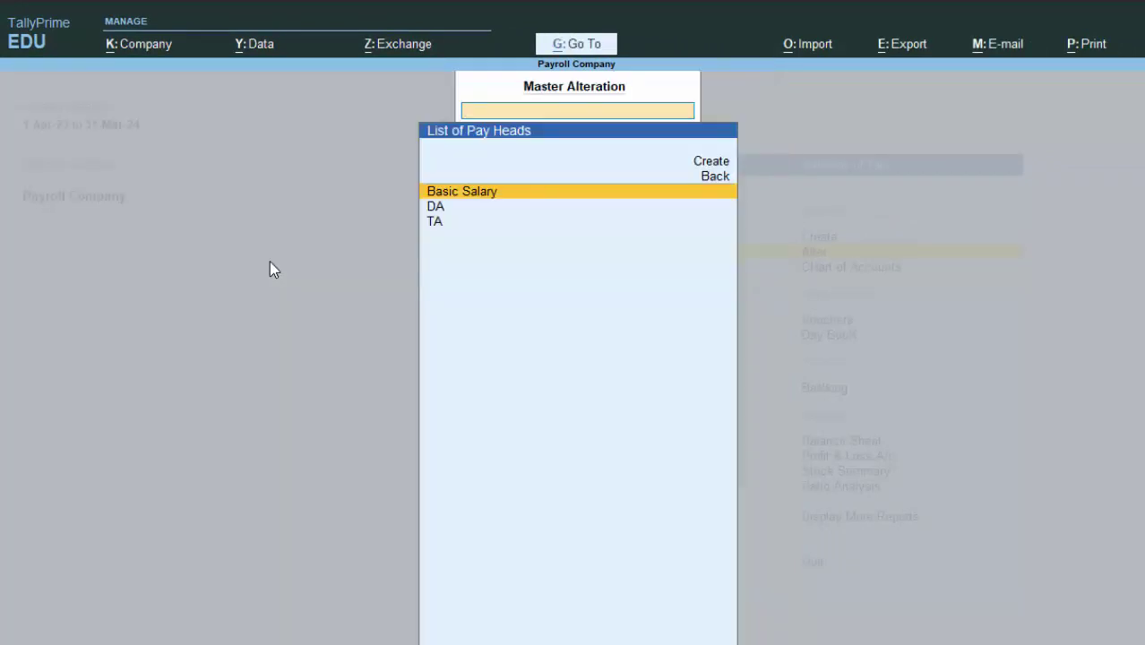
pyautogui.press('Escape')
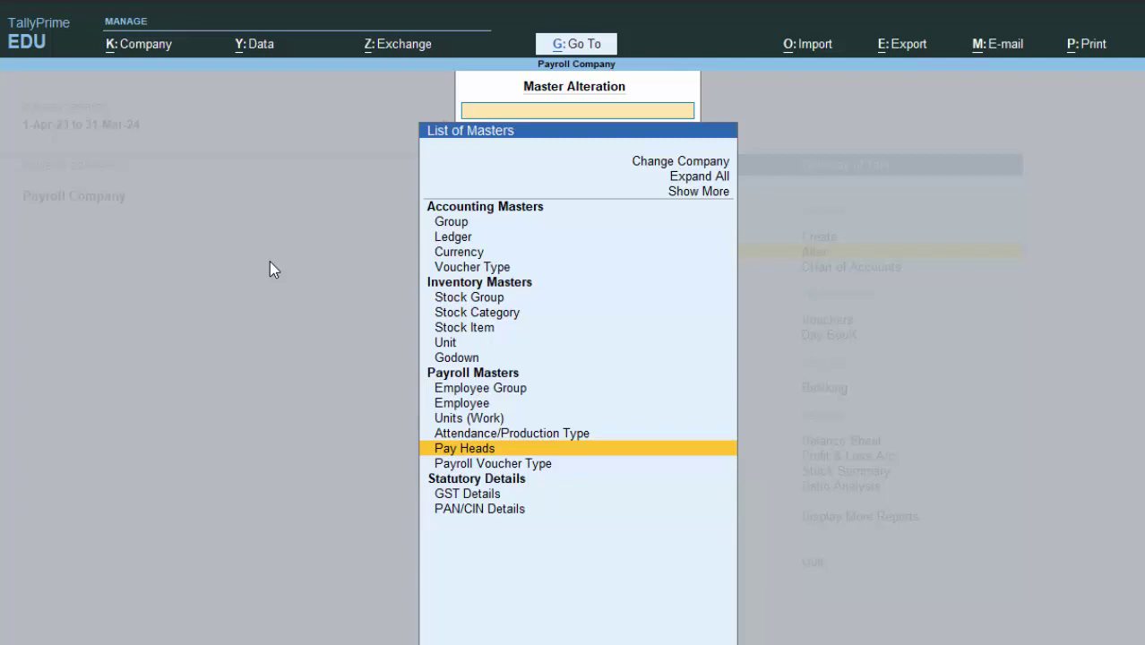
pyautogui.press('Return')
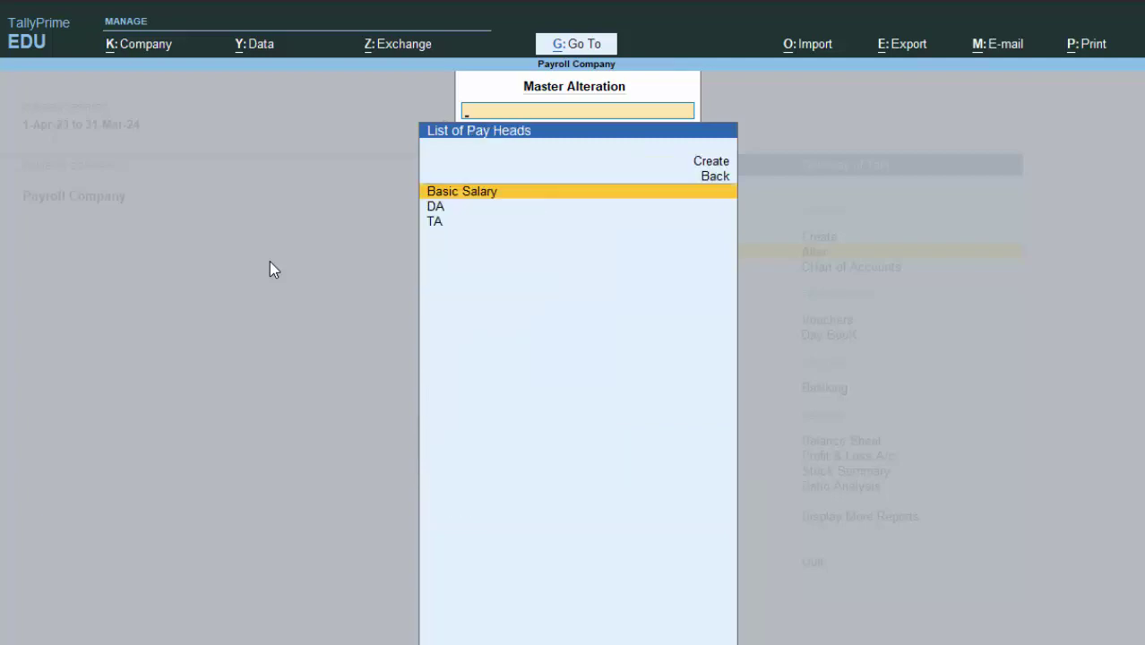
# Step: Start a new pay head named OT as Earnings for Employees
pyautogui.press('Up')
pyautogui.press('Up')
pyautogui.press('Return')
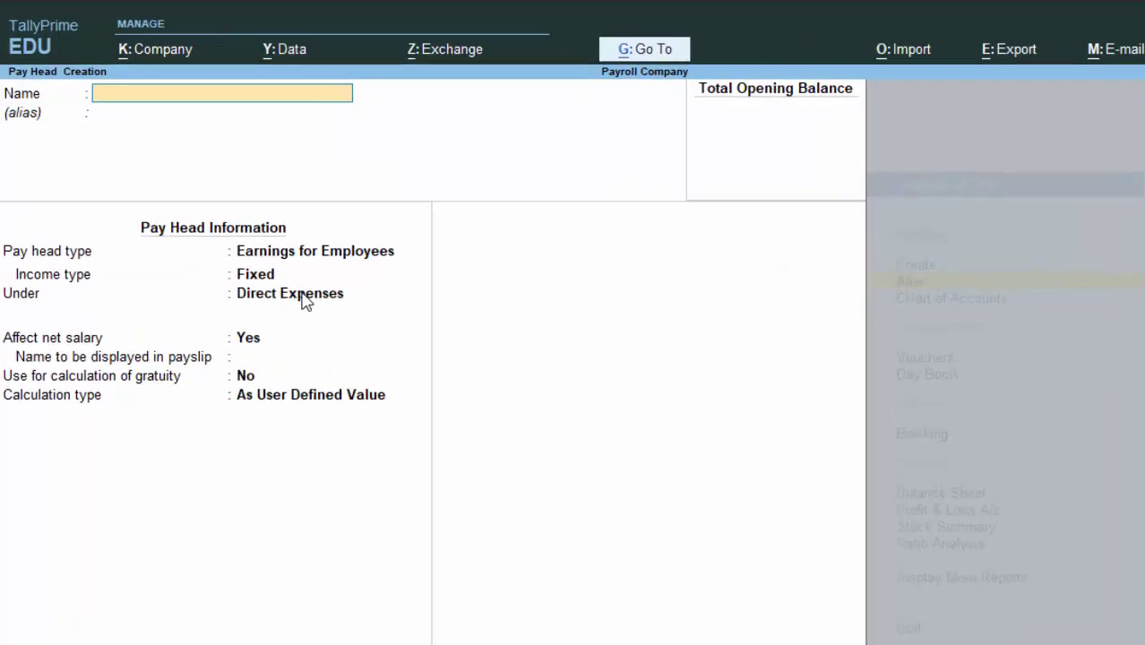
pyautogui.write('OT')
pyautogui.press('Return')
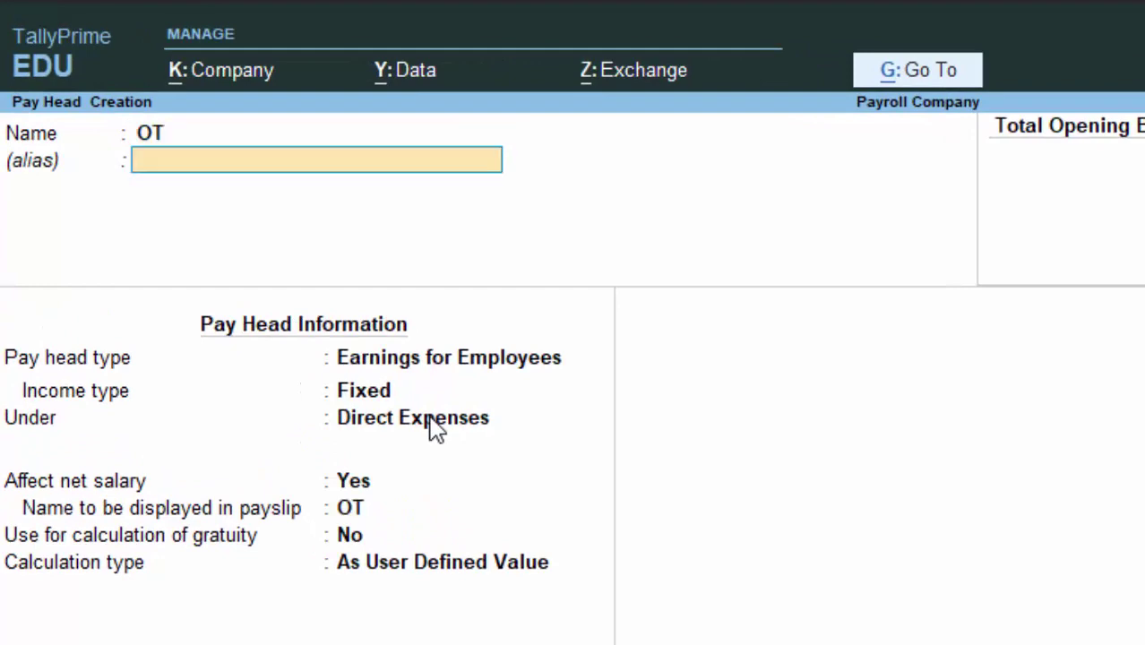
pyautogui.press('Return')
pyautogui.press('Return')
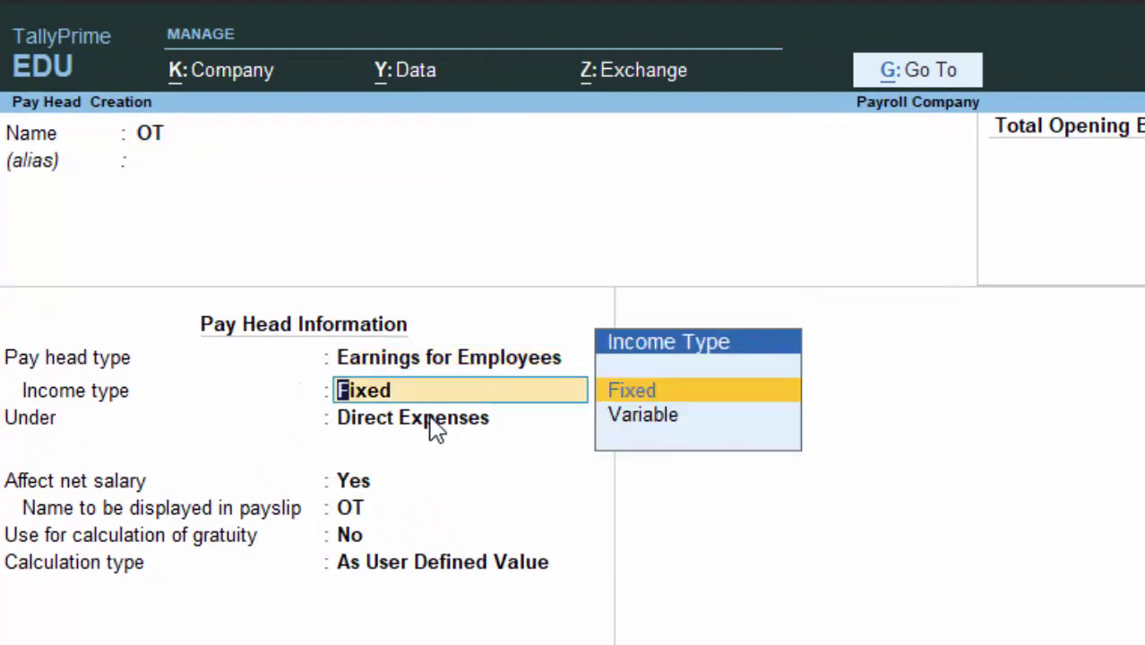
pyautogui.press('Down')
# Step: Make OT variable under Indirect Expenses, calculated On Production, and begin a new production type
pyautogui.press('Return')
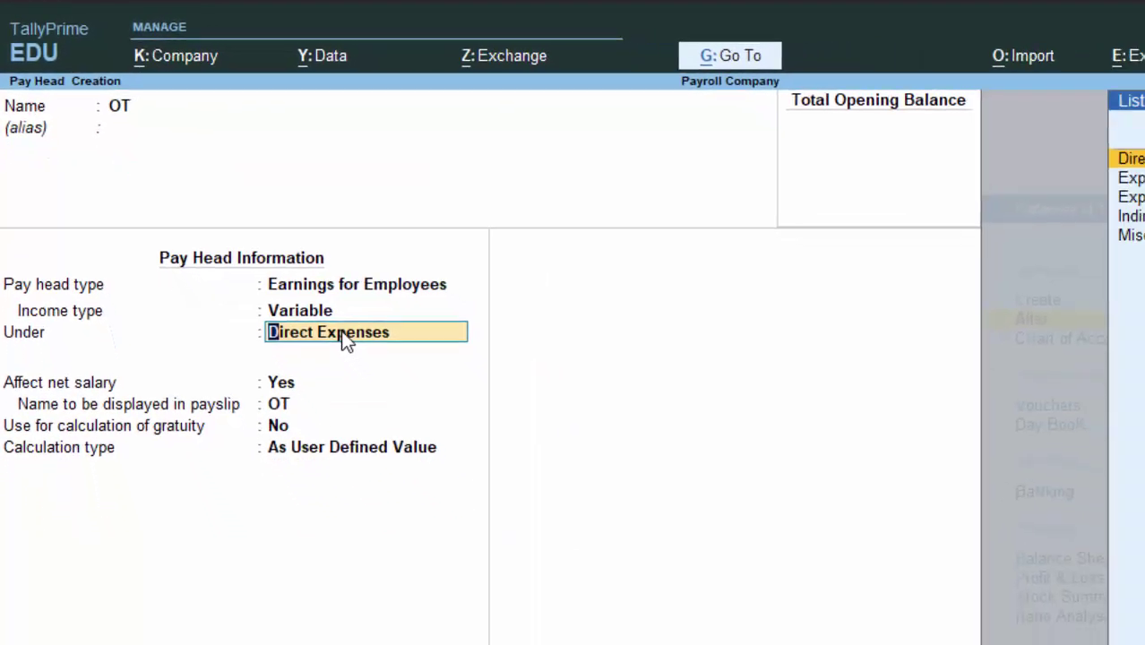
pyautogui.press('Down')
pyautogui.press('Down')
pyautogui.press('Return')
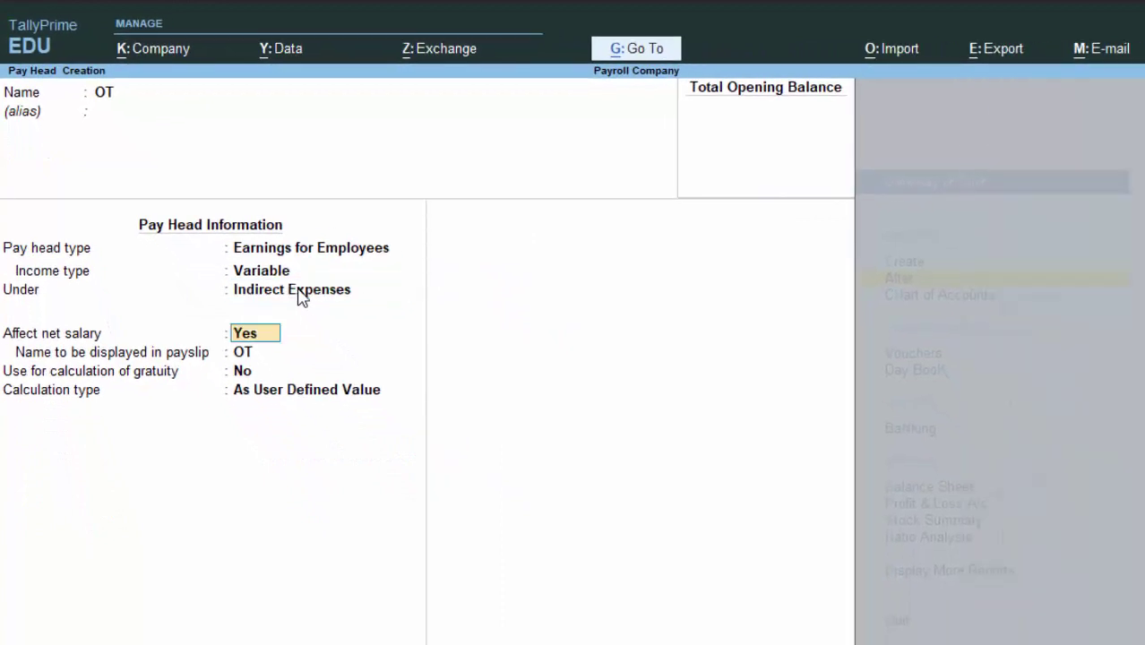
pyautogui.press('Return')
pyautogui.press('Return')
pyautogui.press('Return')
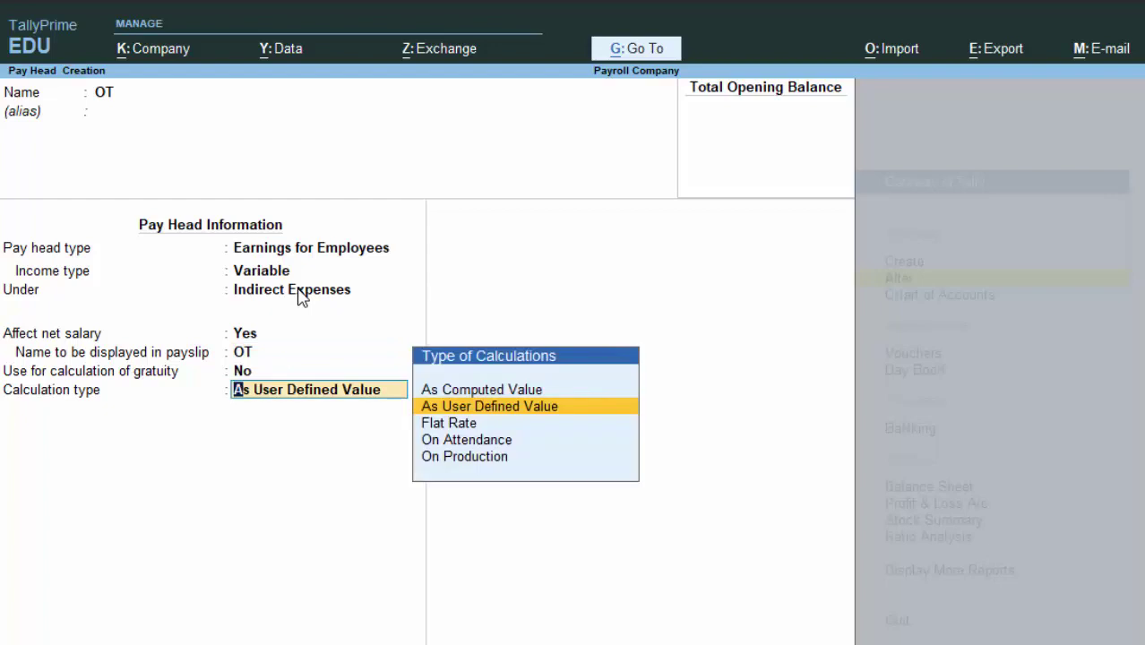
pyautogui.press('Down')
pyautogui.press('Down')
pyautogui.press('Down')
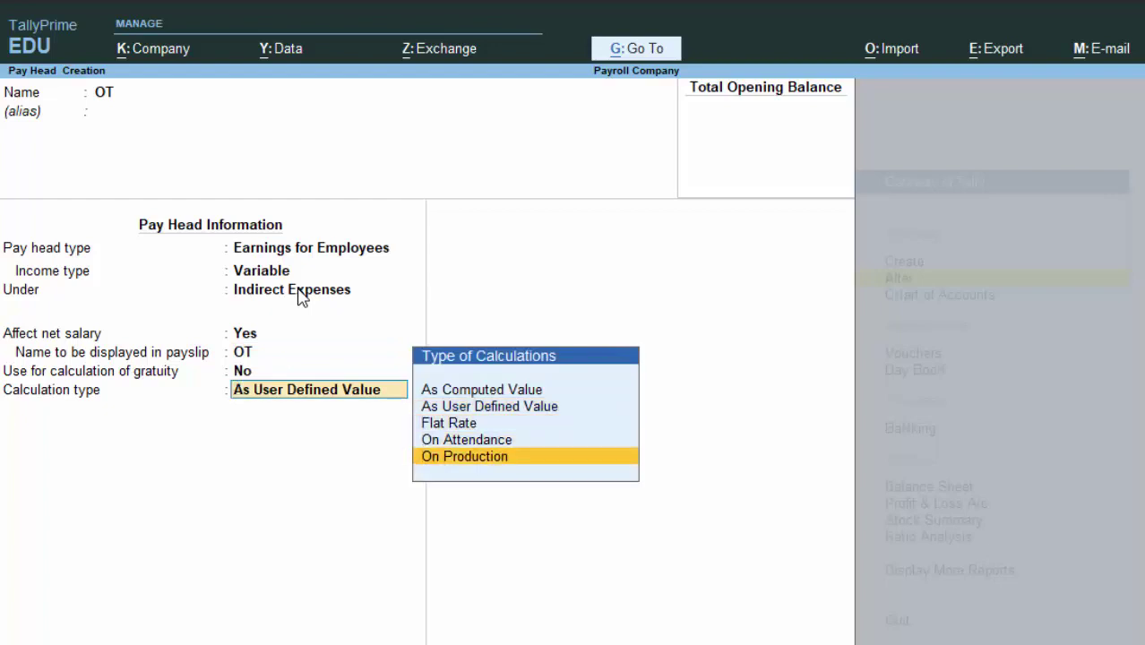
pyautogui.press('Return')
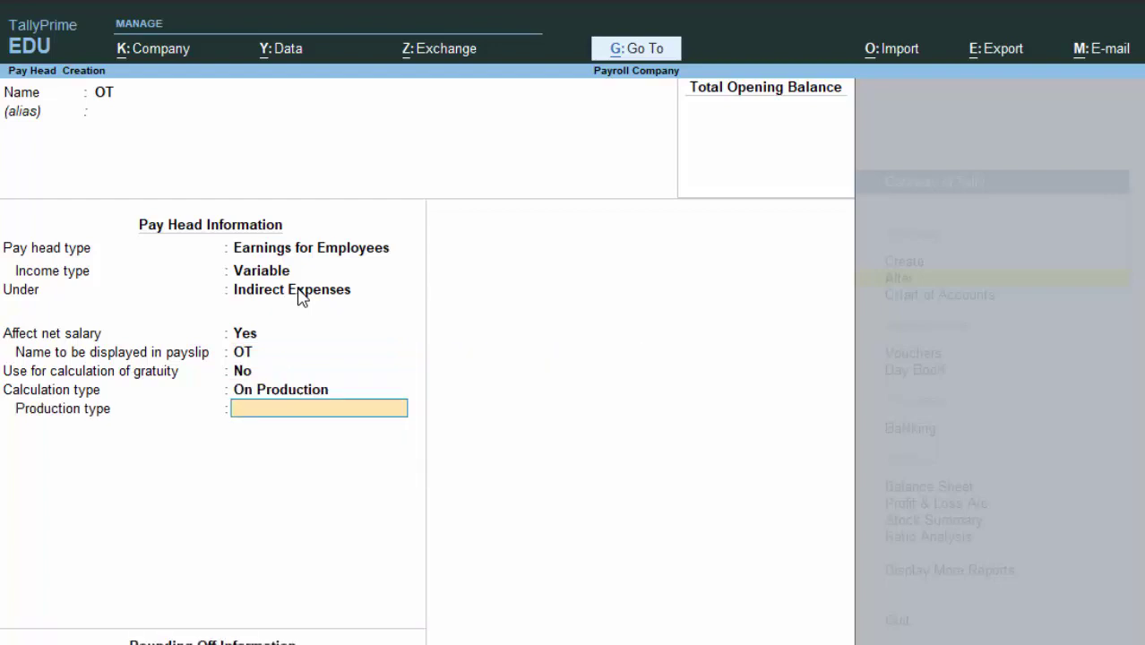
pyautogui.hotkey('alt', 'c')
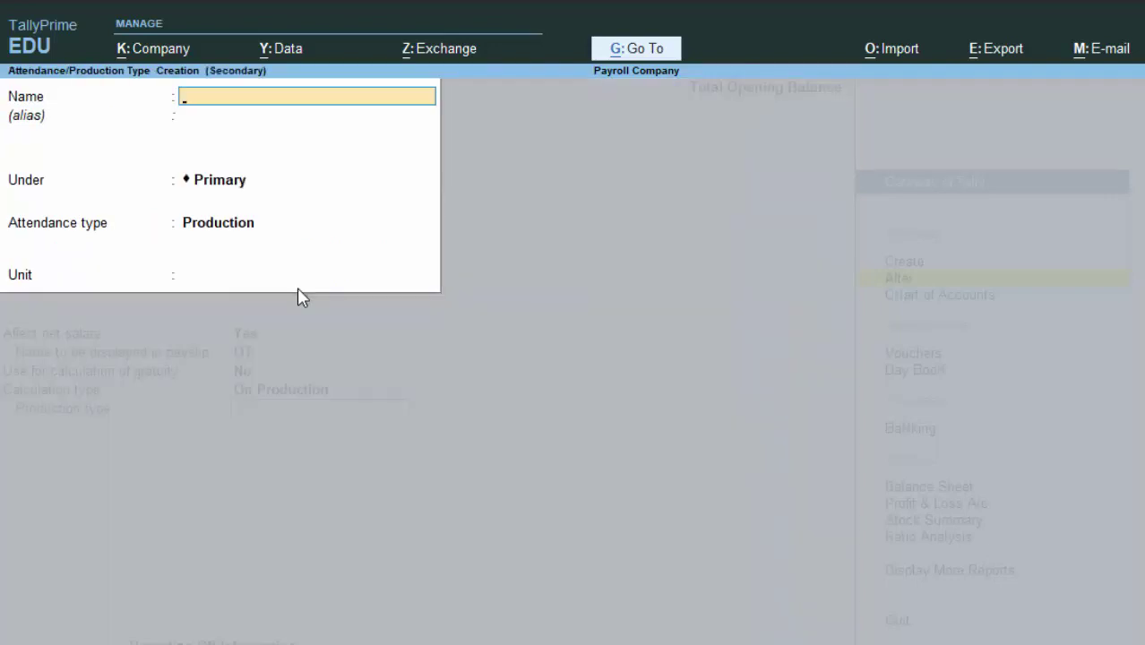
# Step: Name the production type Over Time and create a new unit with symbol hrs
pyautogui.write('Over Time')
pyautogui.press('Return')
pyautogui.press('Return')
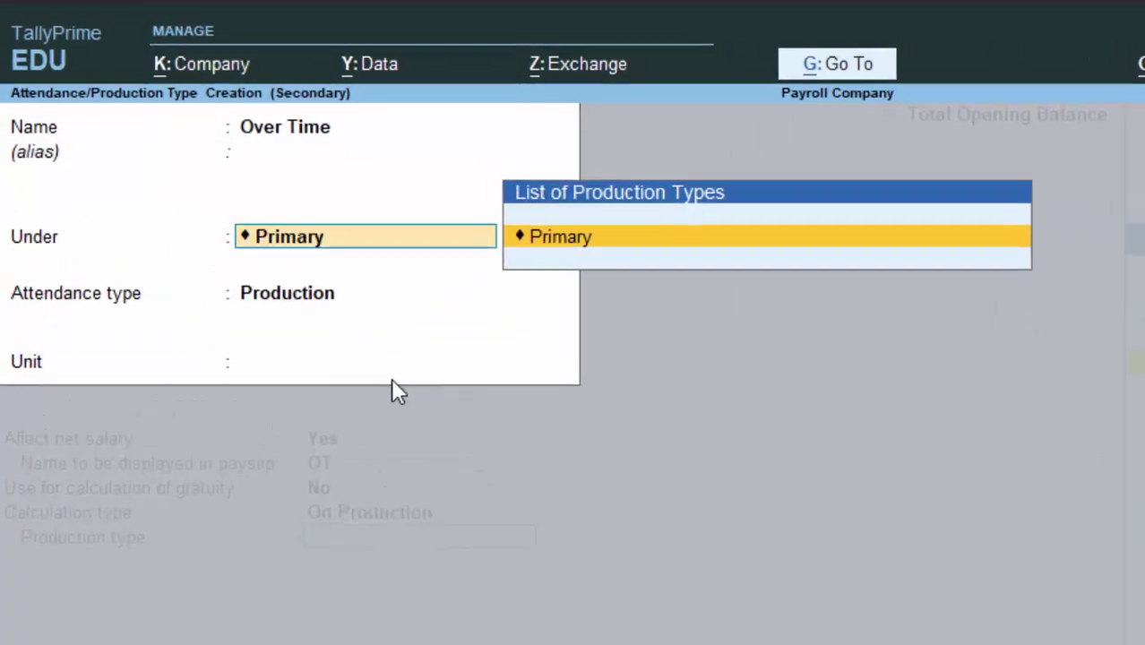
pyautogui.press('Return')
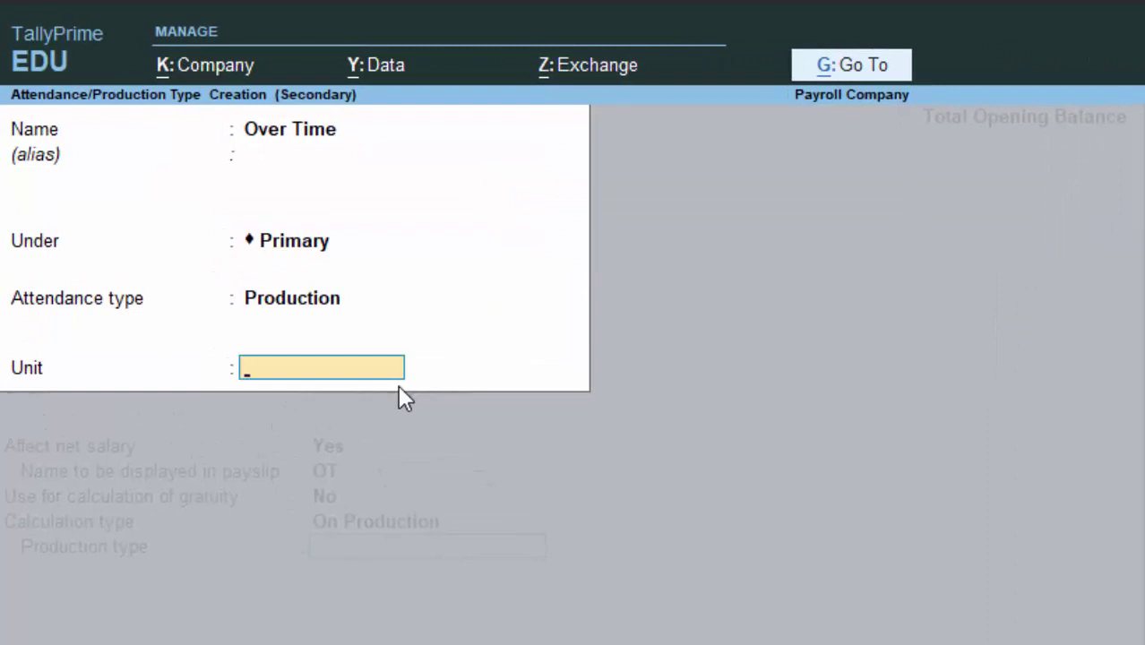
pyautogui.hotkey('alt', 'c')
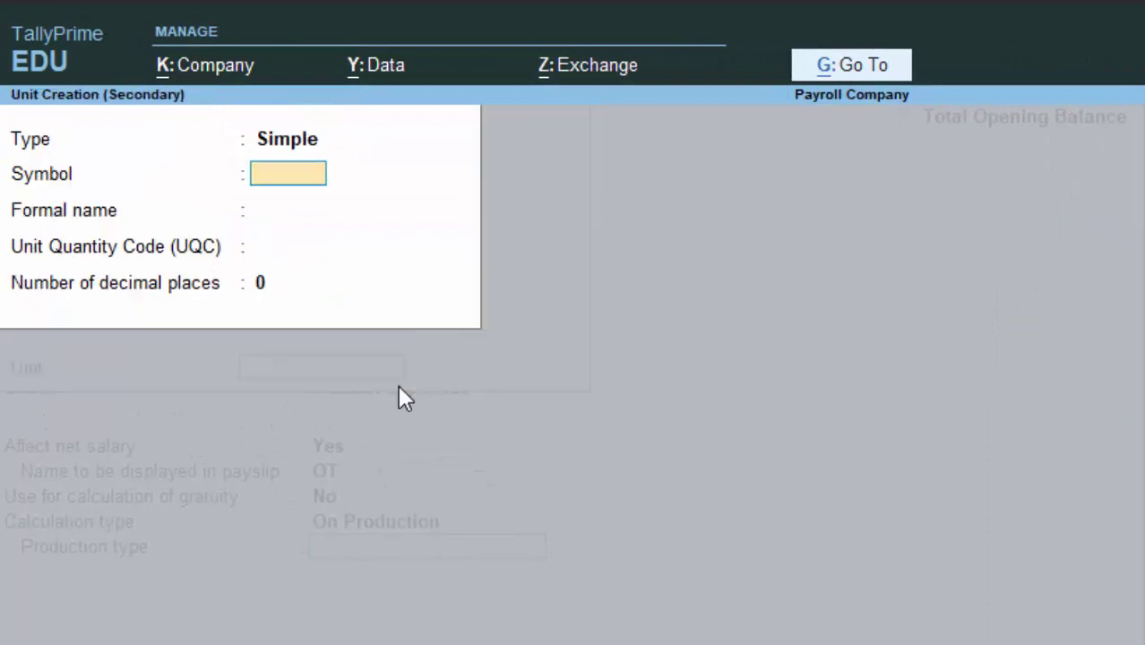
pyautogui.write('Hrs')
pyautogui.press('Return')
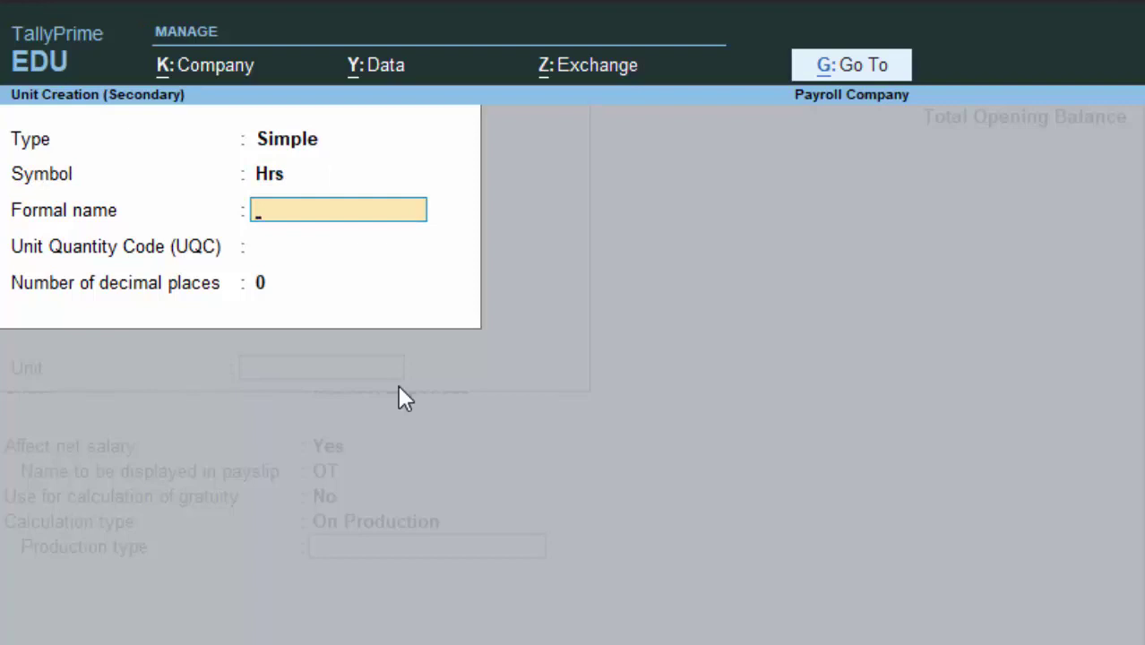
pyautogui.write('Hor')
pyautogui.write('s')
pyautogui.press('Up')
pyautogui.press('Home')
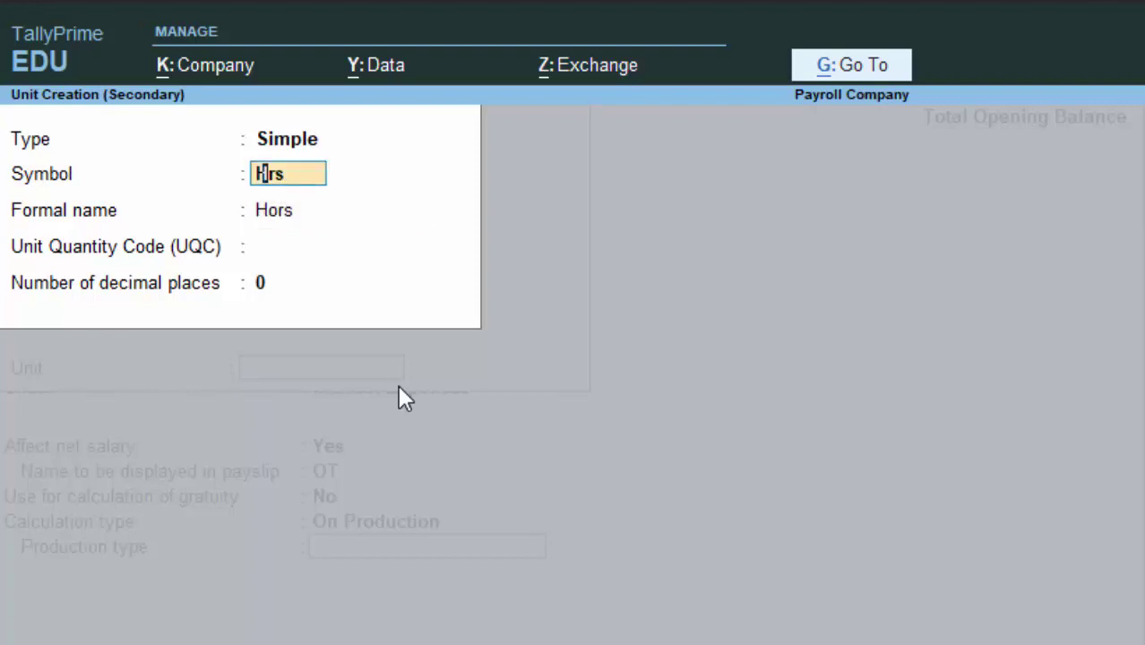
pyautogui.press('Delete')
pyautogui.press('Delete')
pyautogui.press('Delete')
pyautogui.write('hr')
pyautogui.write('s')
pyautogui.press('Return')
# Step: Give unit hrs the formal name Hours with 3 decimals, saving the unit and Over Time
pyautogui.write('Hours')
pyautogui.press('Return')
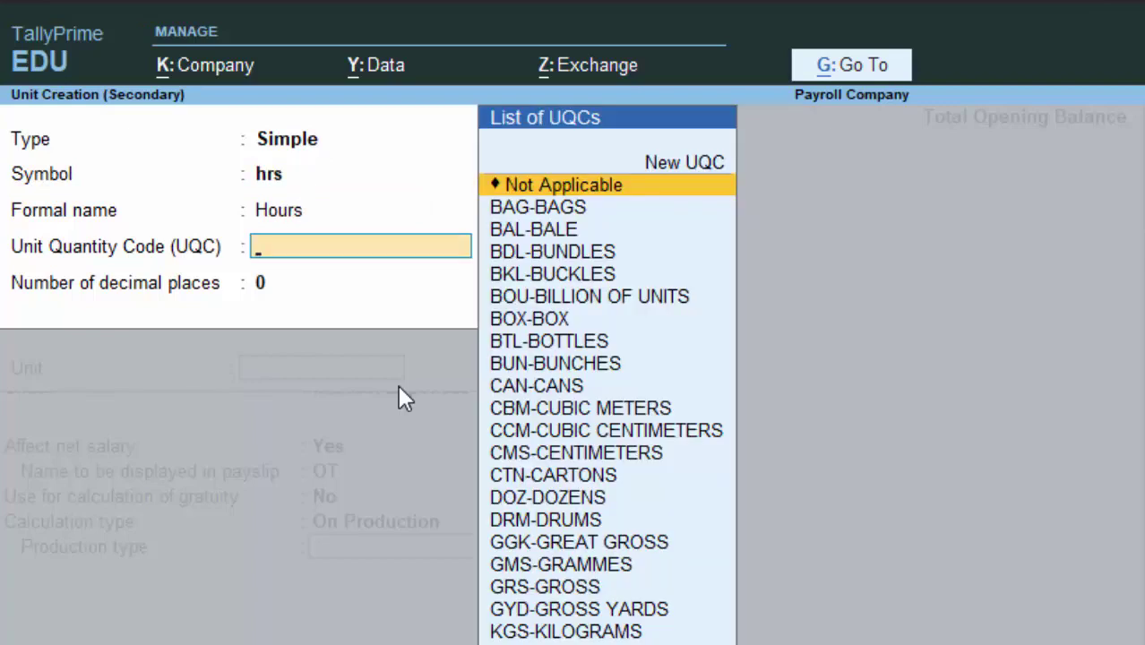
pyautogui.press('Return')
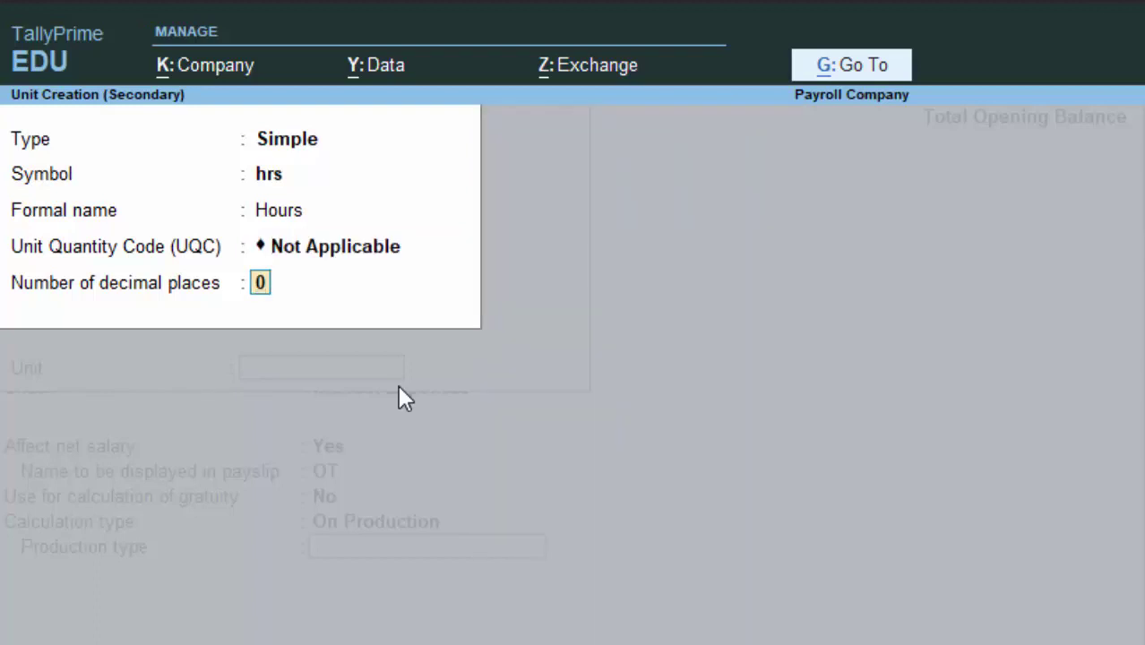
pyautogui.write('3')
pyautogui.press('Return')
pyautogui.press('Return')
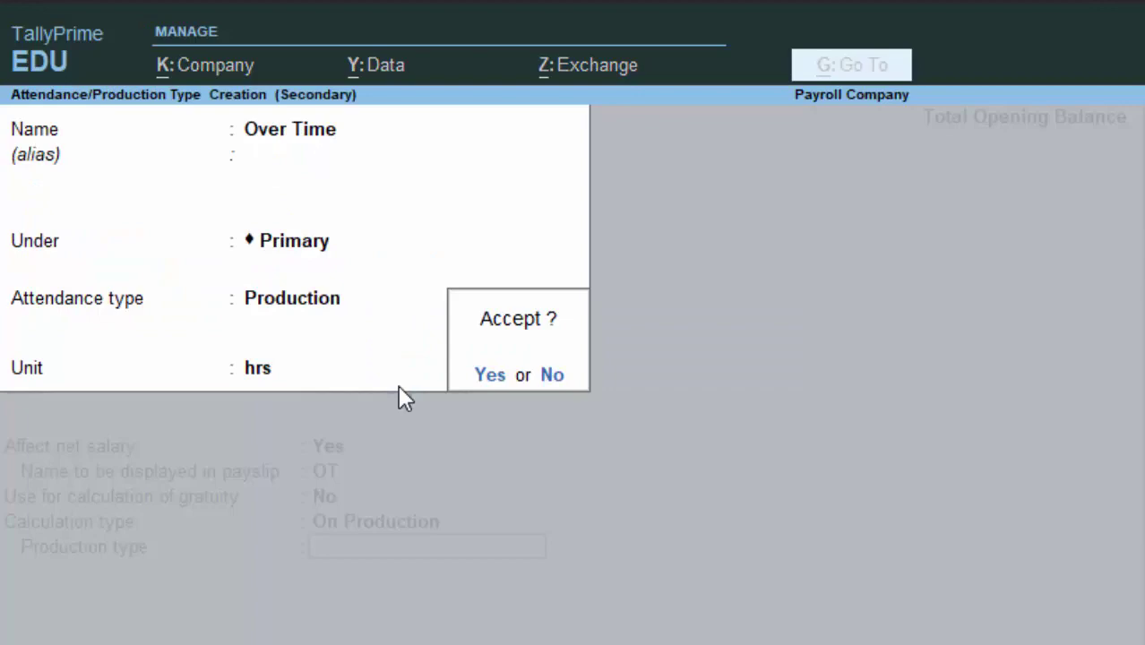
pyautogui.press('Return')
pyautogui.press('Return')
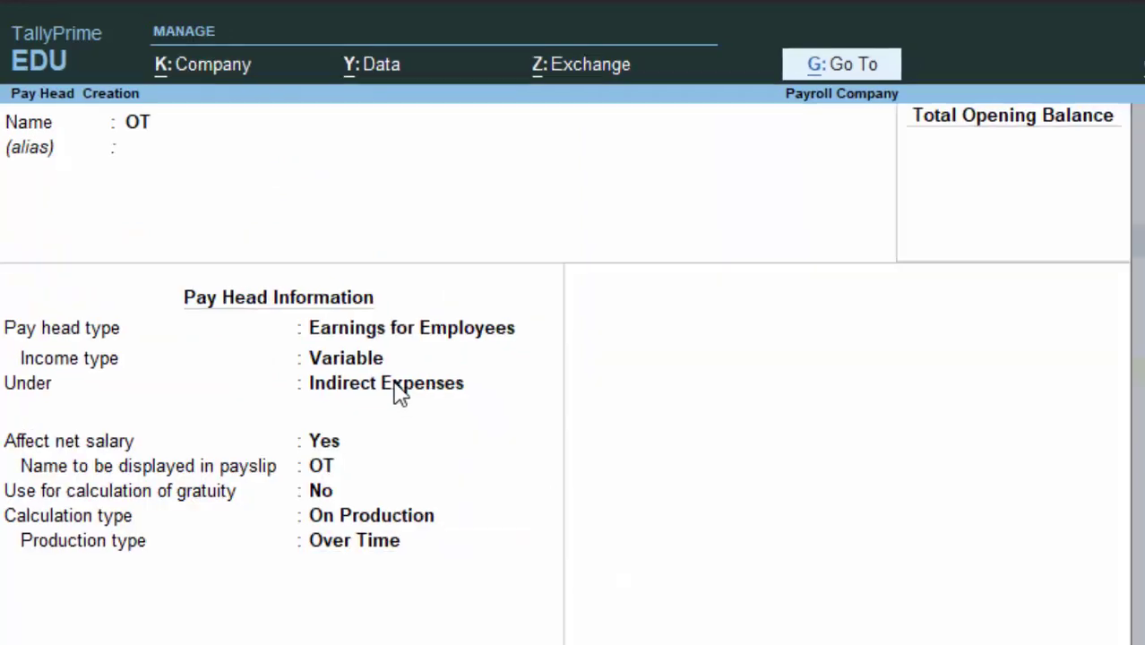
# Step: Save OT with Normal Rounding and open a new Attendance voucher from Other Vouchers
pyautogui.press('Return')
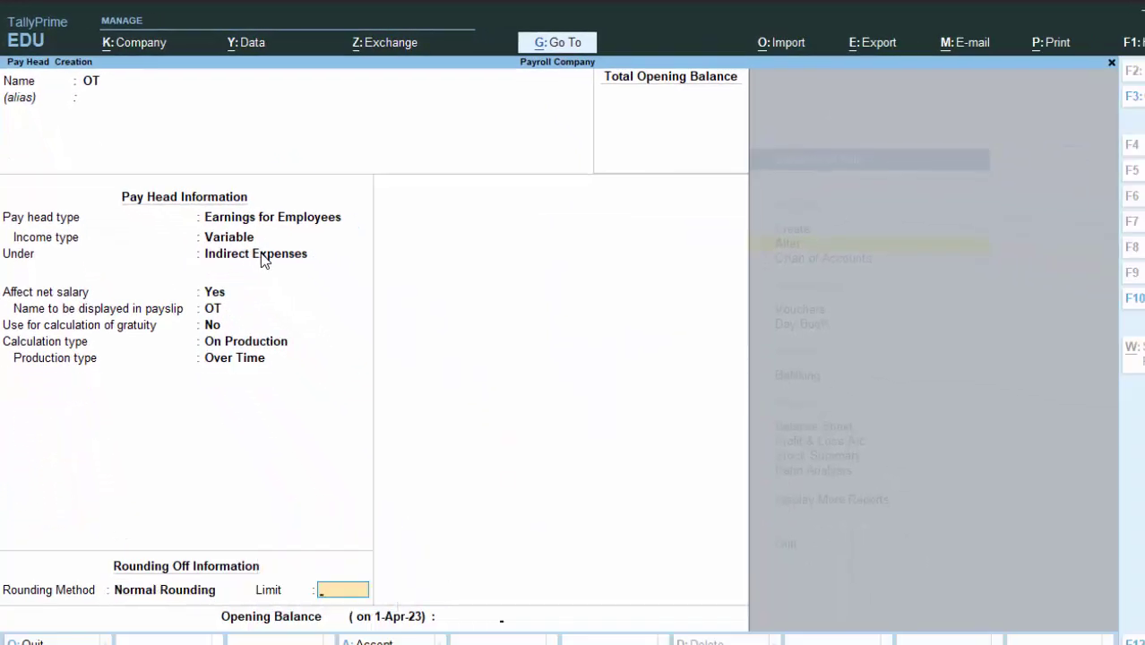
pyautogui.press('Return')
pyautogui.press('Return')
pyautogui.press('Return')
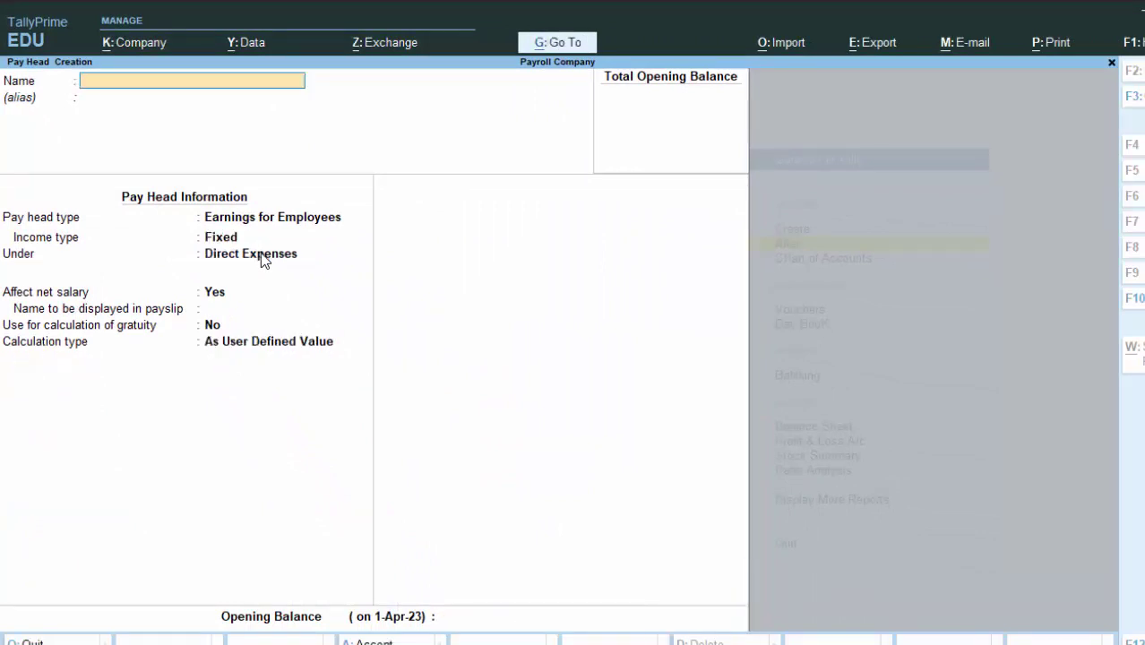
pyautogui.press('Escape')
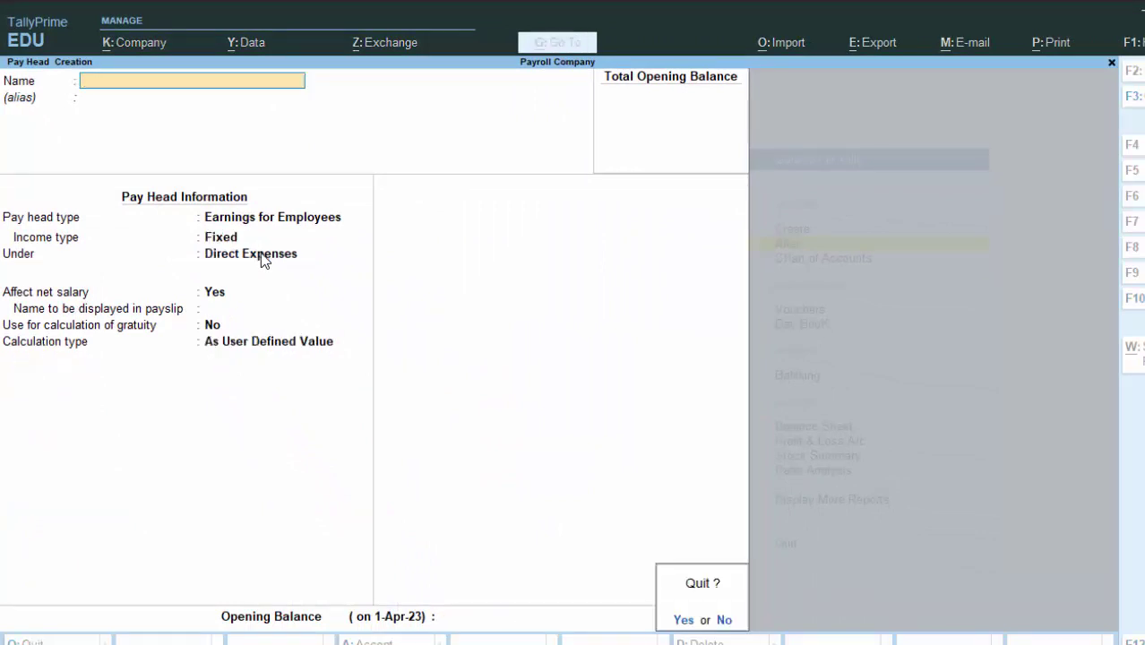
pyautogui.press('Return')
pyautogui.press('Escape')
pyautogui.press('Escape')
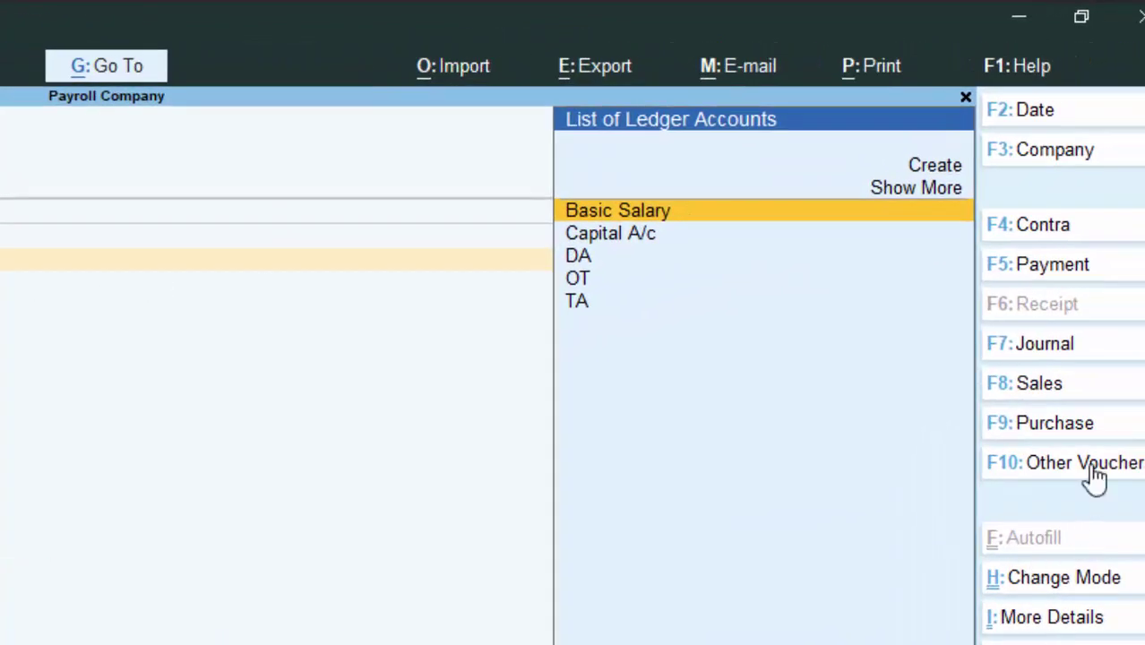
pyautogui.click(1088, 463)
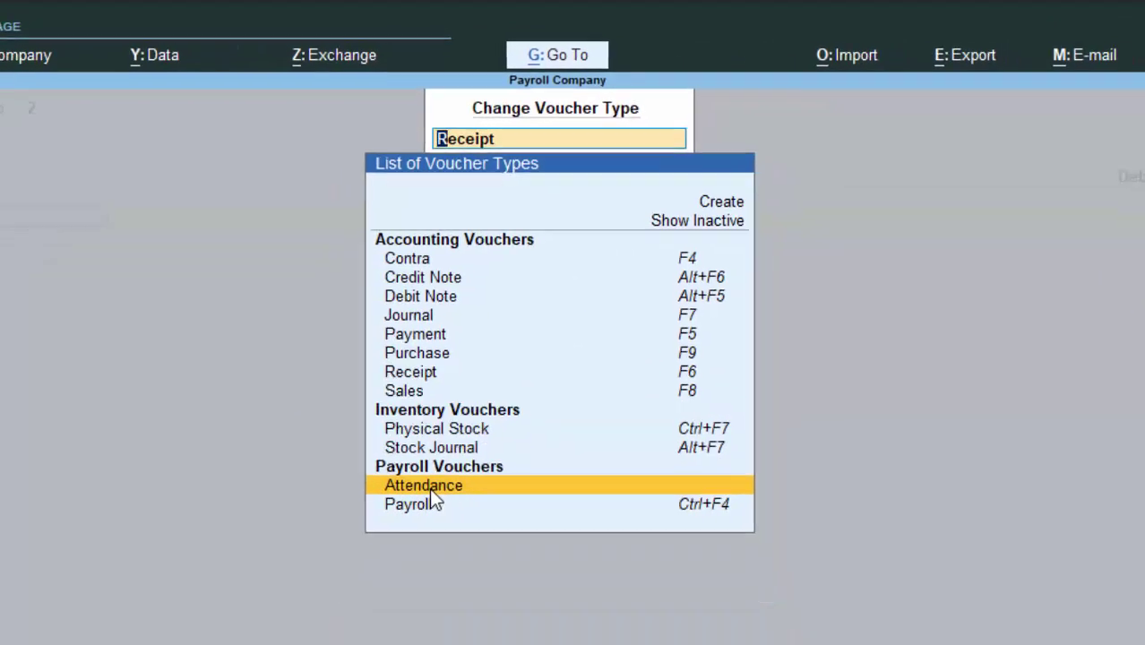
pyautogui.click(430, 489)
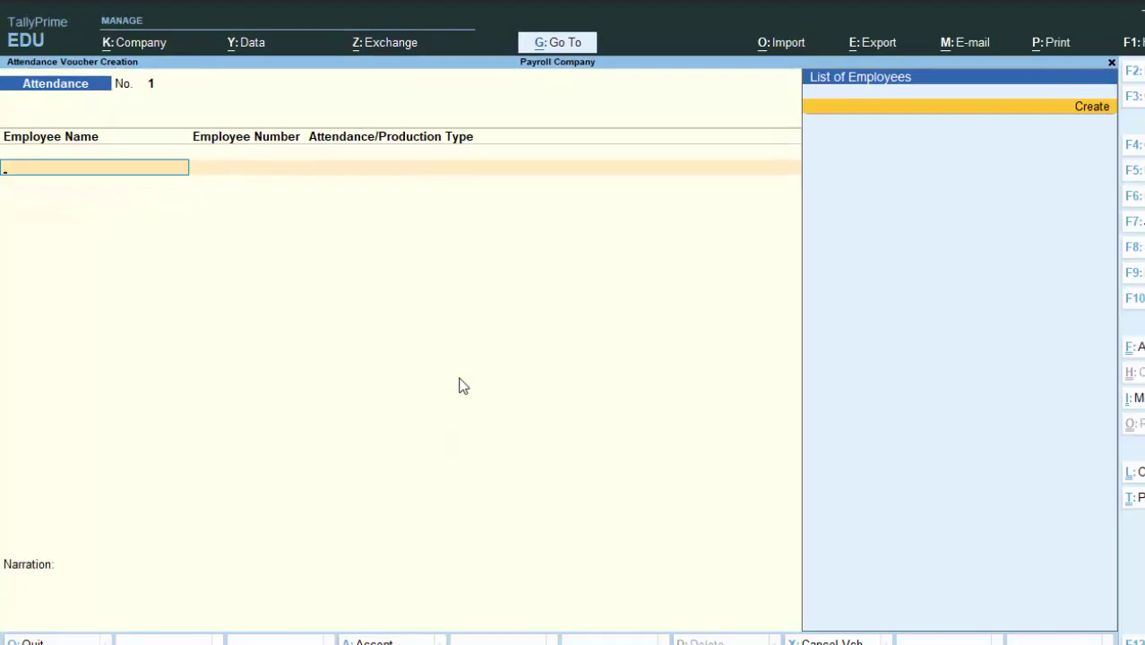
# Step: Create an employee under Primary with their full name and choose Yes to define salary details
pyautogui.hotkey('alt', 'c')
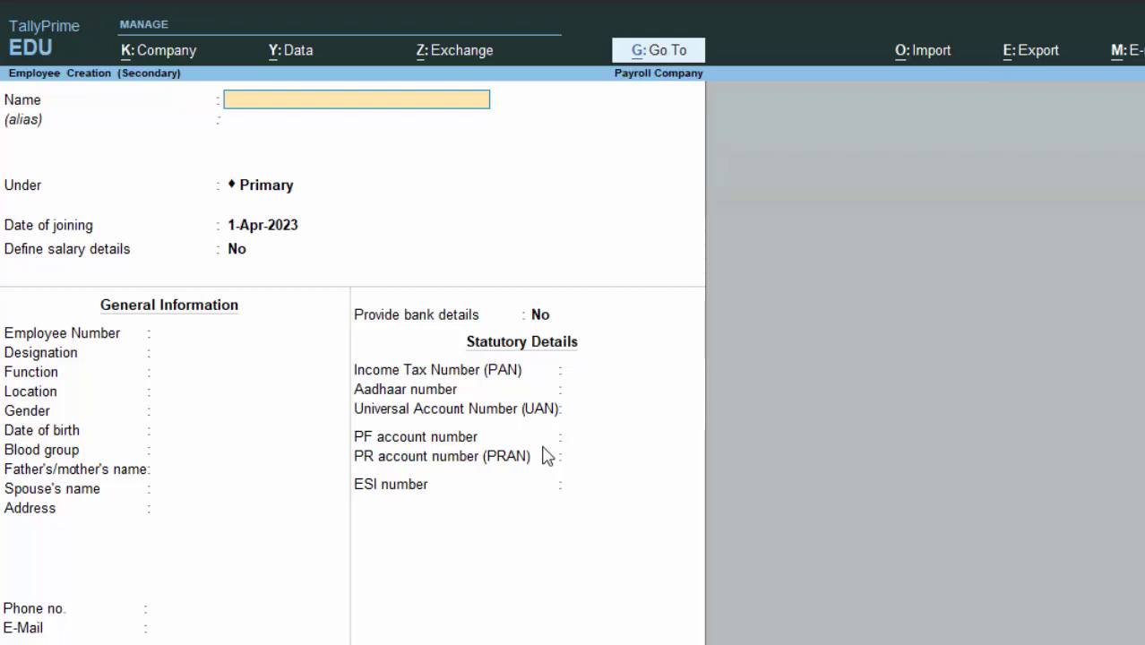
pyautogui.press('Return')
pyautogui.press('Return')
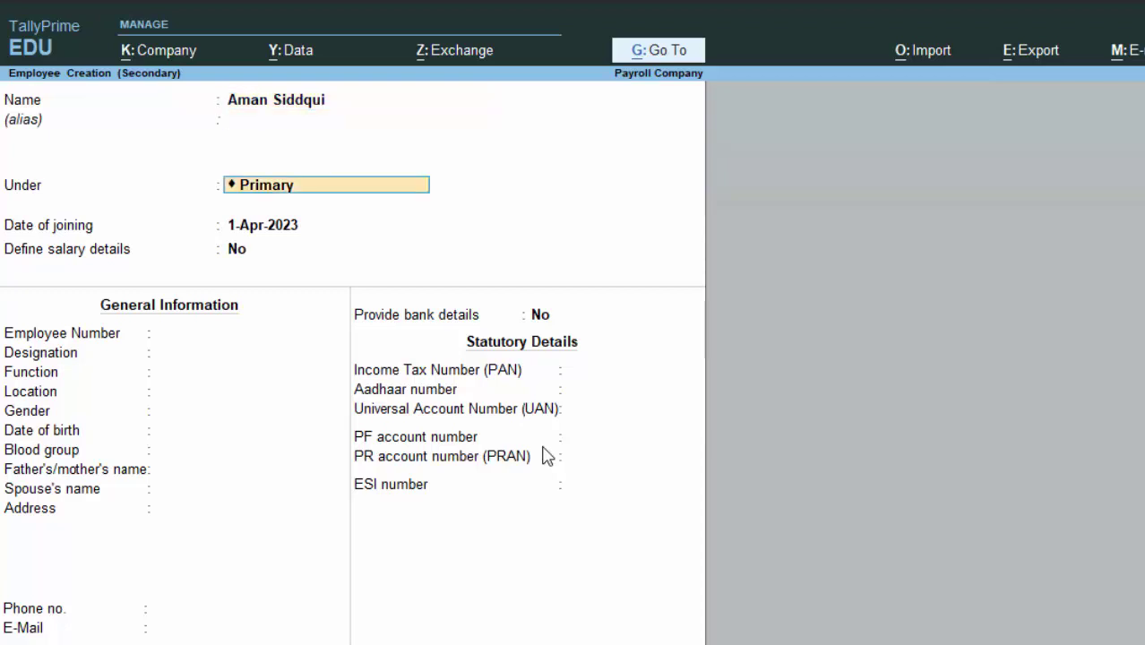
pyautogui.press('Return')
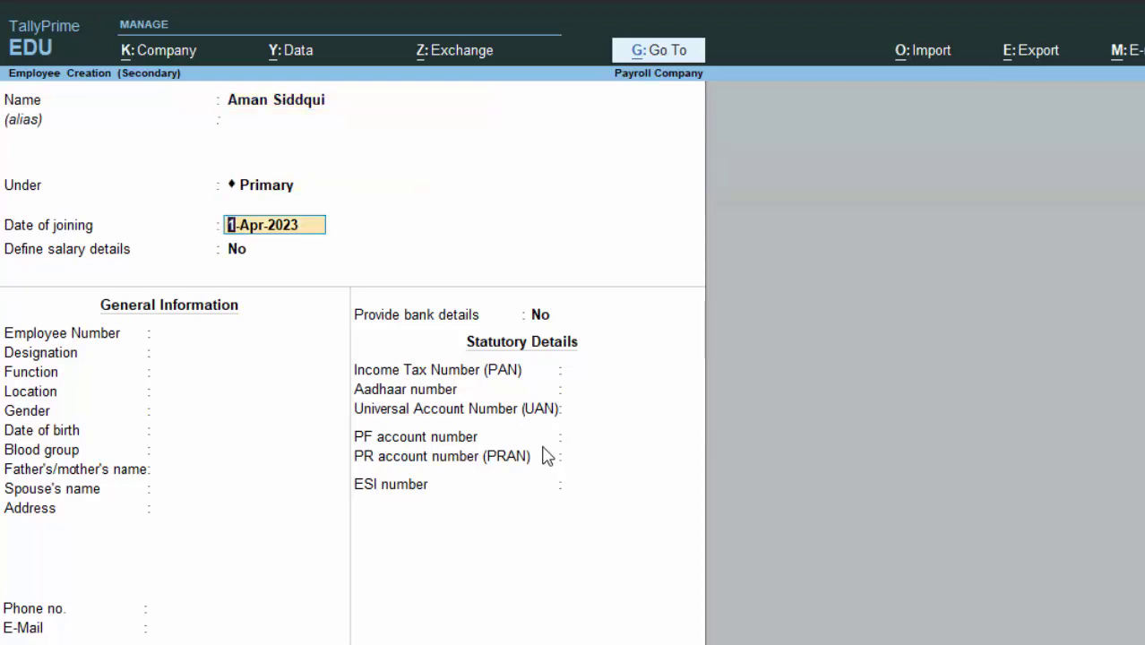
pyautogui.press('Return')
pyautogui.write('y')
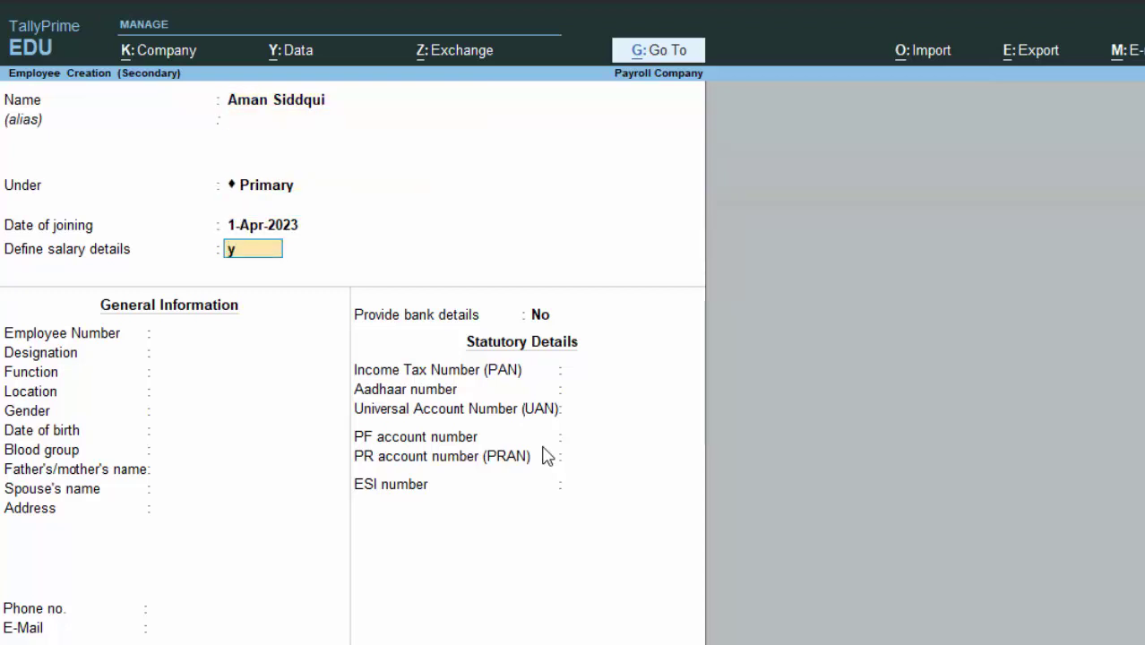
pyautogui.press('Return')
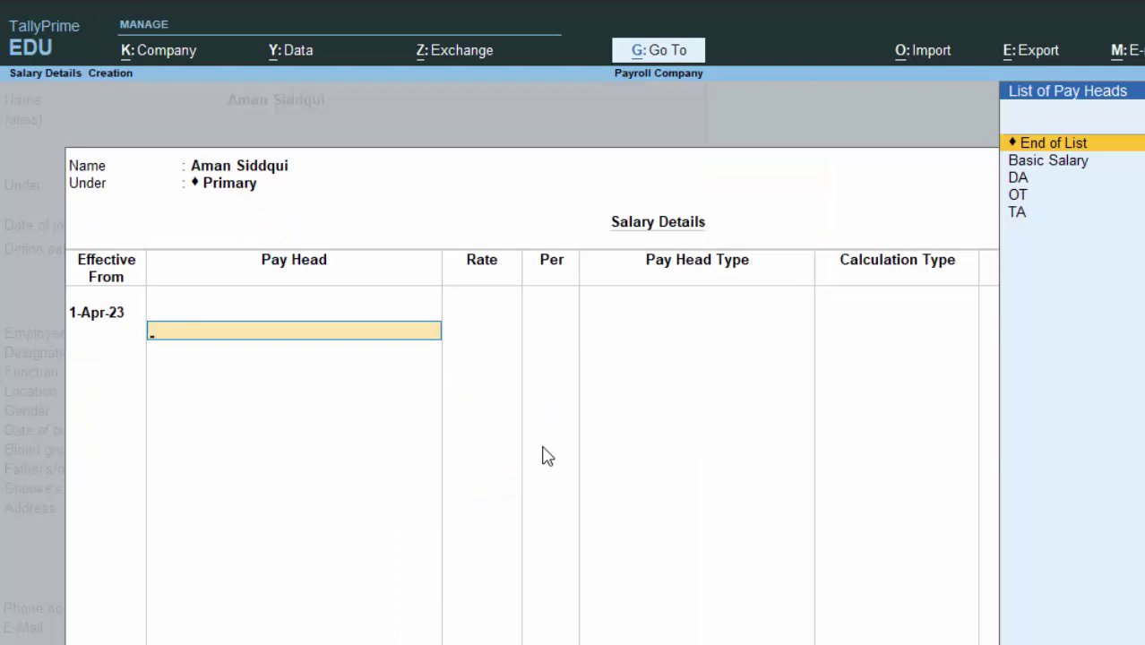
# Step: Add Basic Salary as the first pay head at 25,000 per month
pyautogui.press('Down')
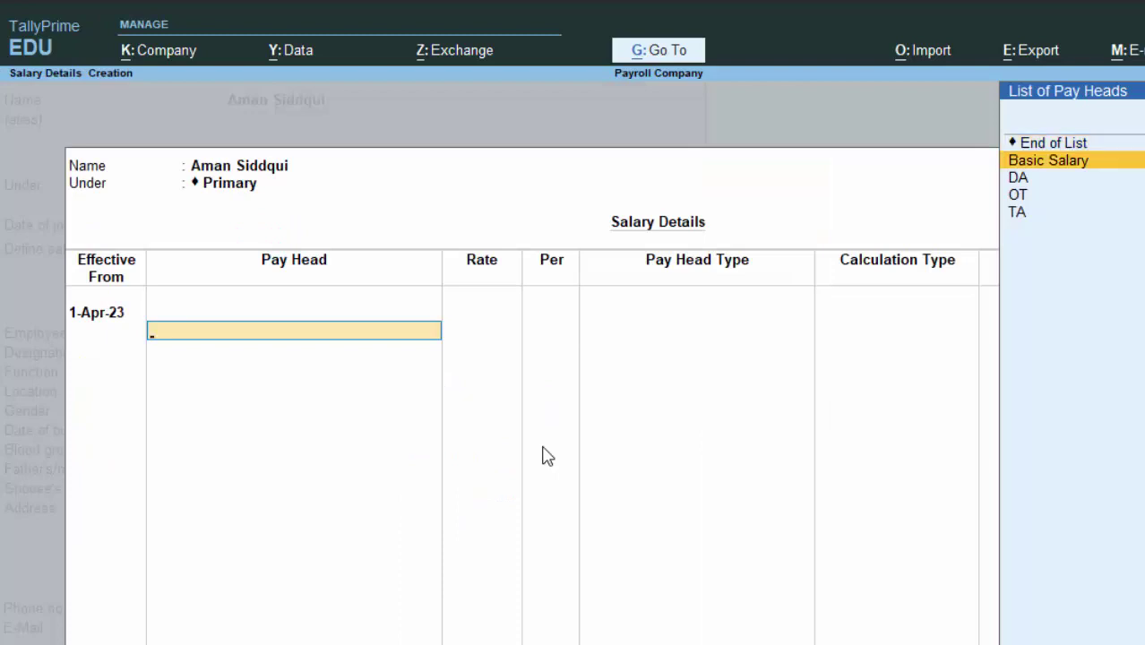
pyautogui.press('Return')
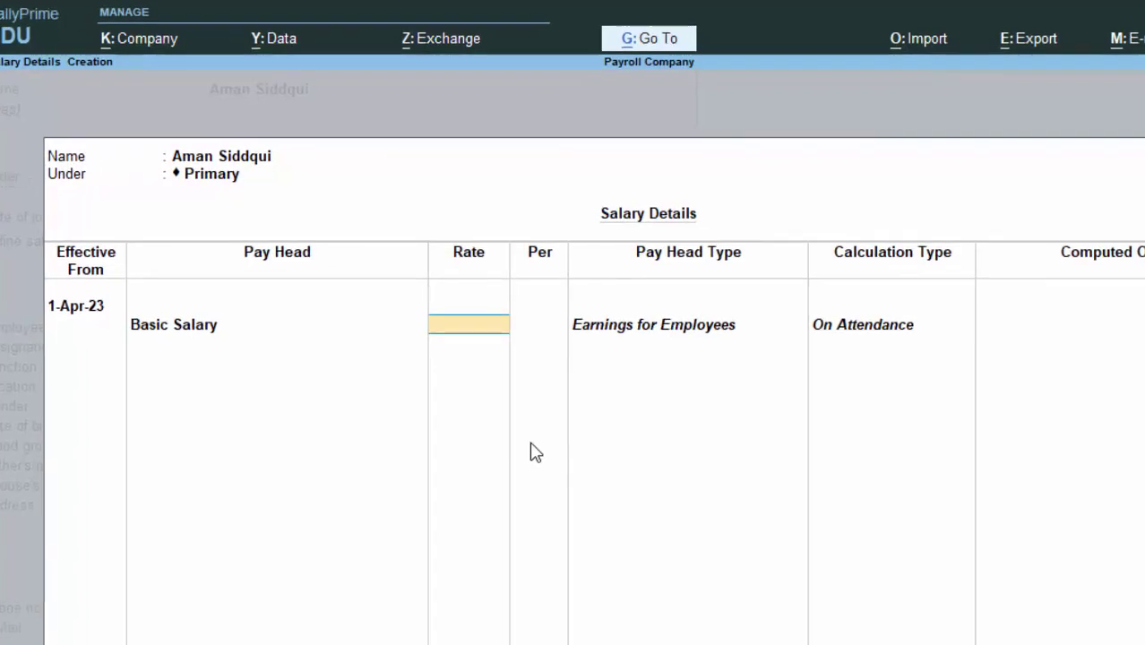
pyautogui.write('25,00')
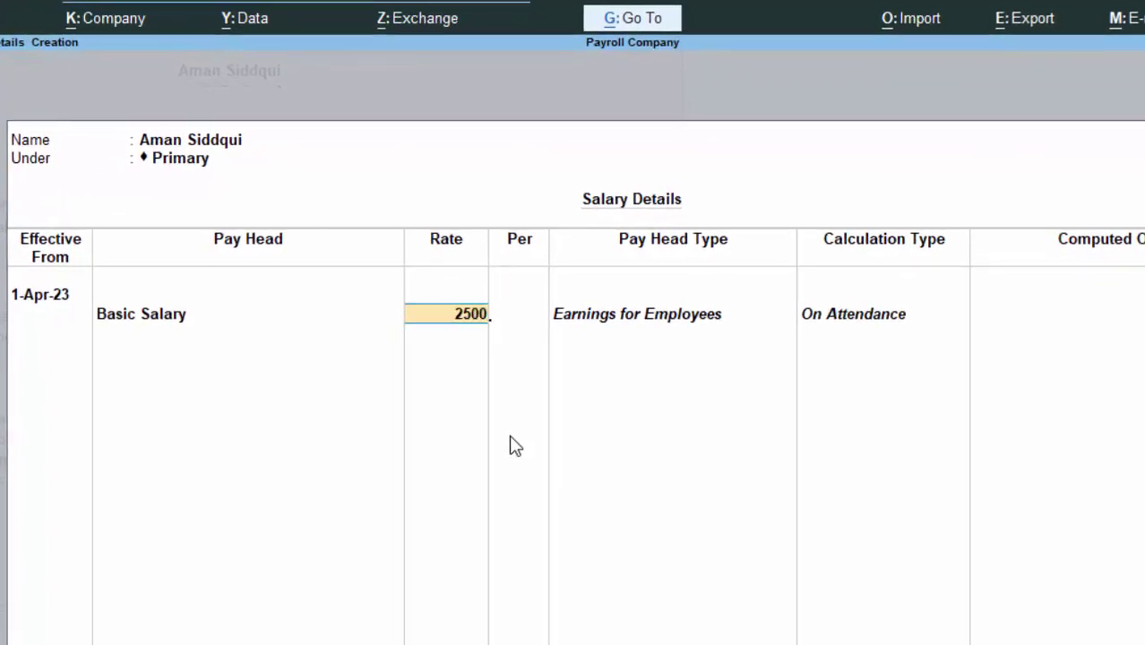
pyautogui.write('0')
pyautogui.press('Return')
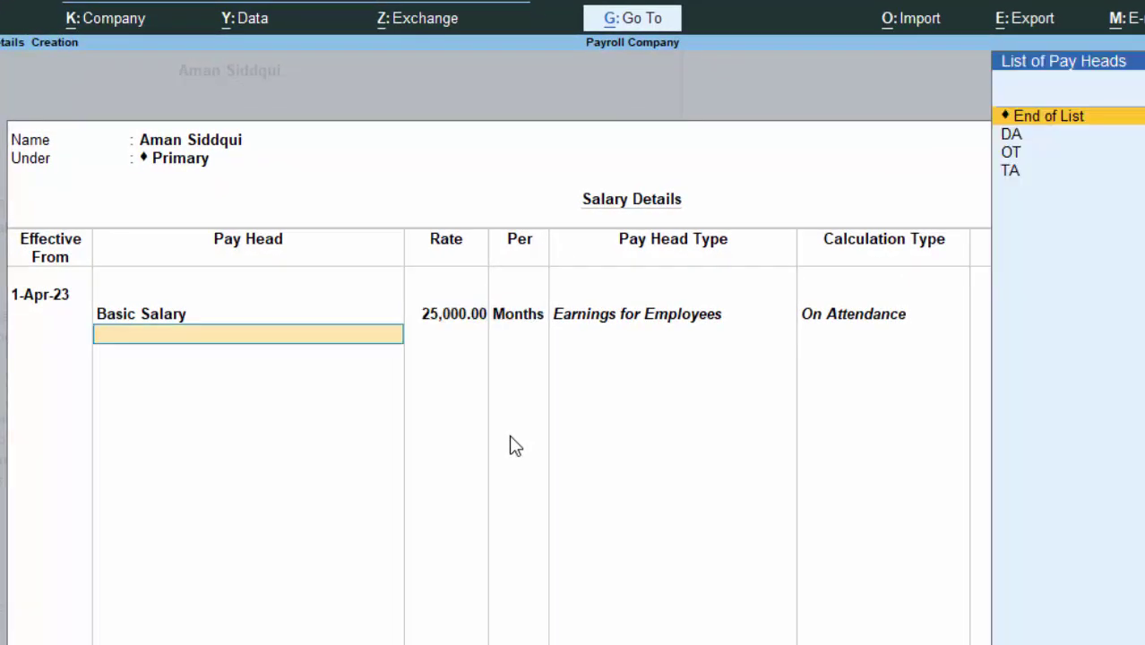
# Step: Add DA, OT at 200 per hour, and TA as further pay heads
pyautogui.press('Down')
pyautogui.press('Return')
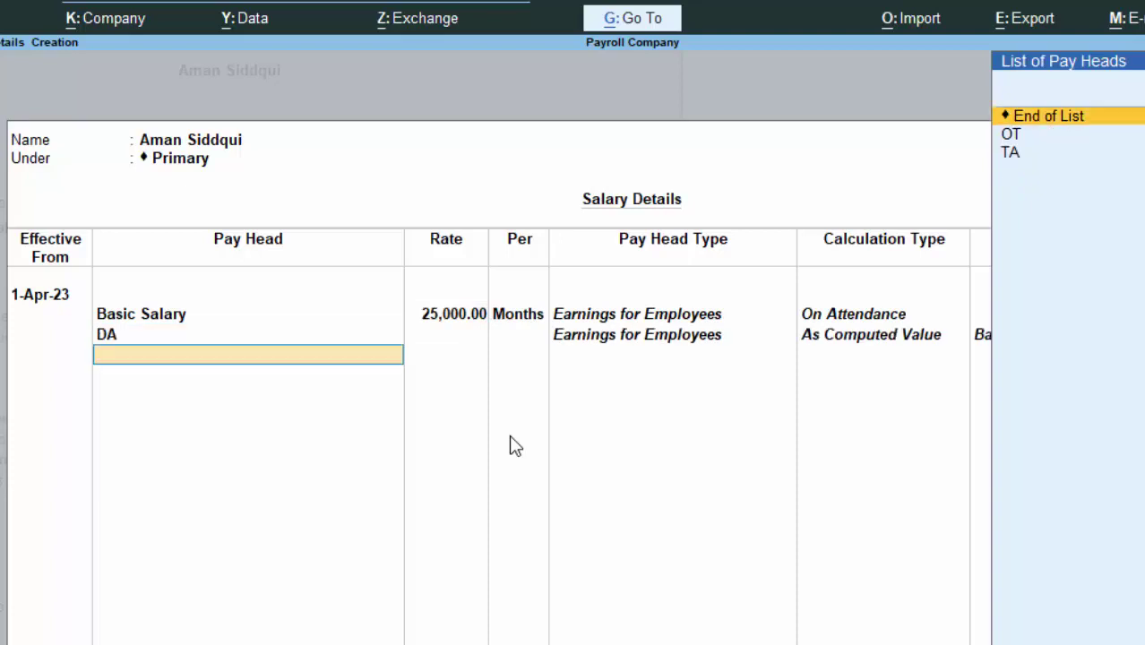
pyautogui.press('Down')
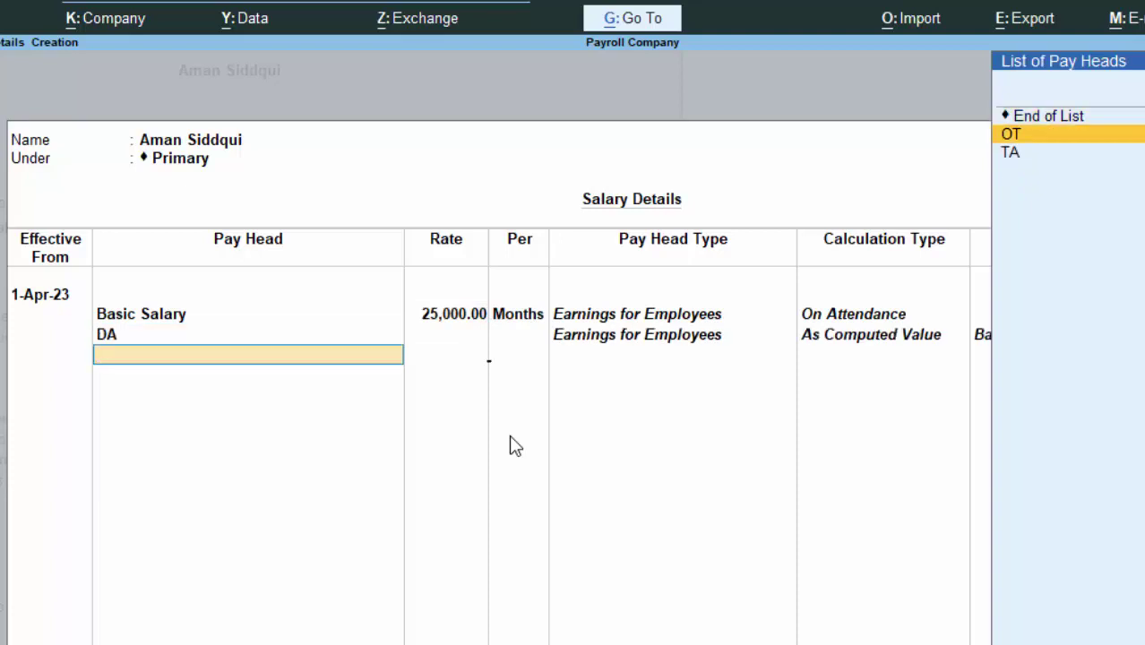
pyautogui.press('Return')
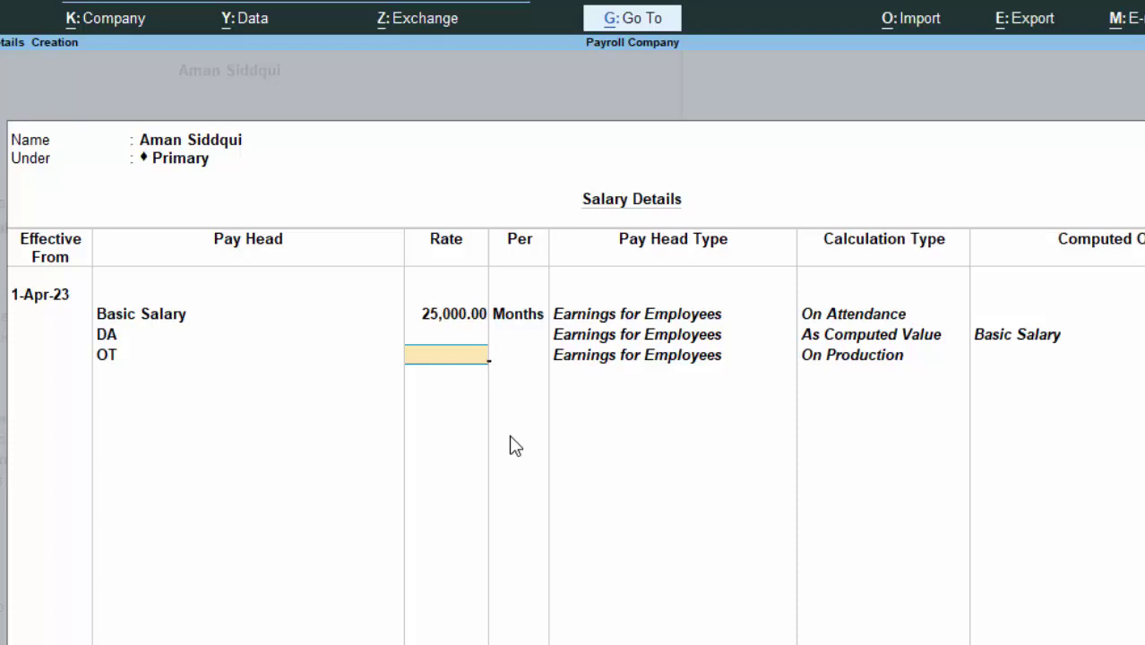
pyautogui.write('200')
pyautogui.press('Return')
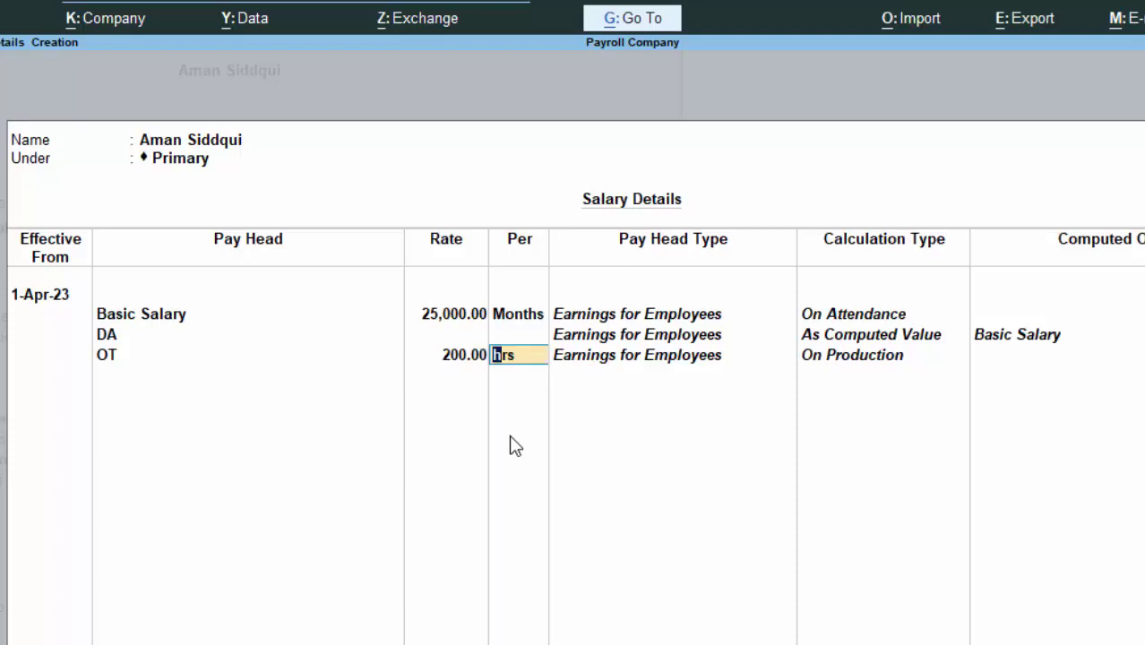
pyautogui.press('Return')
pyautogui.press('Down')
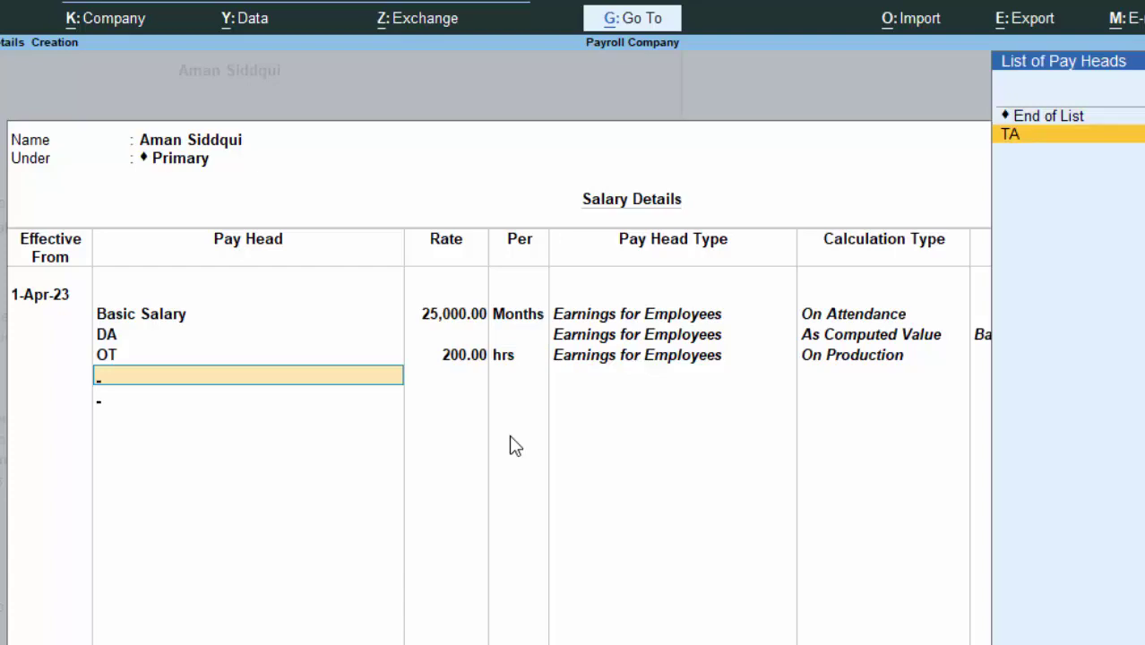
pyautogui.press('Return')
pyautogui.press('Return')
pyautogui.press('Return')
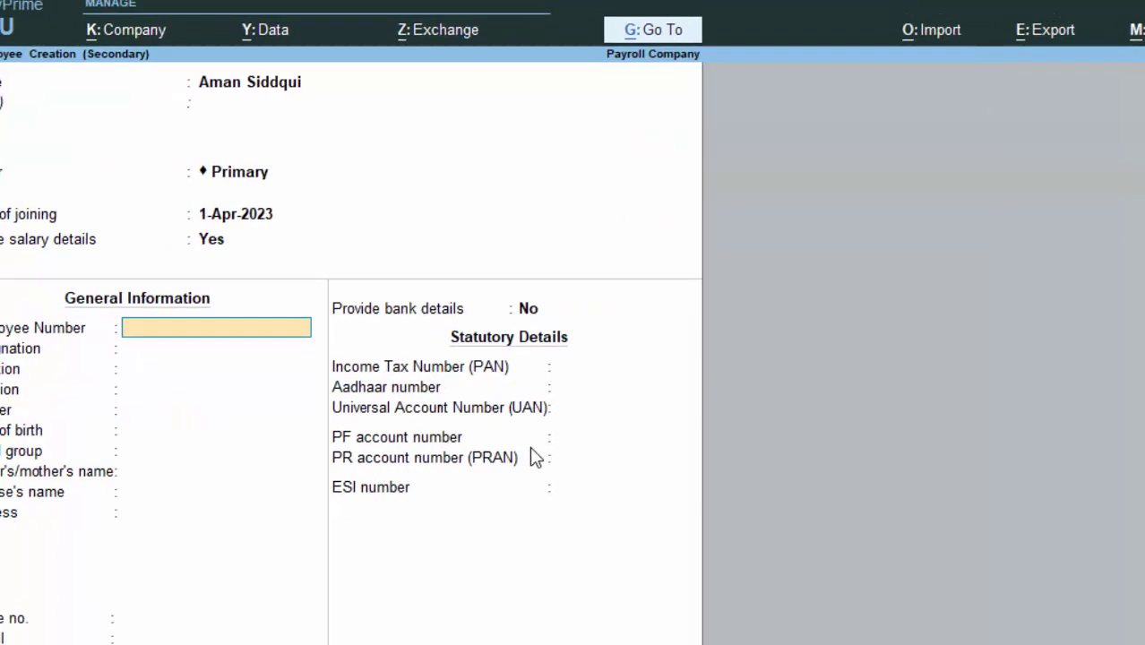
# Step: Enter the employee number, Cashier designation, Cash function and Deoria location
pyautogui.write('34242')
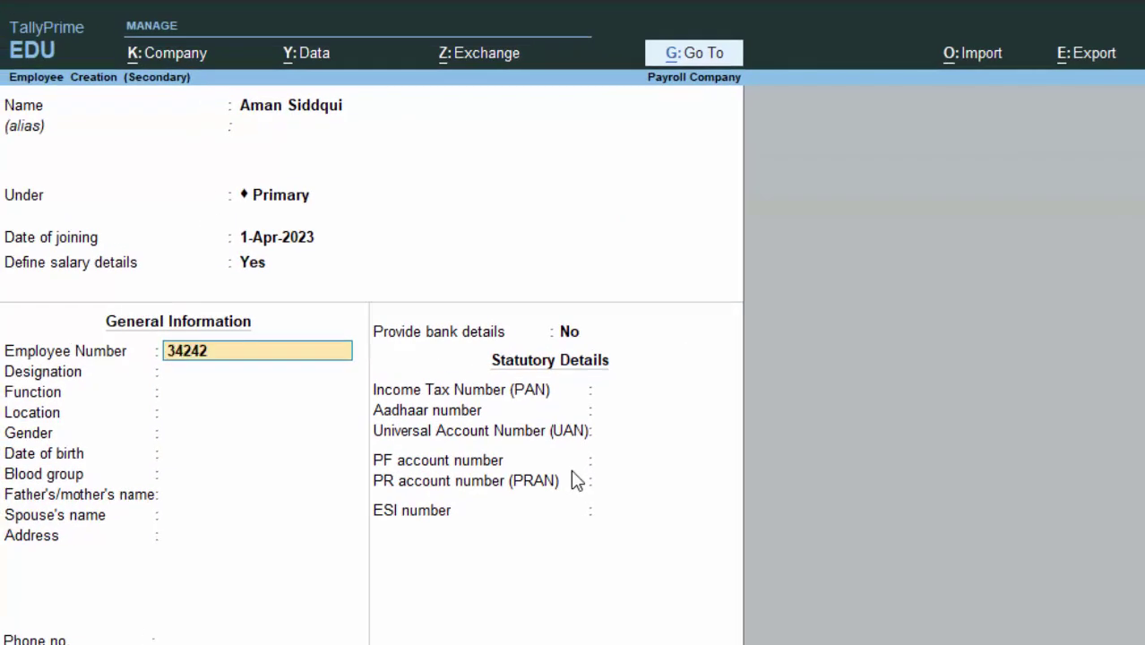
pyautogui.press('Return')
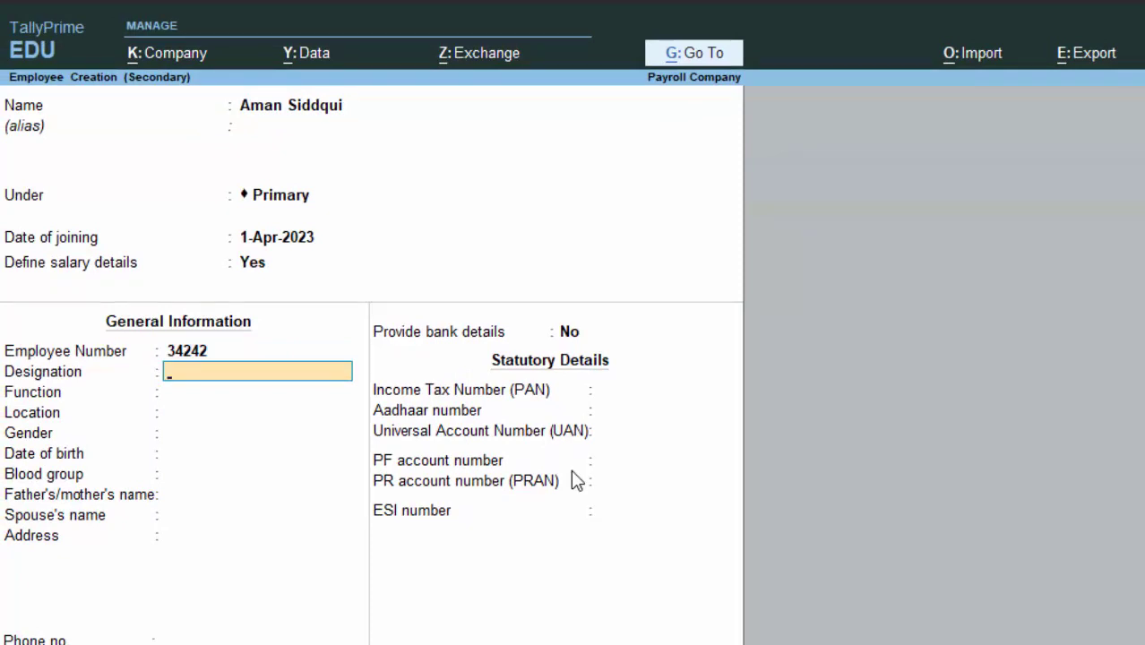
pyautogui.write('Cash')
pyautogui.write('ier')
pyautogui.press('Return')
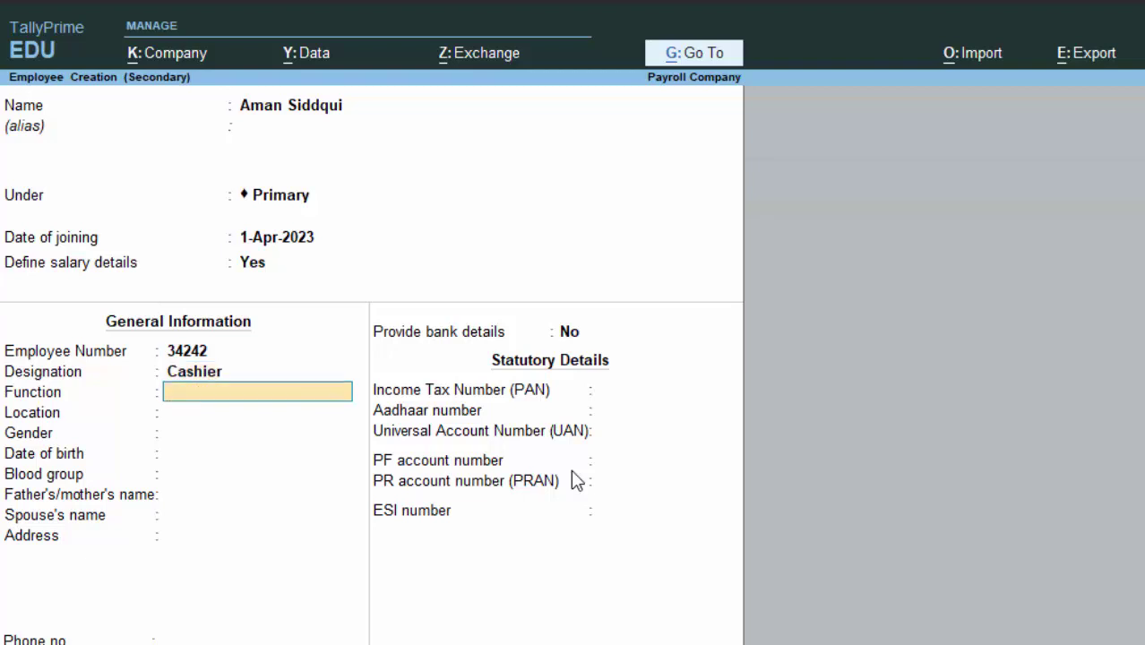
pyautogui.write('Cash')
pyautogui.press('Return')
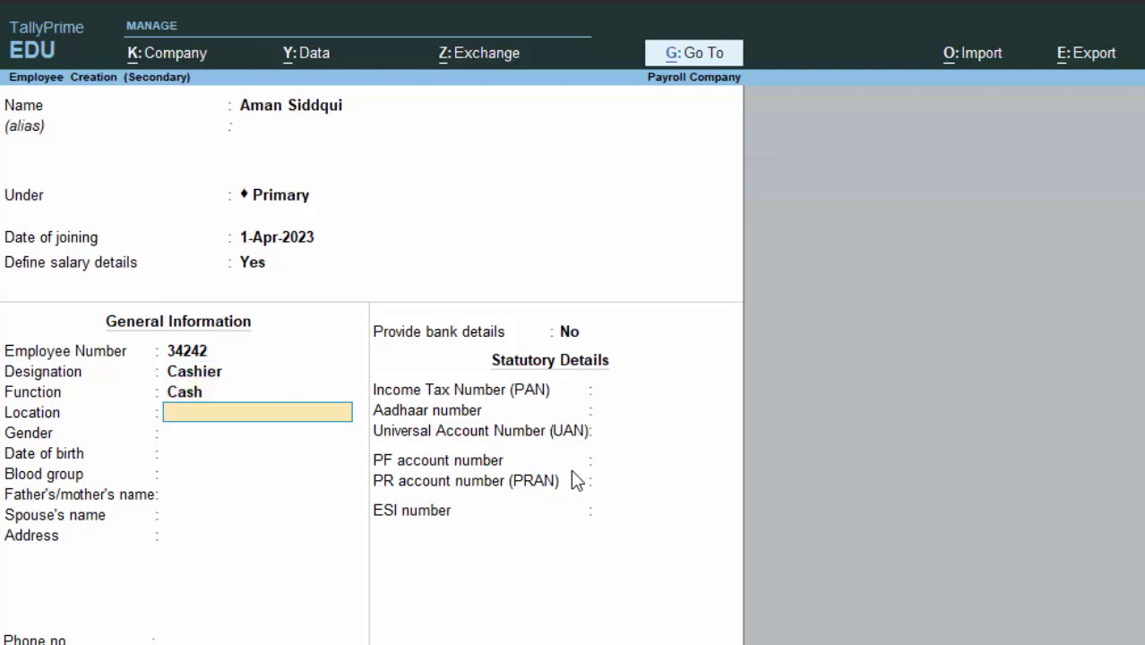
pyautogui.write('Deo')
pyautogui.write('ria')
pyautogui.press('Return')
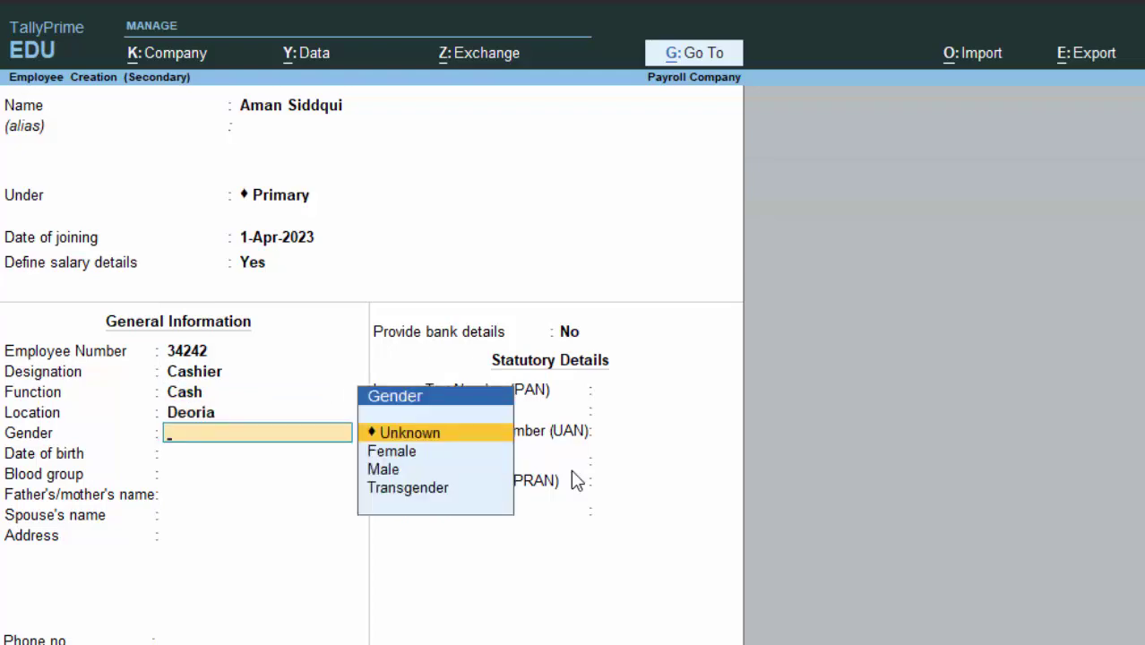
# Step: Set gender to Male, enter date of birth and PAN, leaving blood group Unknown
pyautogui.press('Down')
pyautogui.press('Down')
pyautogui.press('Return')
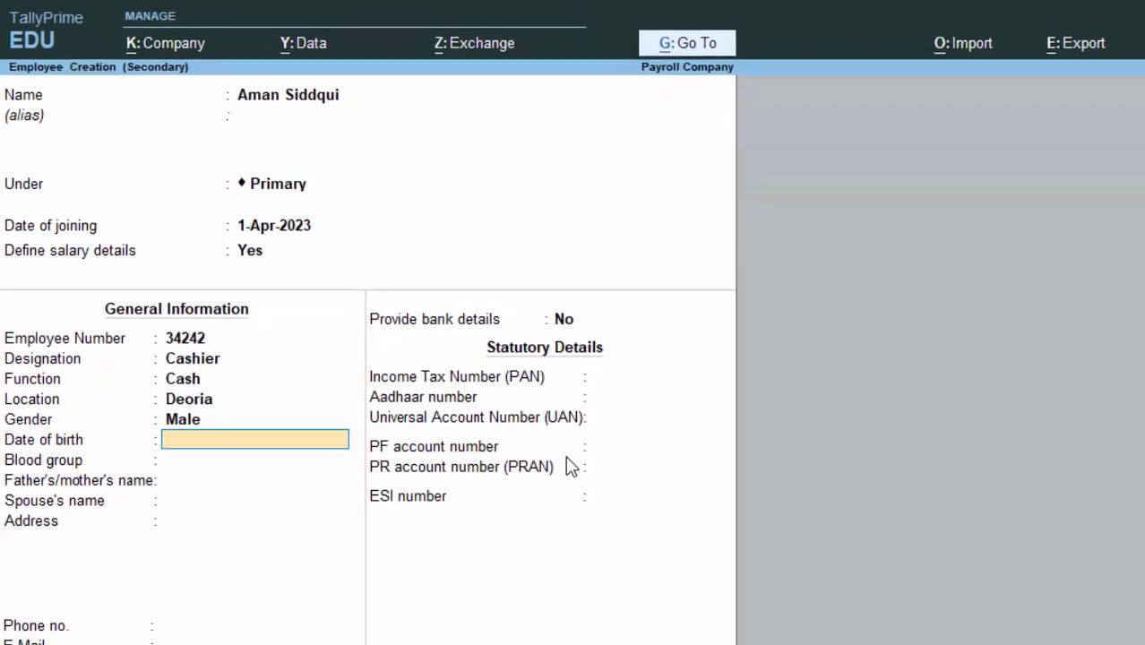
pyautogui.write('1')
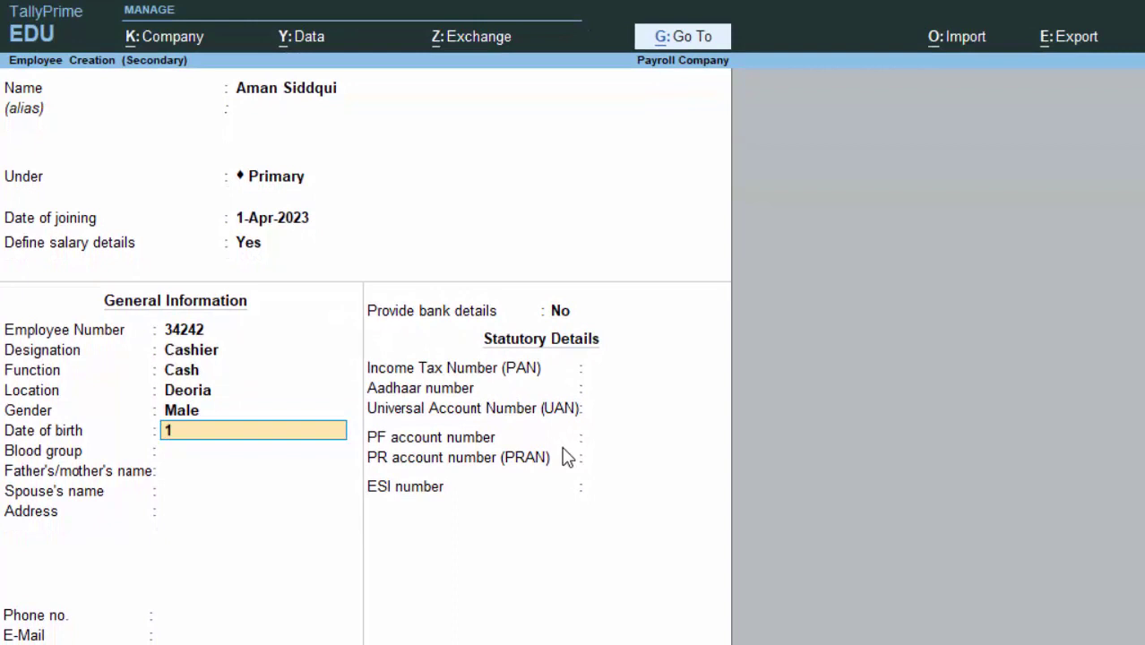
pyautogui.write('/5/')
pyautogui.write('90')
pyautogui.press('Return')
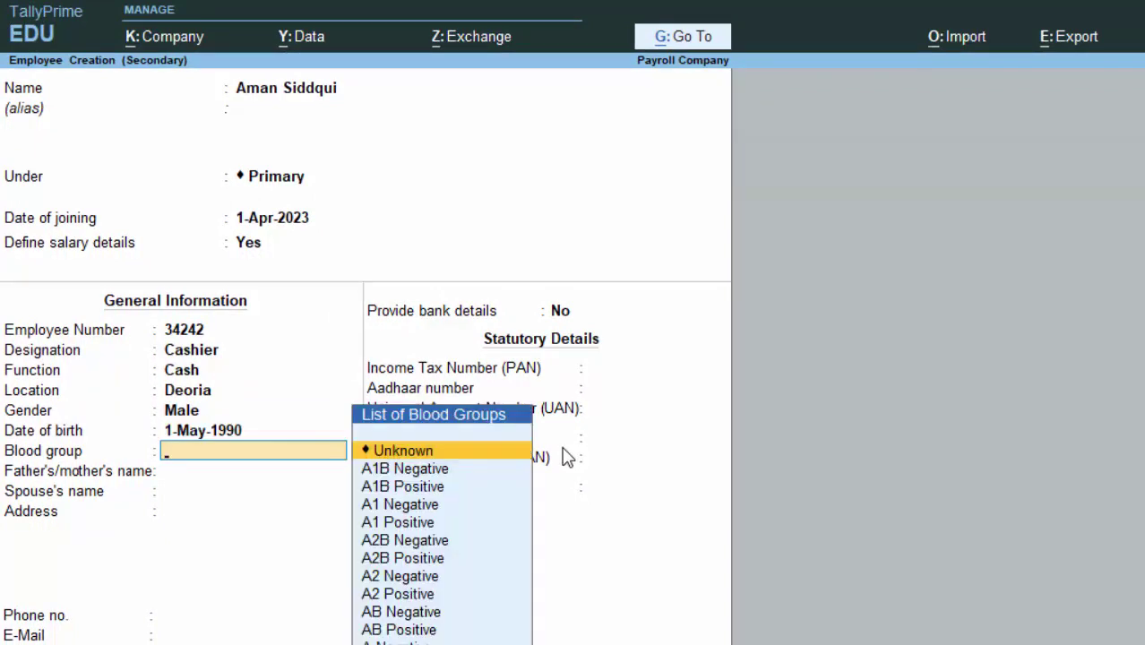
pyautogui.press('Return')
pyautogui.press('Return')
pyautogui.press('Return')
pyautogui.press('Return')
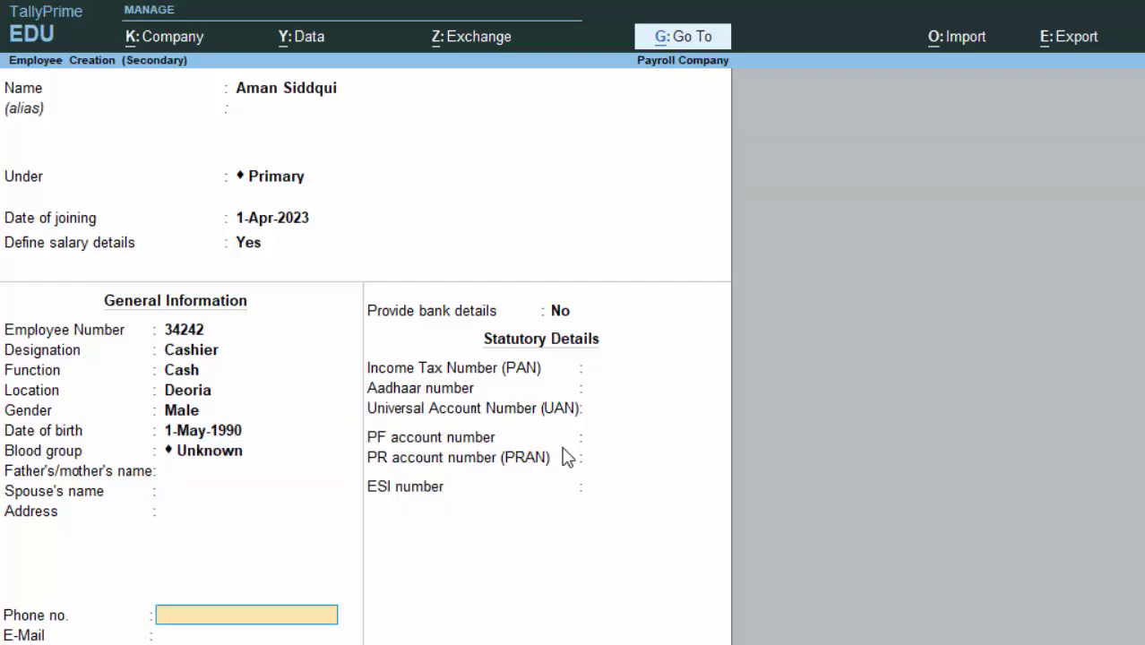
pyautogui.press('Return')
pyautogui.press('Return')
pyautogui.press('Return')
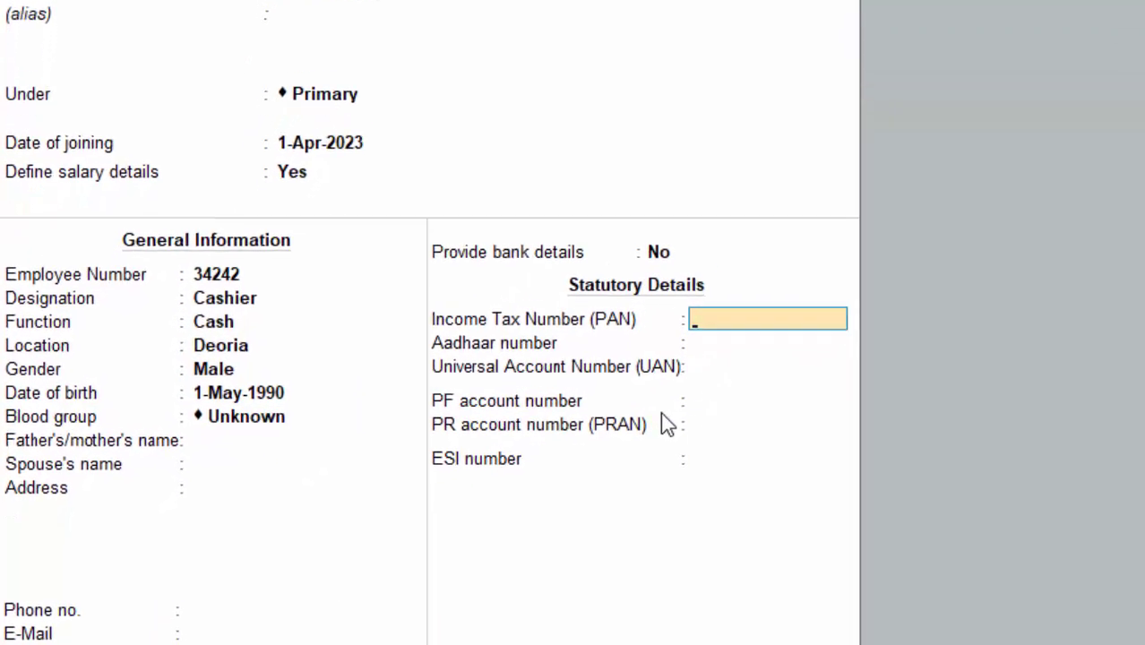
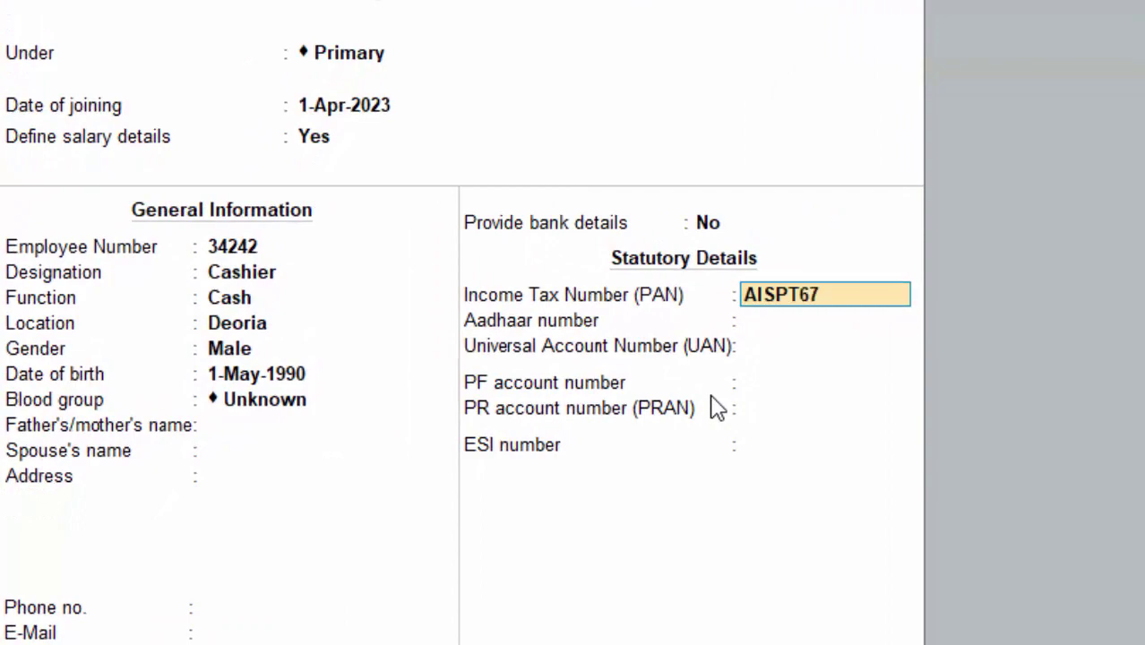
pyautogui.press('Return')
pyautogui.press('Return')
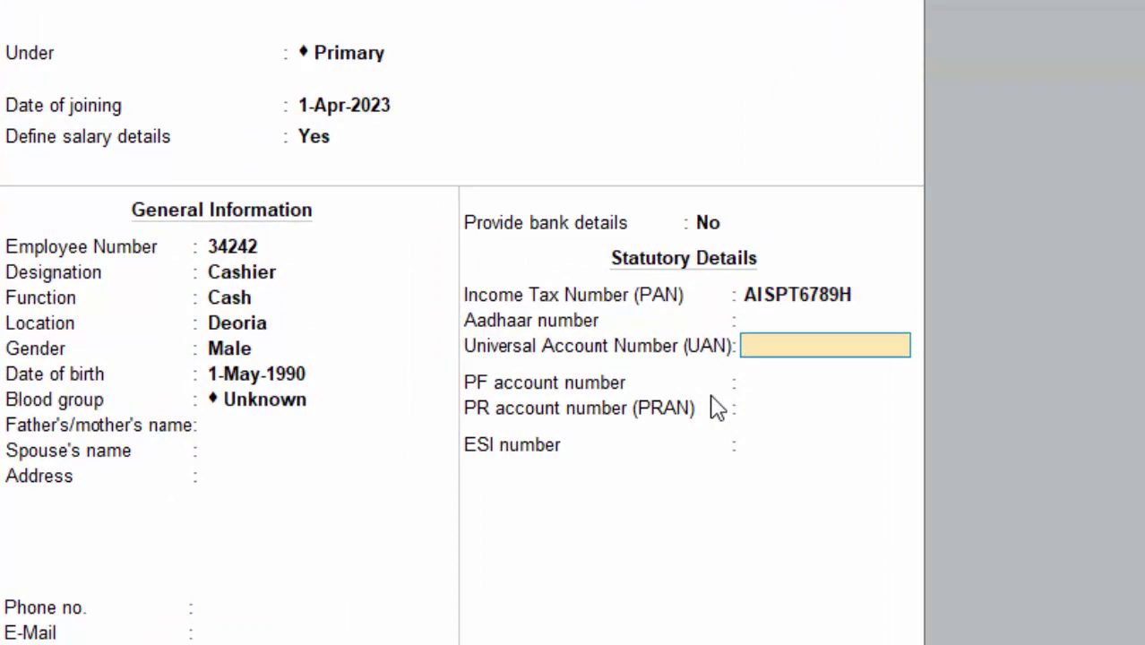
pyautogui.press('Return')
pyautogui.press('Return')
pyautogui.press('Return')
pyautogui.press('Return')
pyautogui.press('Return')
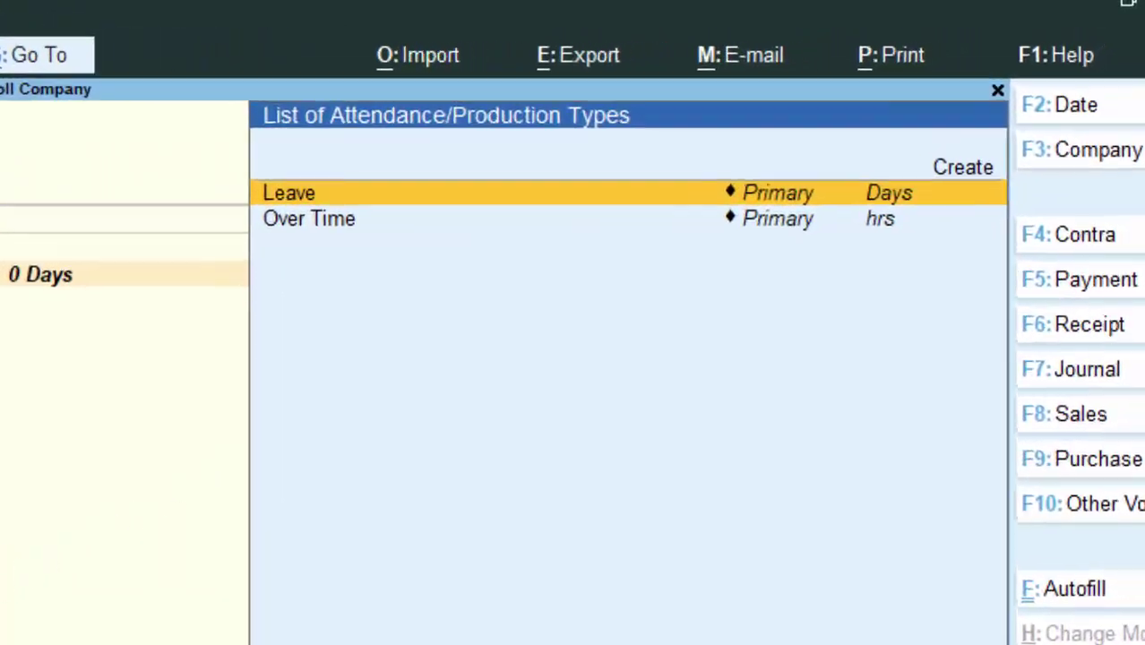
# Step: Record 3 days of Leave and 6 hours of Over Time for the employee
pyautogui.press('Return')
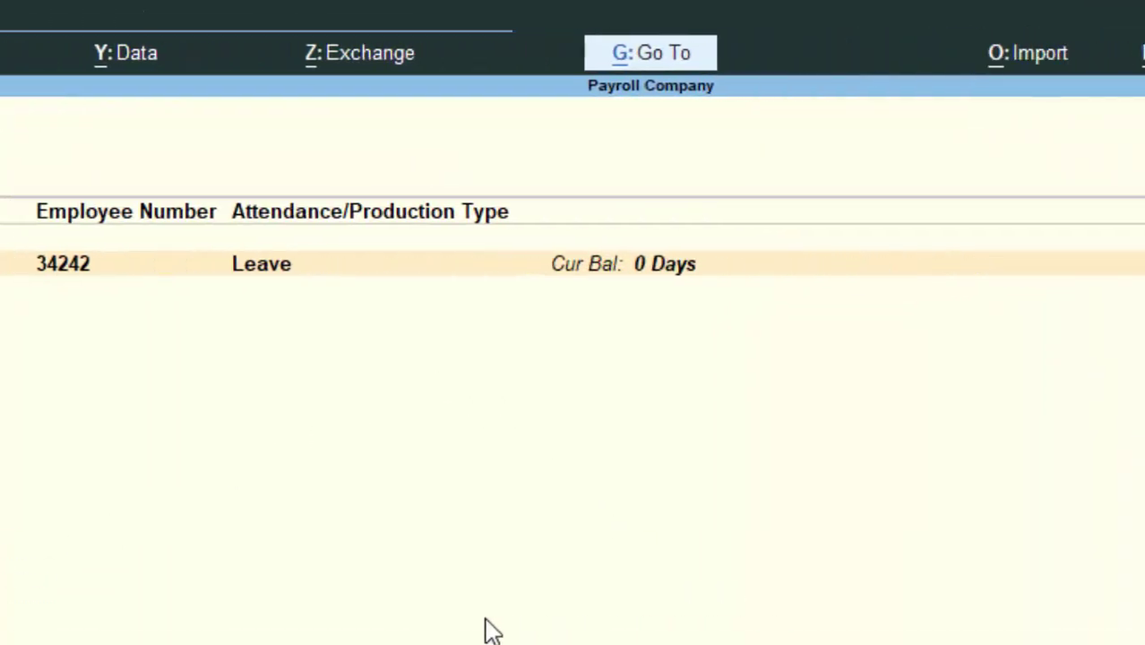
pyautogui.write('3')
pyautogui.press('Return')
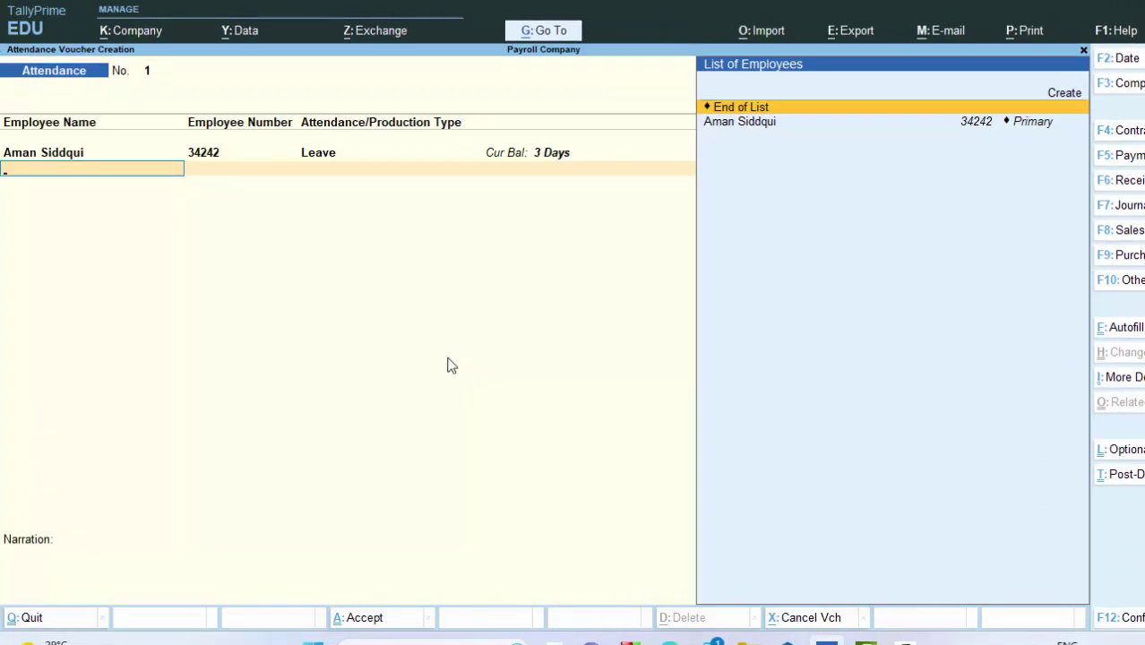
pyautogui.press('Down')
pyautogui.press('Return')
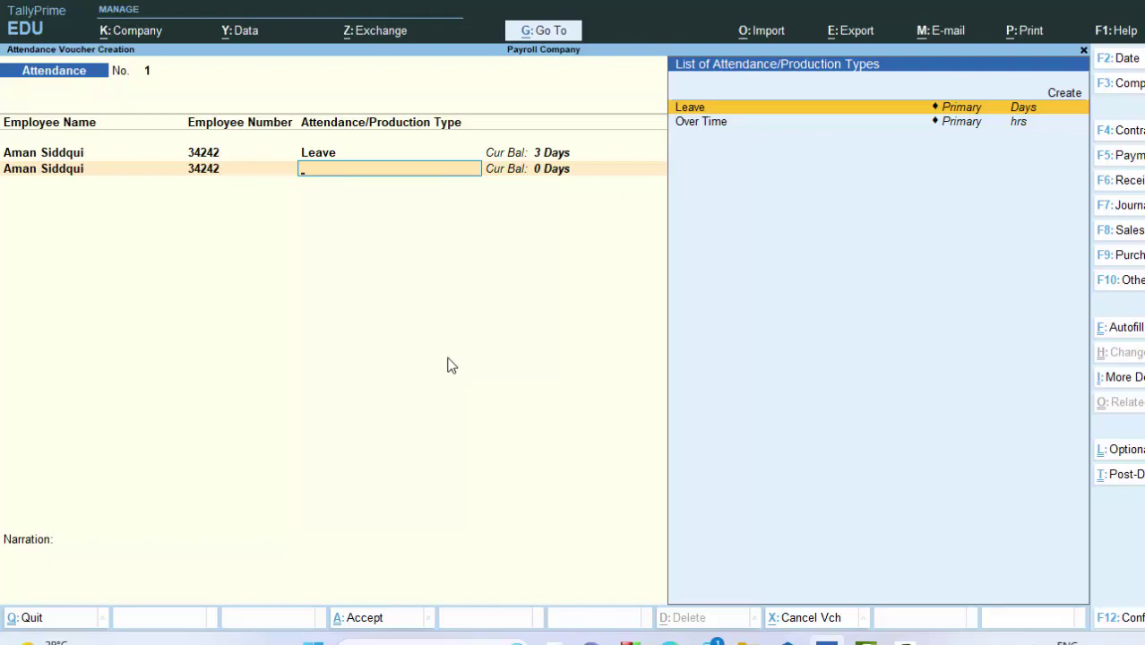
pyautogui.press('Down')
pyautogui.press('Return')
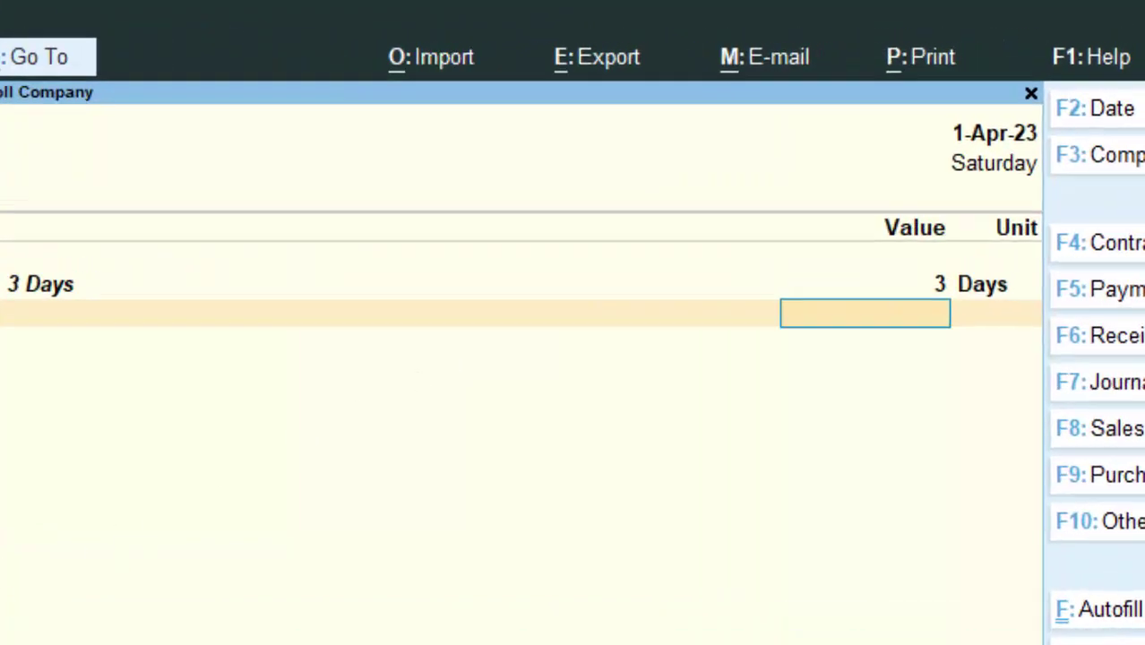
pyautogui.write('6')
pyautogui.press('Return')
pyautogui.press('Return')
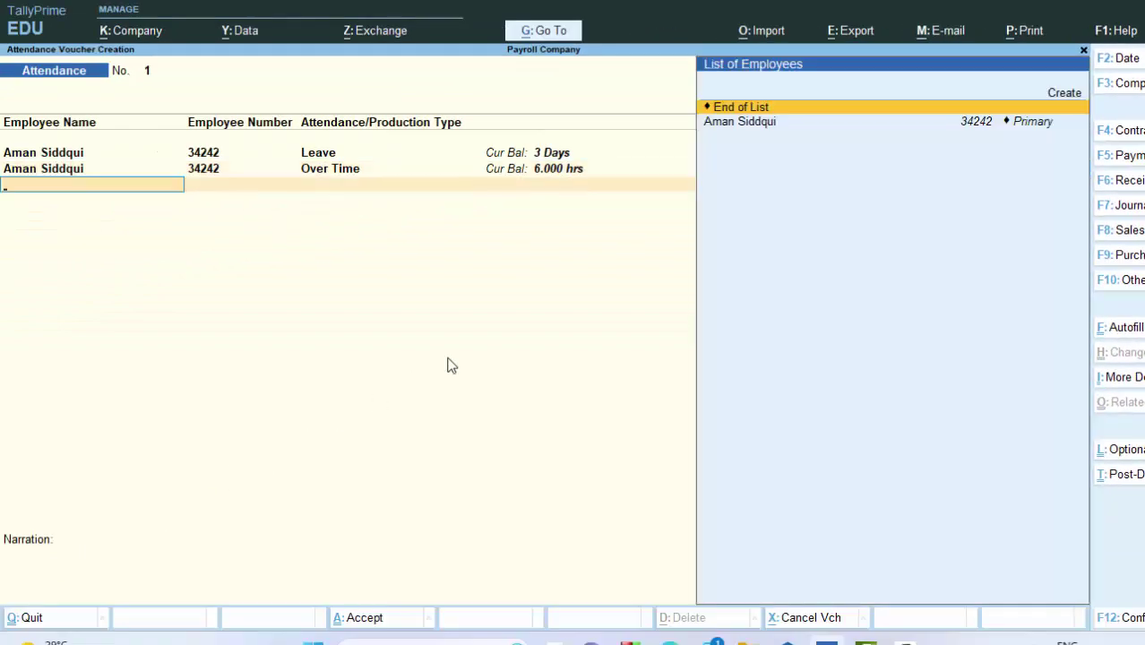
pyautogui.press('Return')
pyautogui.press('Return')
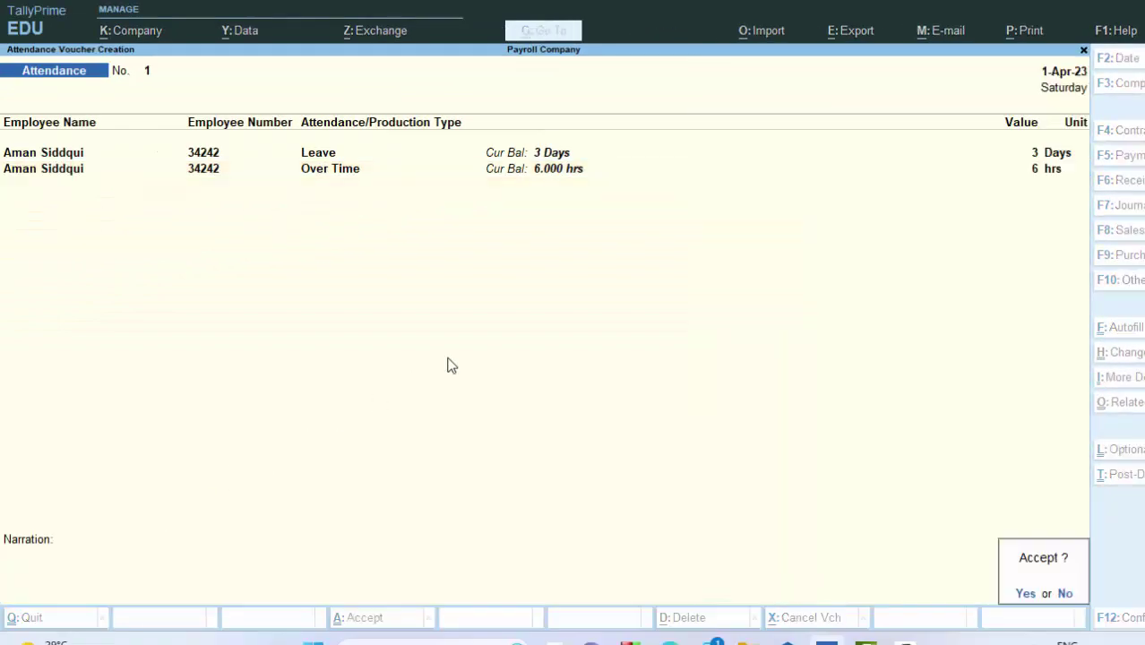
pyautogui.press('Return')
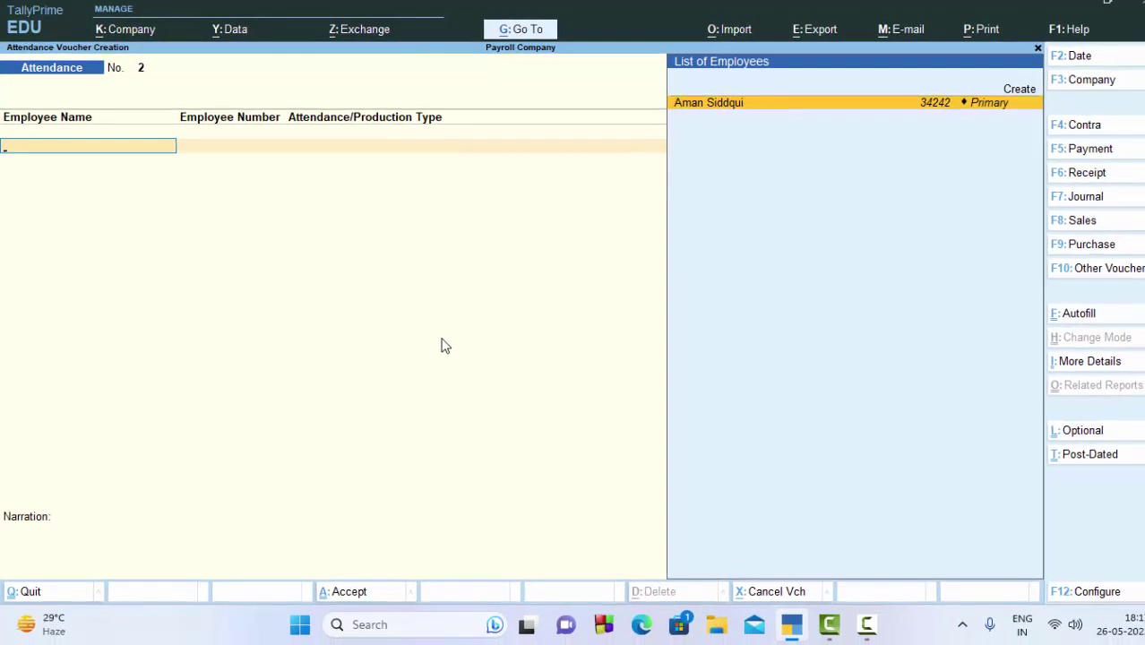
# Step: Switch to a Payroll voucher with Cash as the account
pyautogui.click(1073, 272)
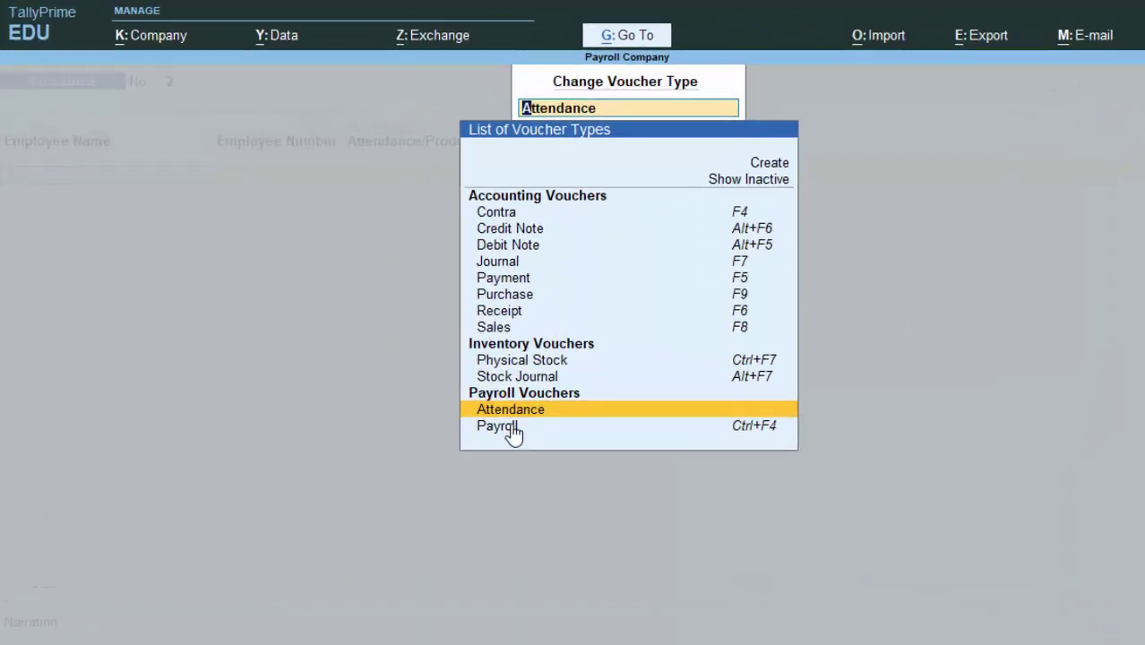
pyautogui.click(622, 517)
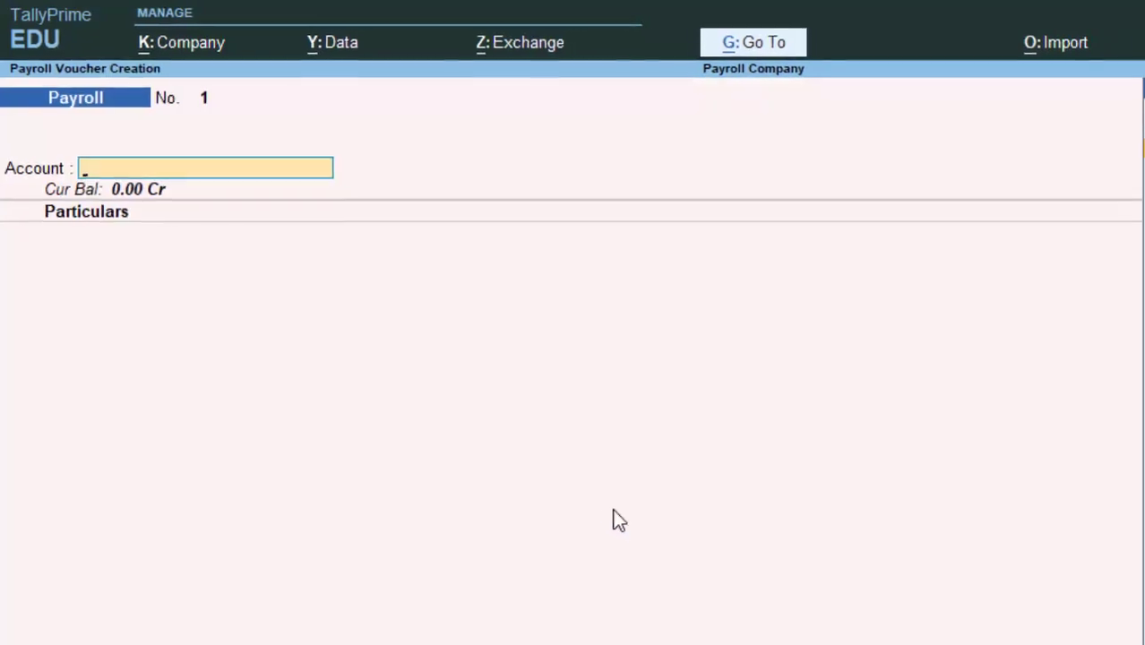
pyautogui.press('Return')
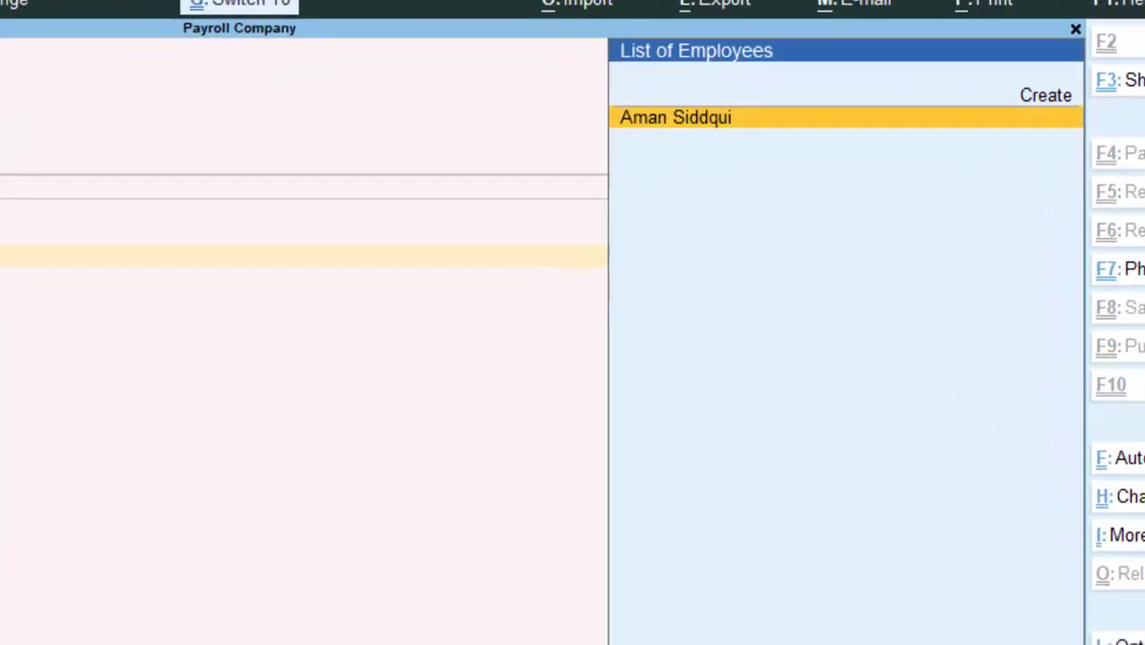
# Step: Autofill Salary for the employee from 1-4-2023 to 1-5-2023 via Cash, and save the voucher
pyautogui.hotkey('ctrl', 'f')
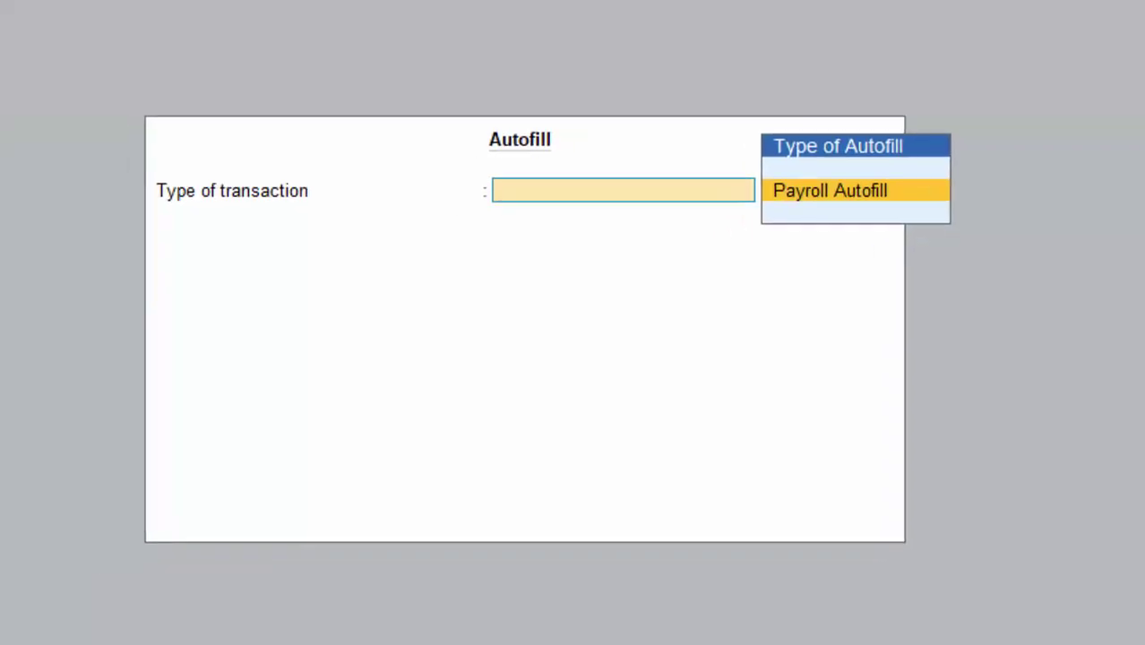
pyautogui.press('Return')
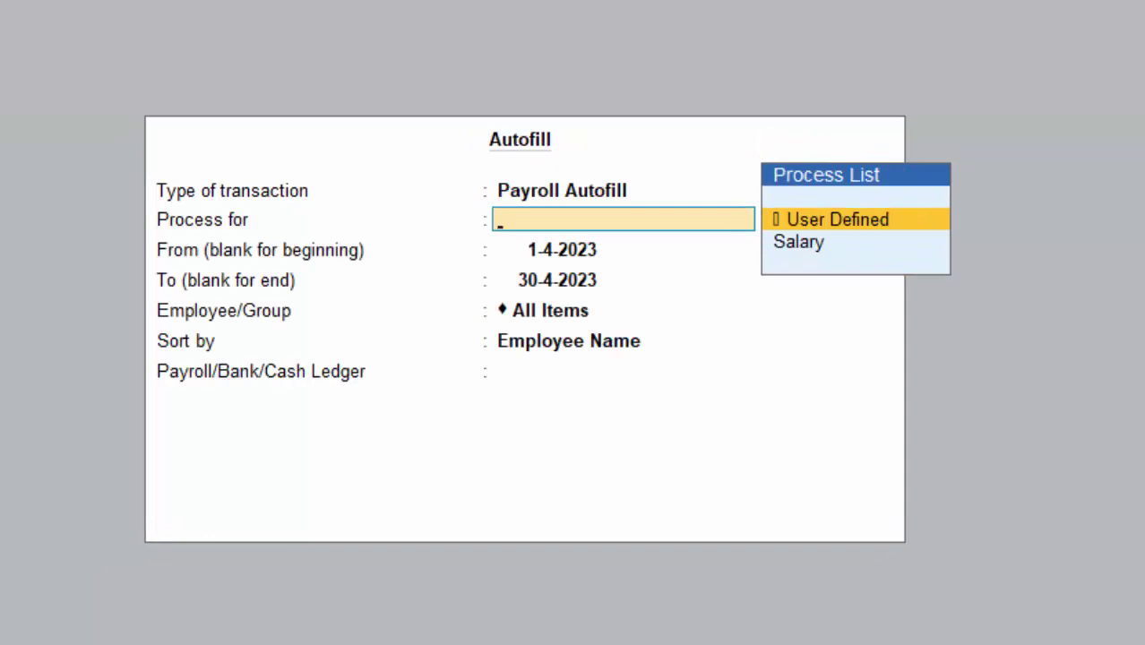
pyautogui.press('Down')
pyautogui.press('Return')
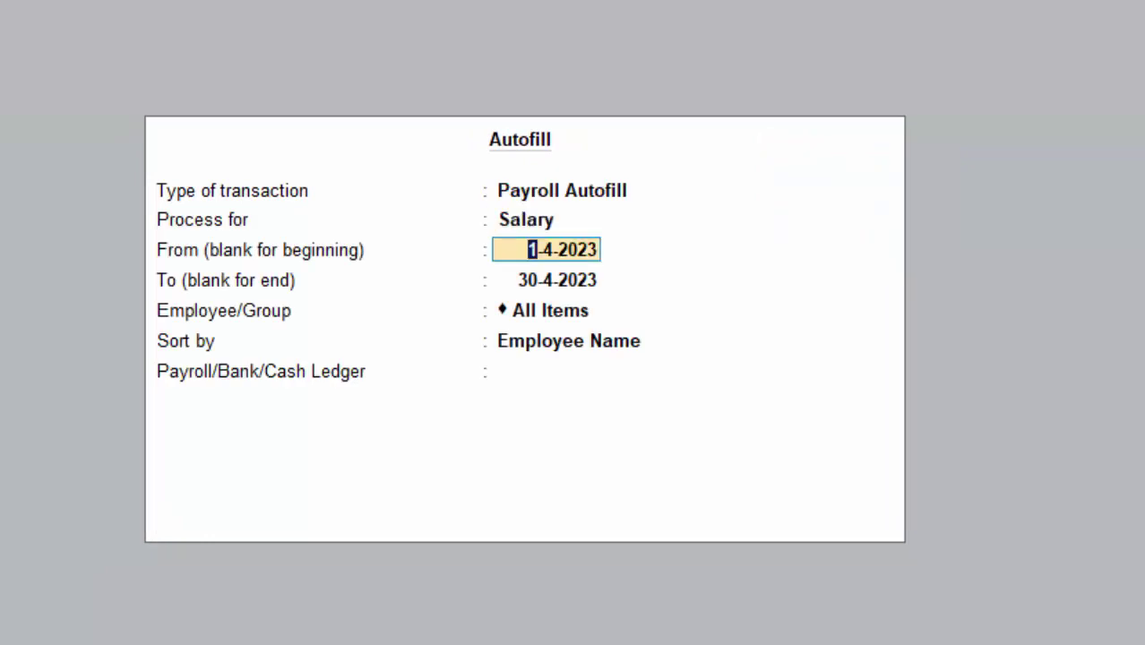
pyautogui.press('Return')
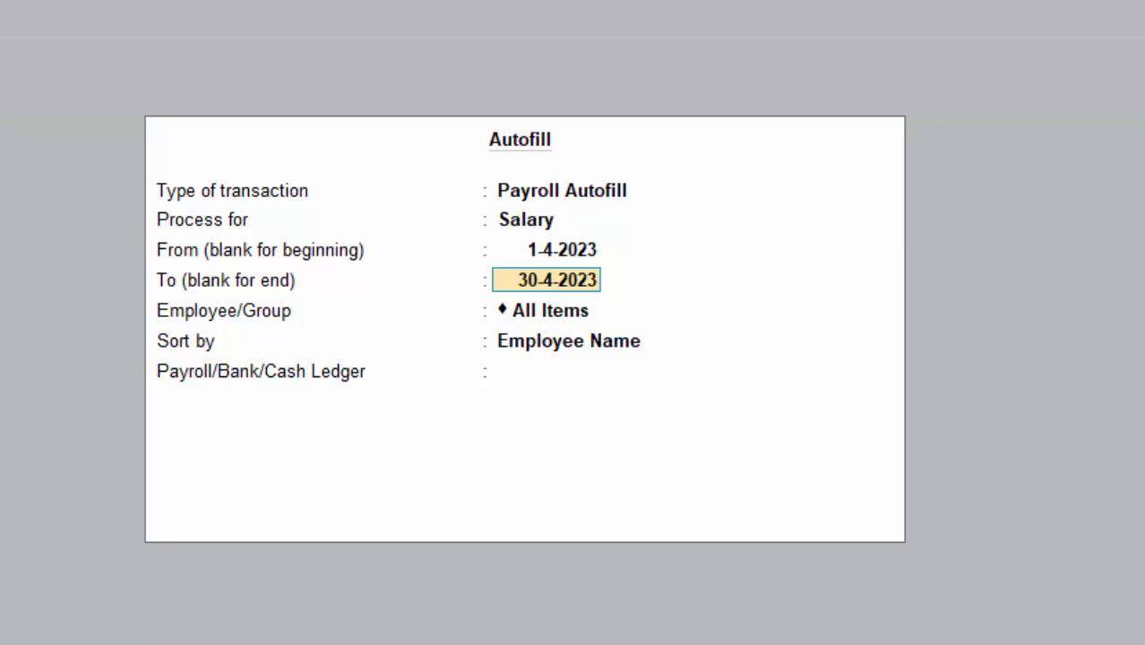
pyautogui.write('1-5-')
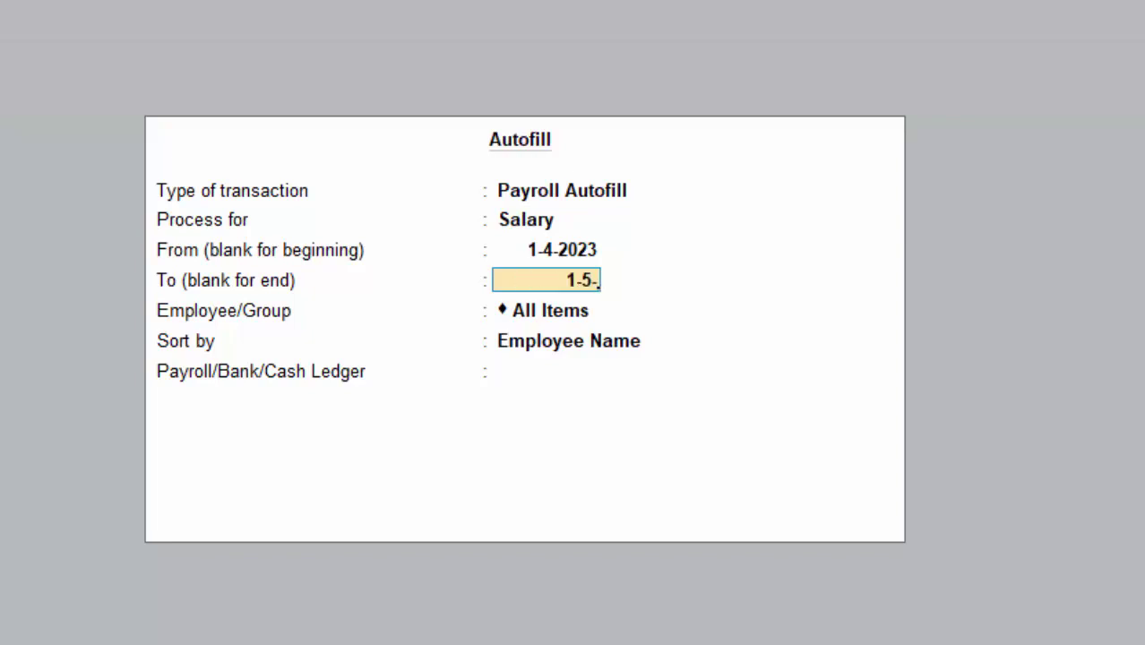
pyautogui.write('233')
pyautogui.press('BackSpace')
pyautogui.press('Return')
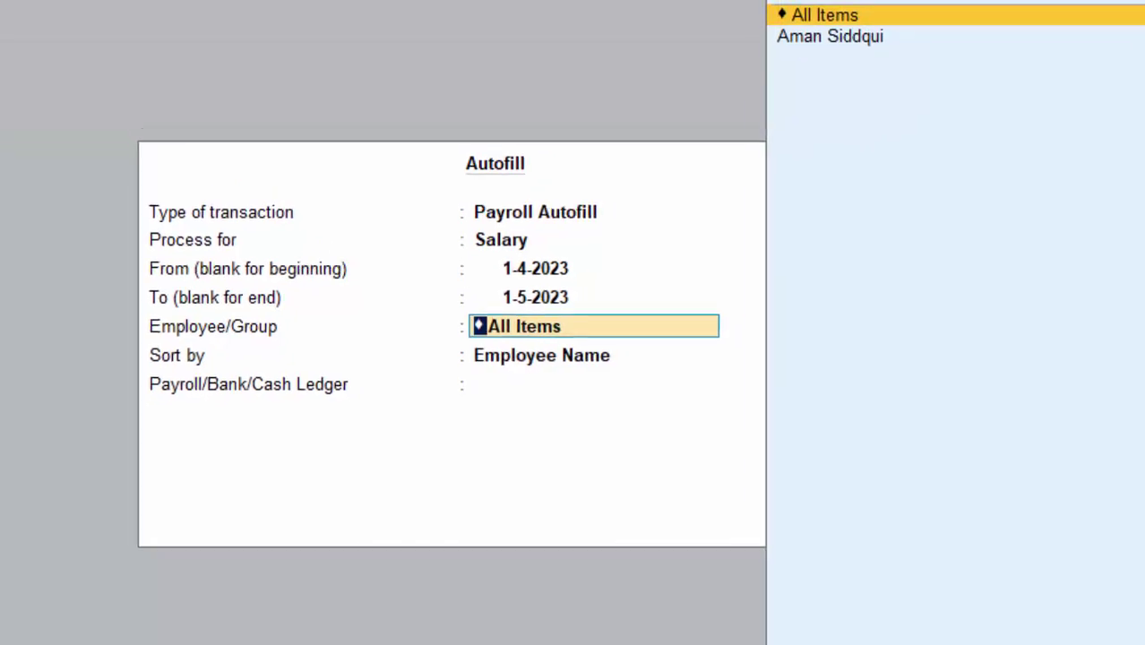
pyautogui.press('Down')
pyautogui.press('Return')
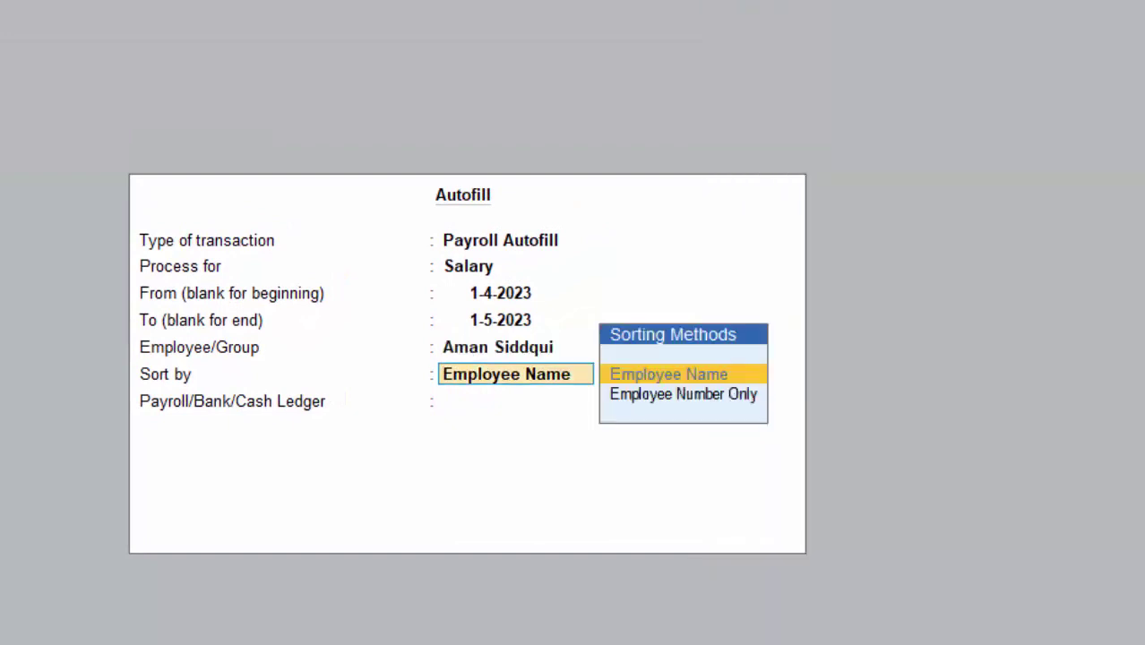
pyautogui.press('Return')
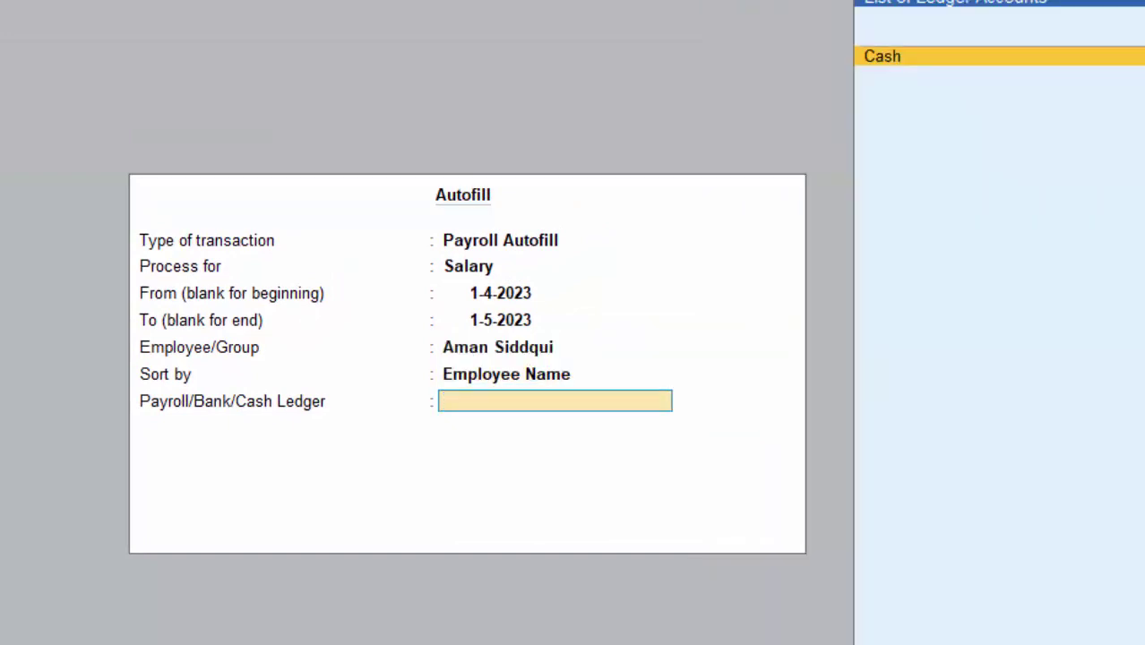
pyautogui.press('Return')
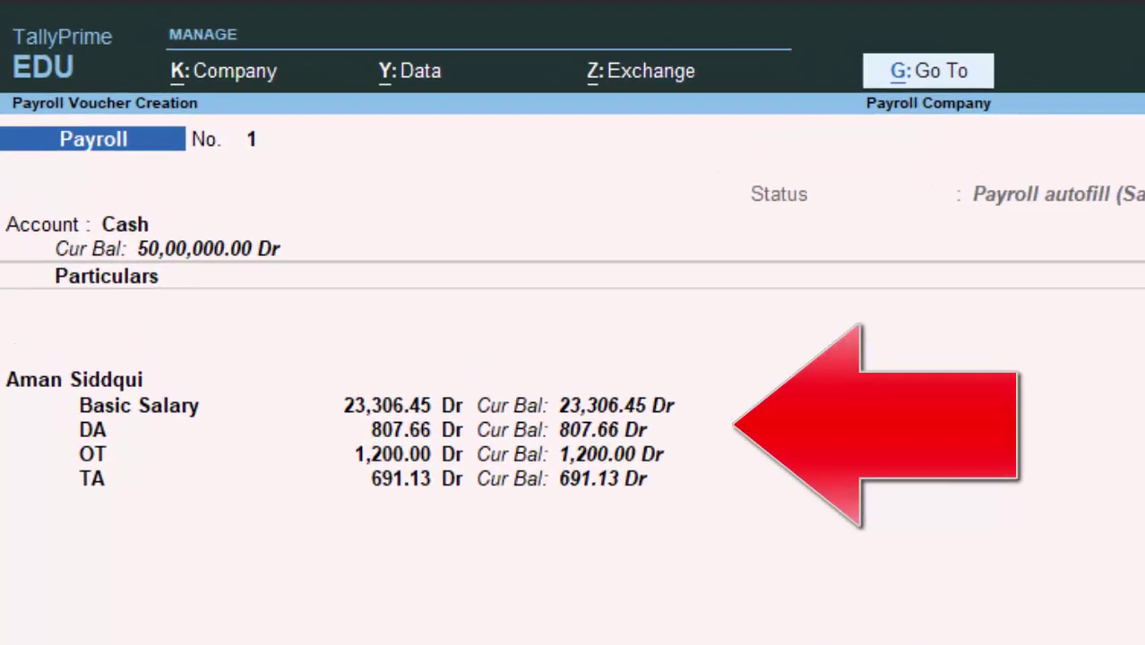
pyautogui.hotkey('ctrl', 'a')
# Step: Quit voucher entry and open Display More Reports from the Gateway of Tally
pyautogui.press('Escape')
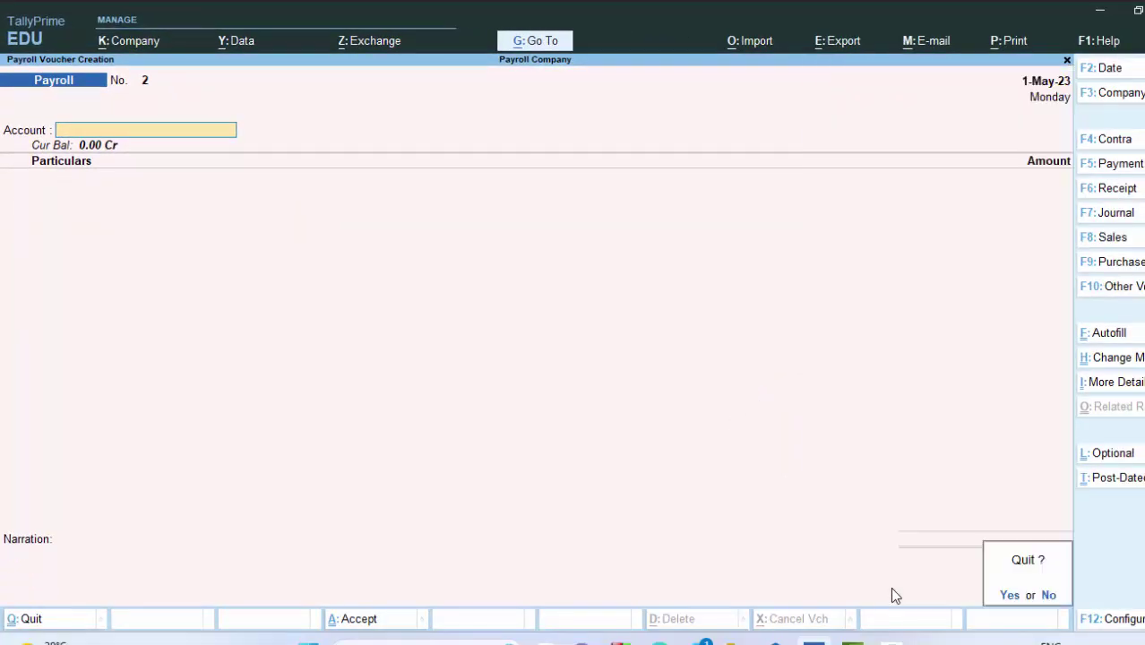
pyautogui.press('y')
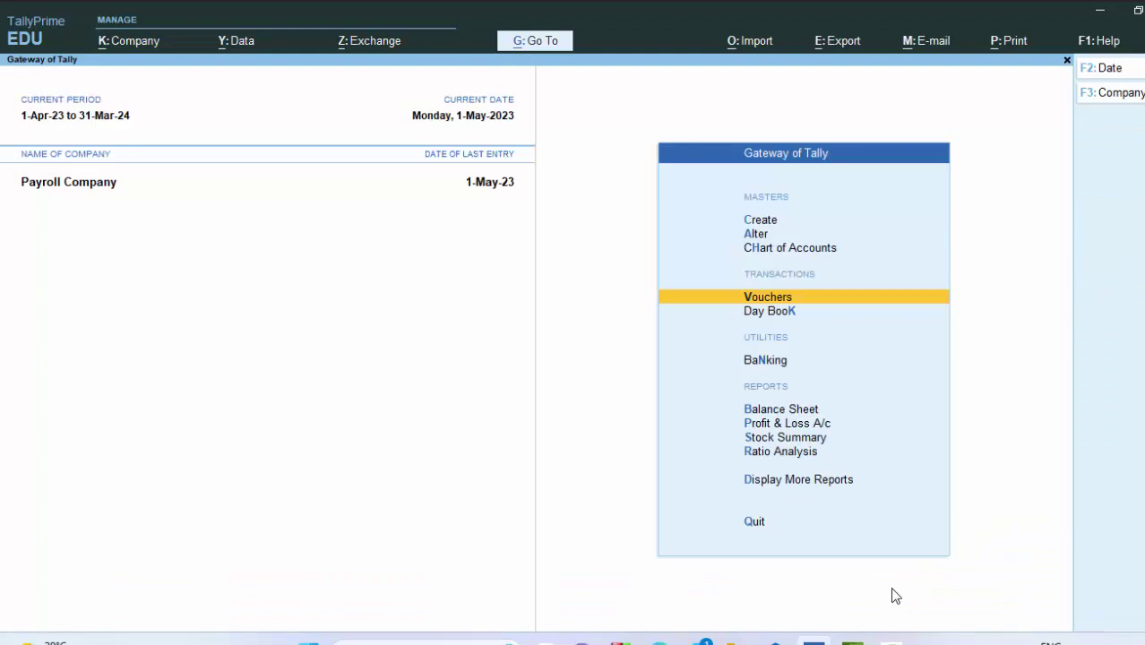
pyautogui.press('Down')
pyautogui.press('Down')
pyautogui.press('Down')
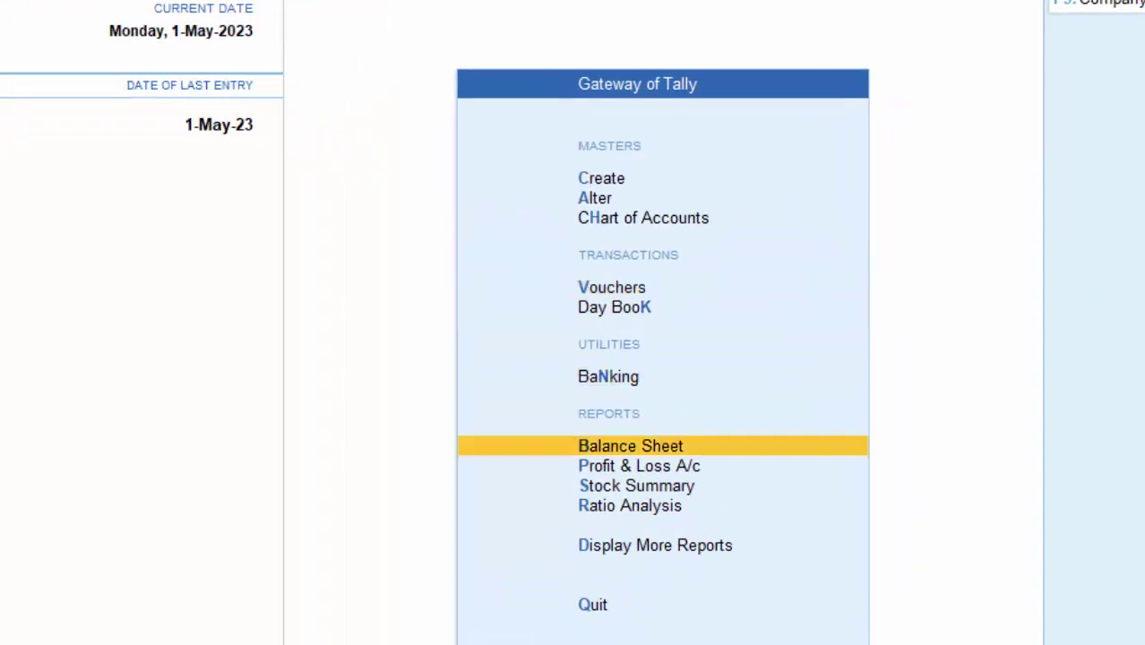
pyautogui.press('Down')
pyautogui.press('Down')
pyautogui.press('Down')
pyautogui.press('Down')
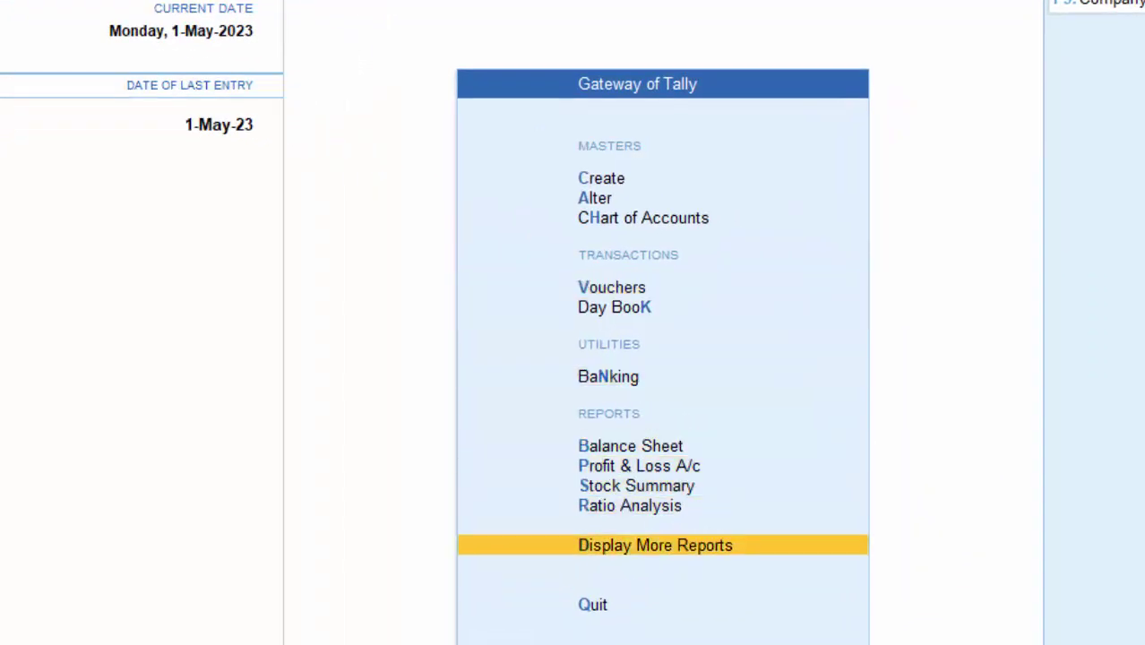
pyautogui.press('Return')
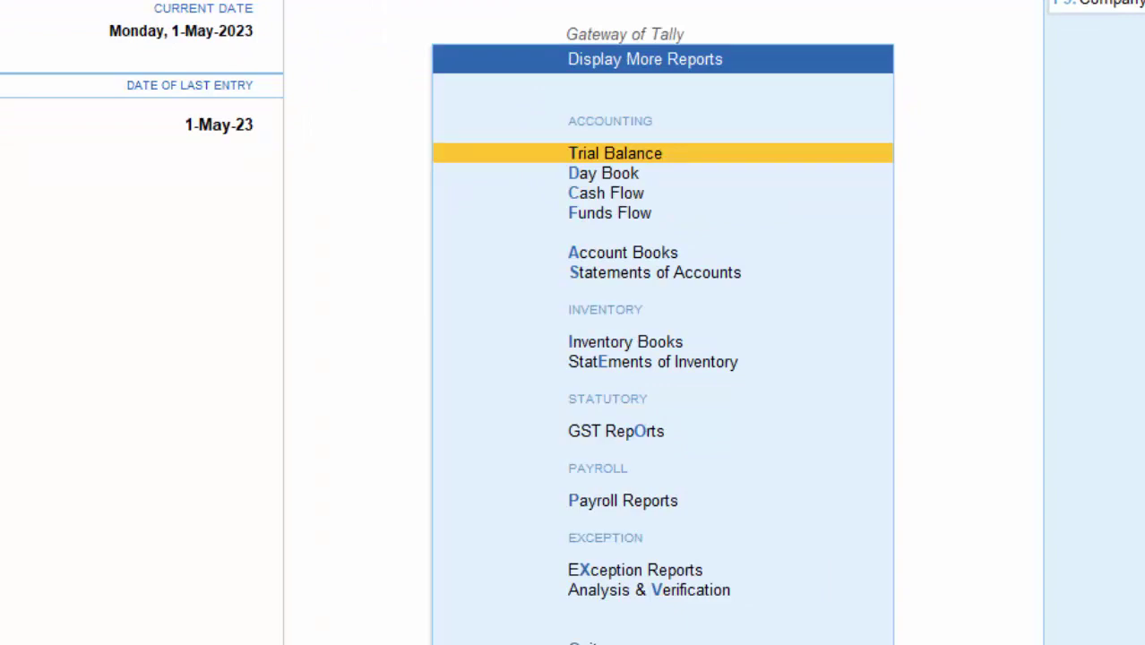
# Step: Open the employee's Pay Slip through Payroll Reports
pyautogui.press('Down')
pyautogui.press('Down')
pyautogui.press('Down')
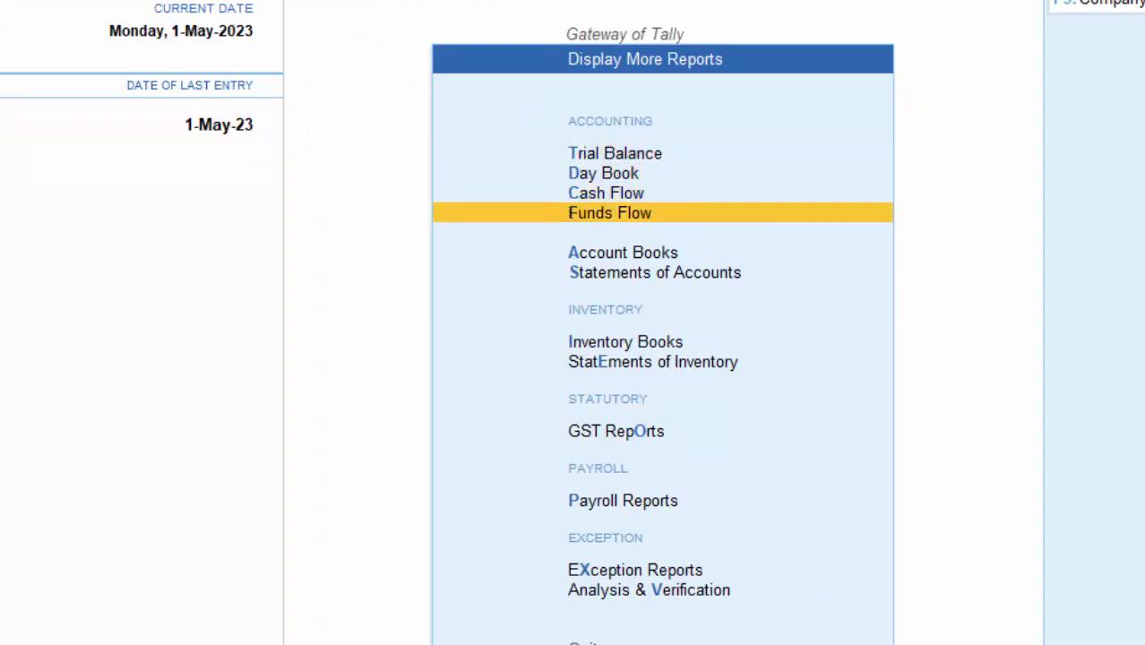
pyautogui.press('Down')
pyautogui.press('Down')
pyautogui.press('Down')
pyautogui.press('Down')
pyautogui.press('Down')
pyautogui.press('Down')
pyautogui.press('Down')
pyautogui.press('Up')
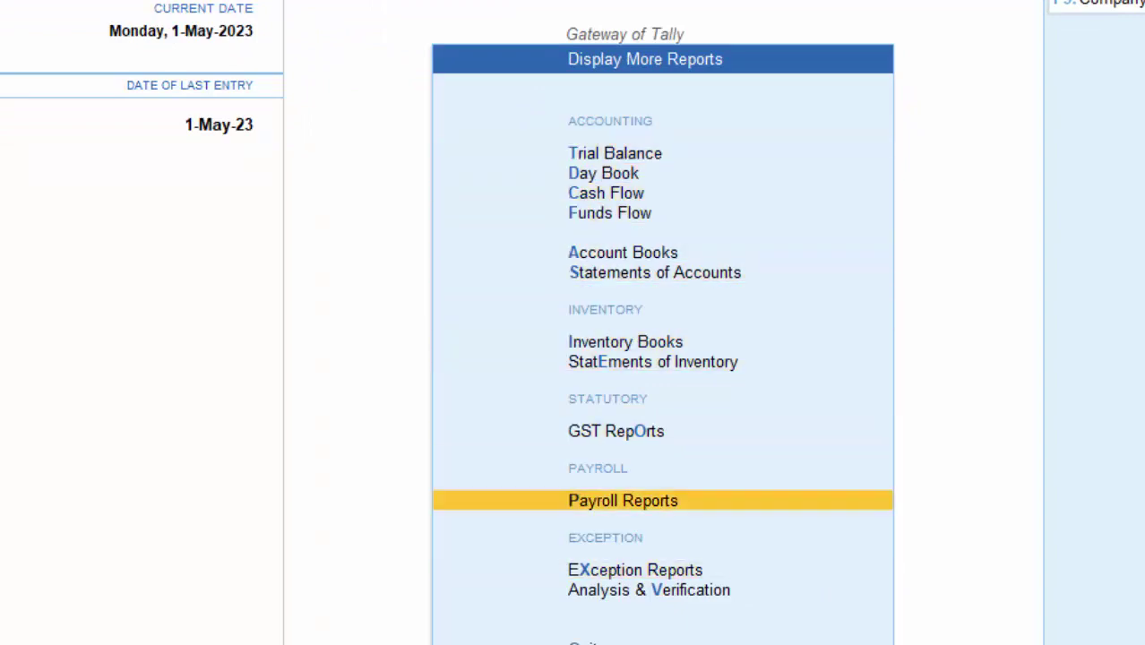
pyautogui.press('Return')
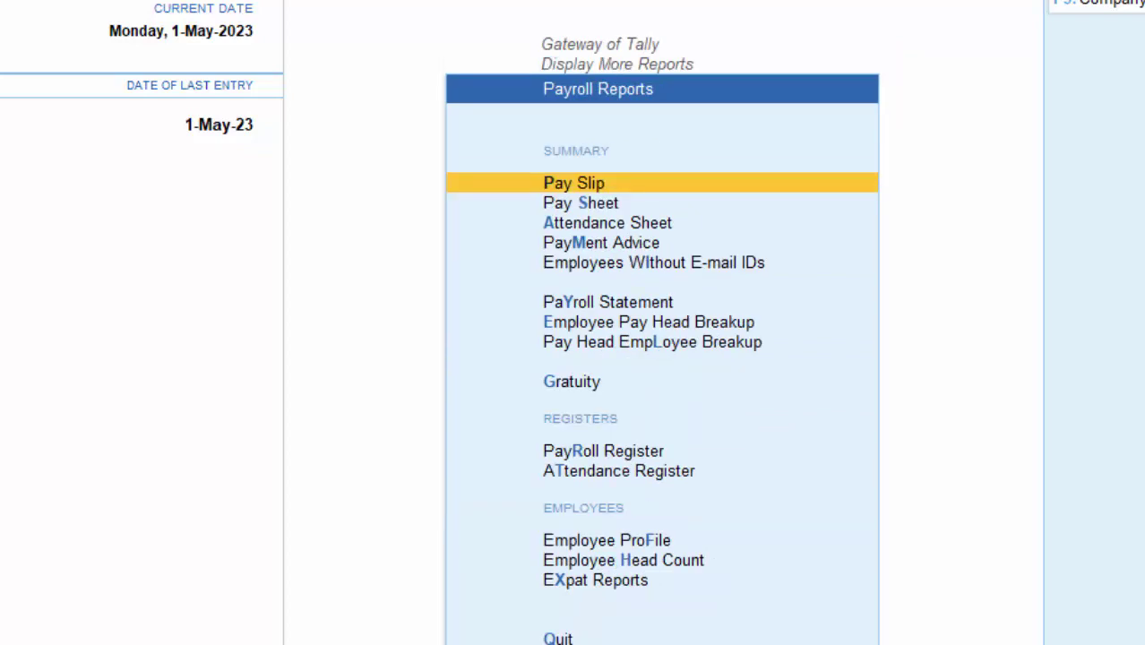
pyautogui.press('Return')
pyautogui.press('Down')
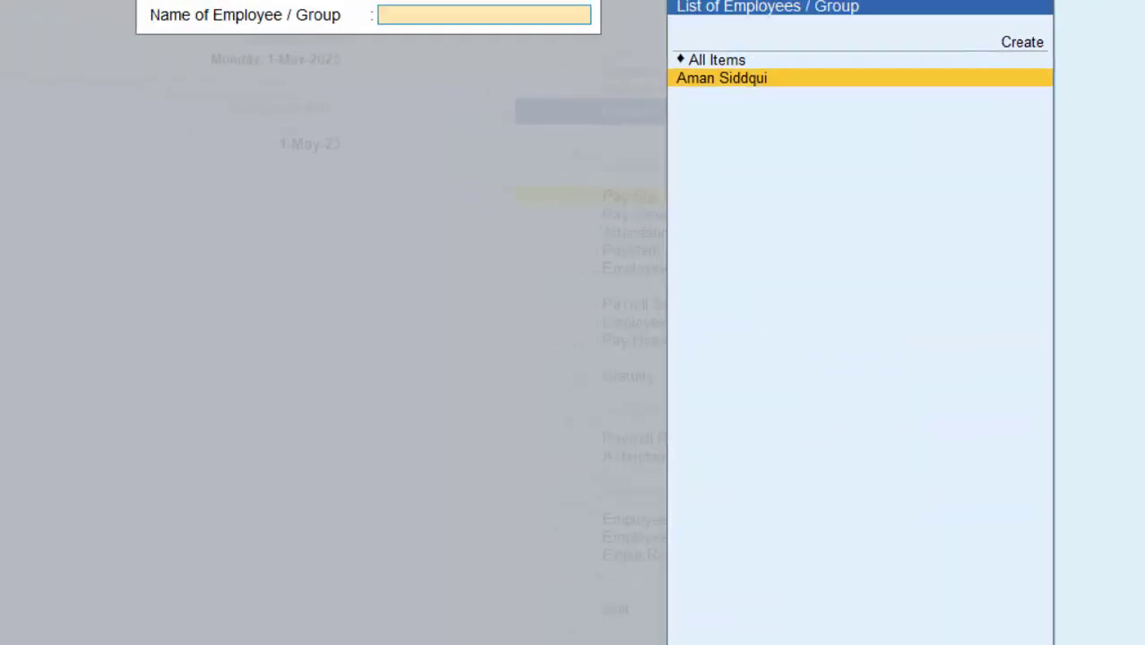
pyautogui.press('Return')
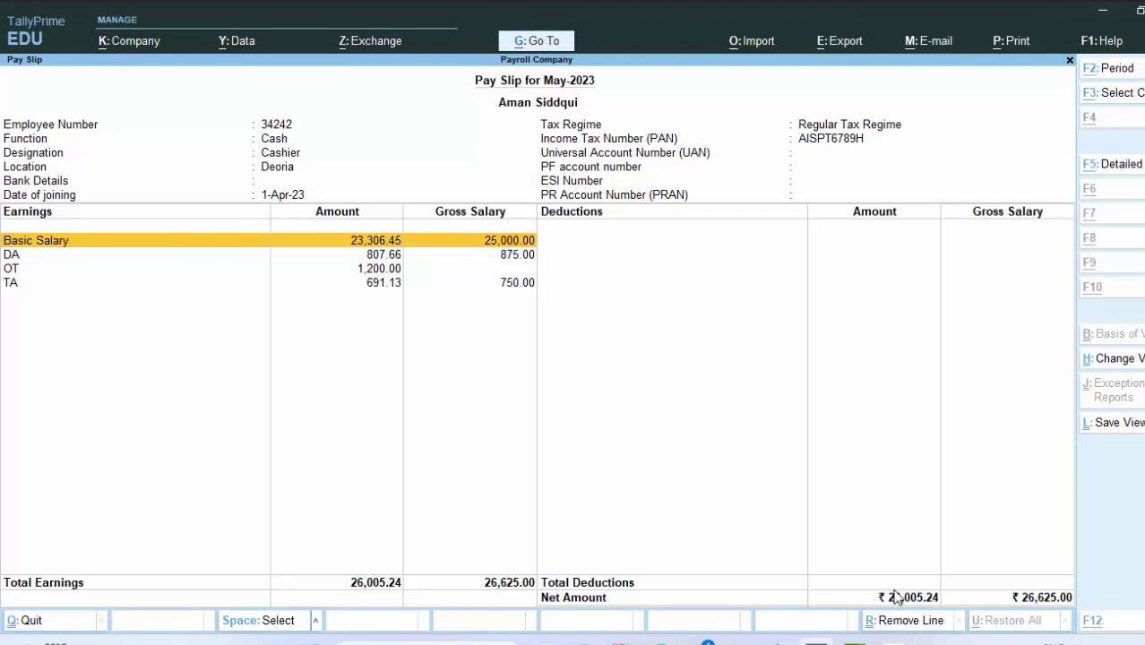
# Step: Show the May-2023 pay slip in Print Preview using Alt+P
pyautogui.hotkey('alt', 'p')
pyautogui.press('Return')
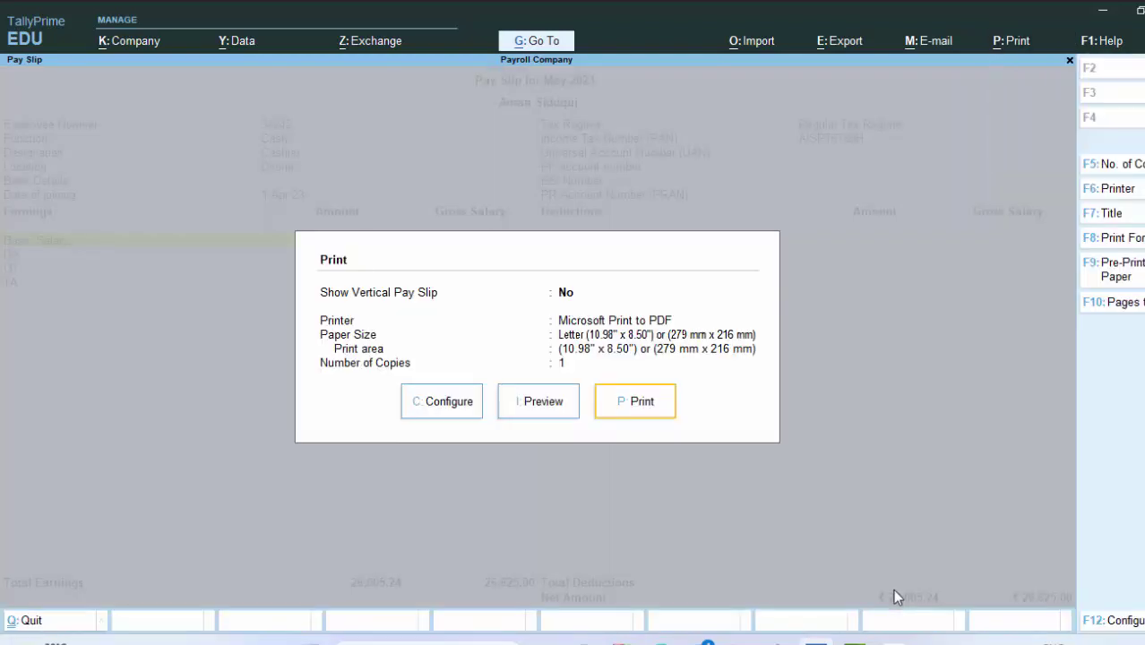
pyautogui.press('i')
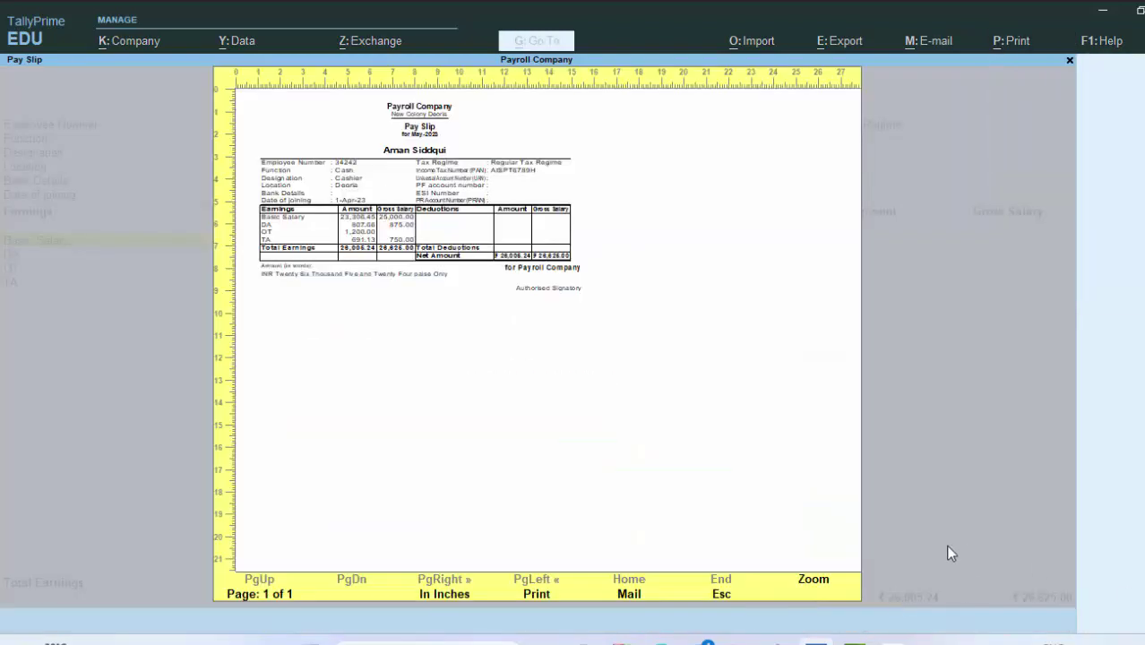